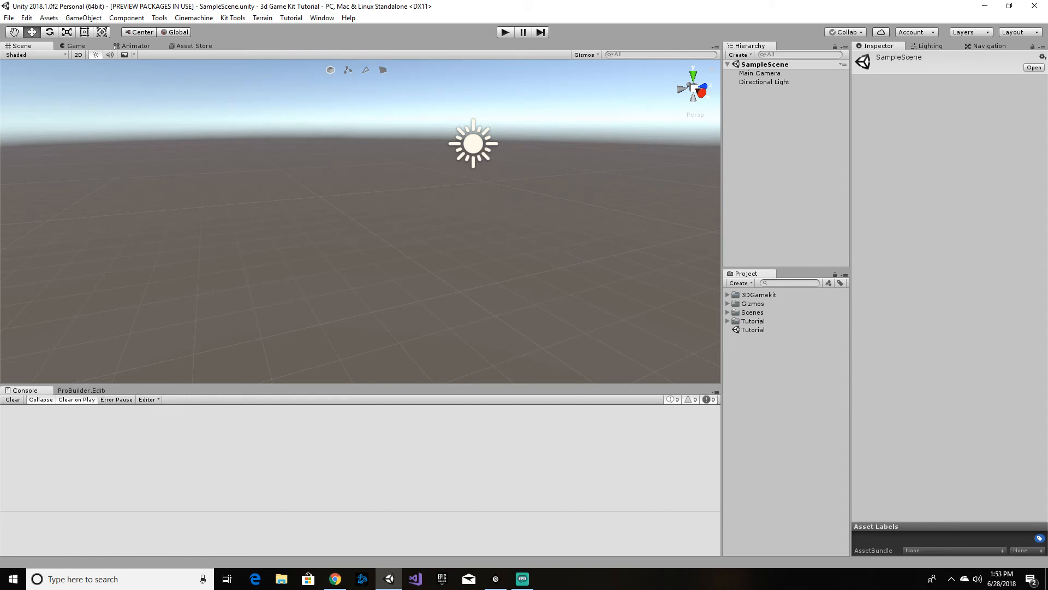
Browse the Unity Essentials sample projects in the Asset Store to locate the 3D Game Kit
{"action": "left_click", "coordinate": [195, 46]}
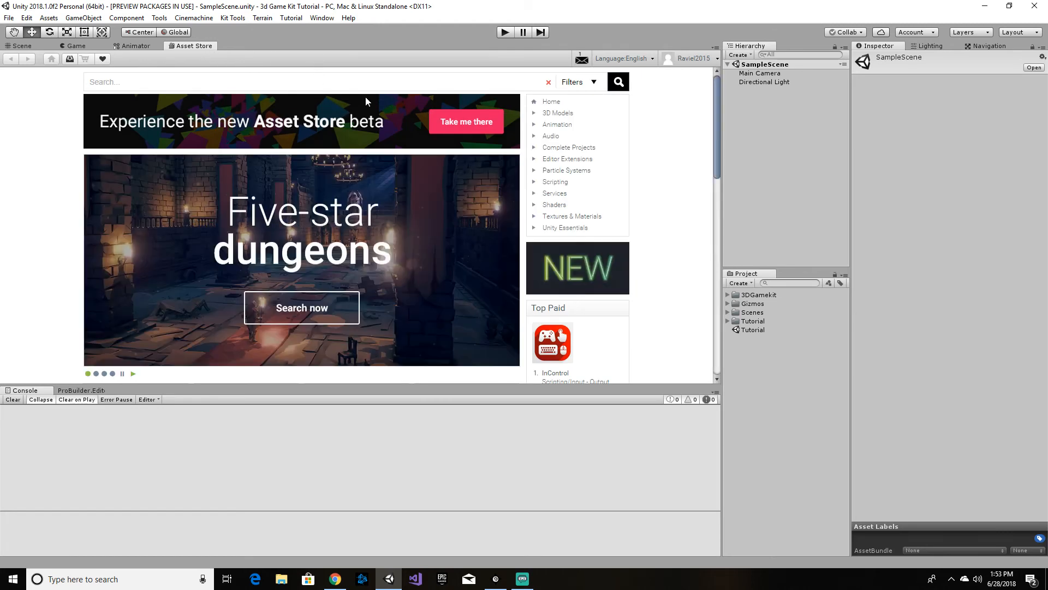
{"action": "left_click", "coordinate": [534, 230]}
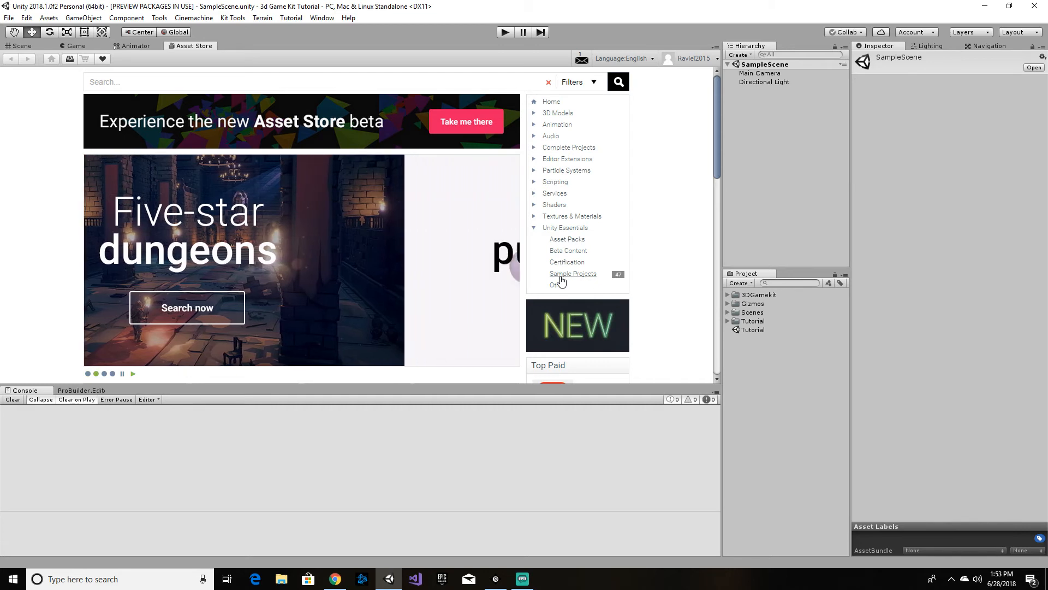
{"action": "left_click", "coordinate": [562, 276]}
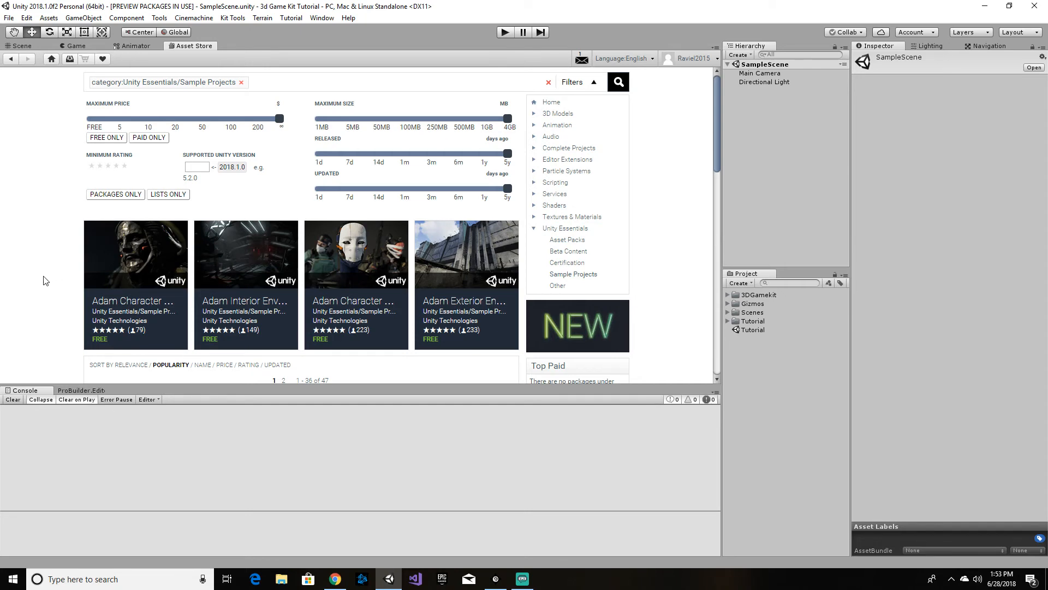
{"action": "scroll", "coordinate": [46, 278], "scroll_direction": "down", "scroll_amount": 5}
{"action": "scroll", "coordinate": [49, 270], "scroll_direction": "up", "scroll_amount": 2}
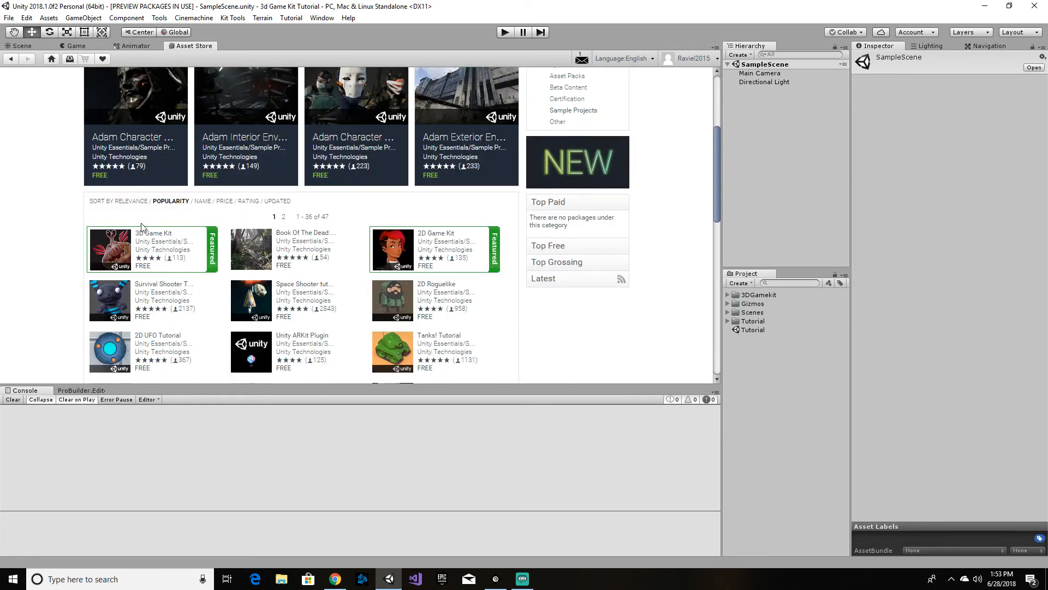
{"action": "scroll", "coordinate": [76, 225], "scroll_direction": "up", "scroll_amount": 3}
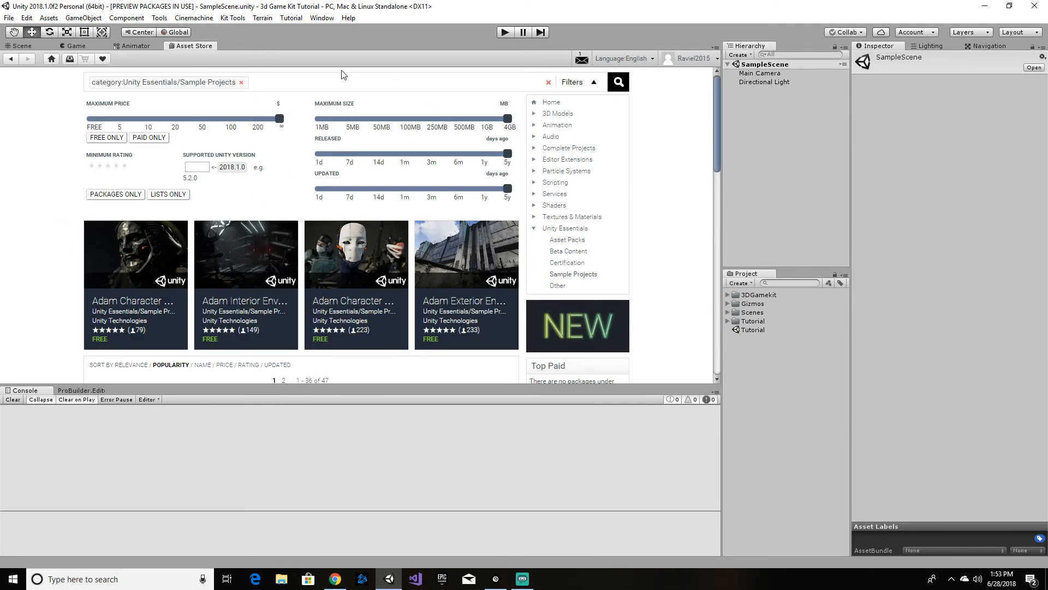
Search the Asset Store for "3d game kit" without the category filter, and close the store view
{"action": "left_click", "coordinate": [241, 83]}
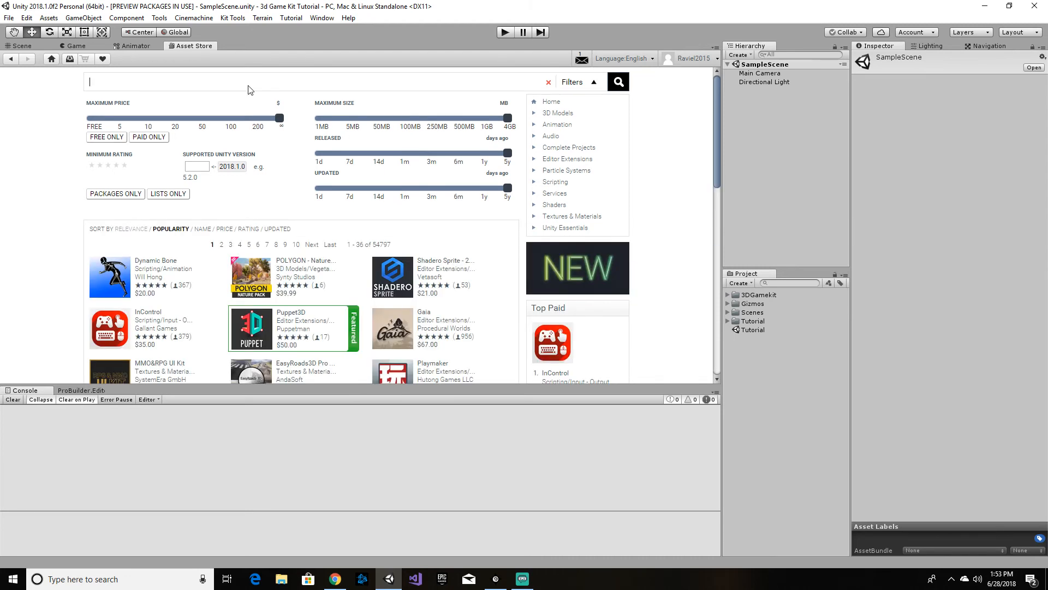
{"action": "type", "text": "3d game kit"}
{"action": "key", "text": "Return"}
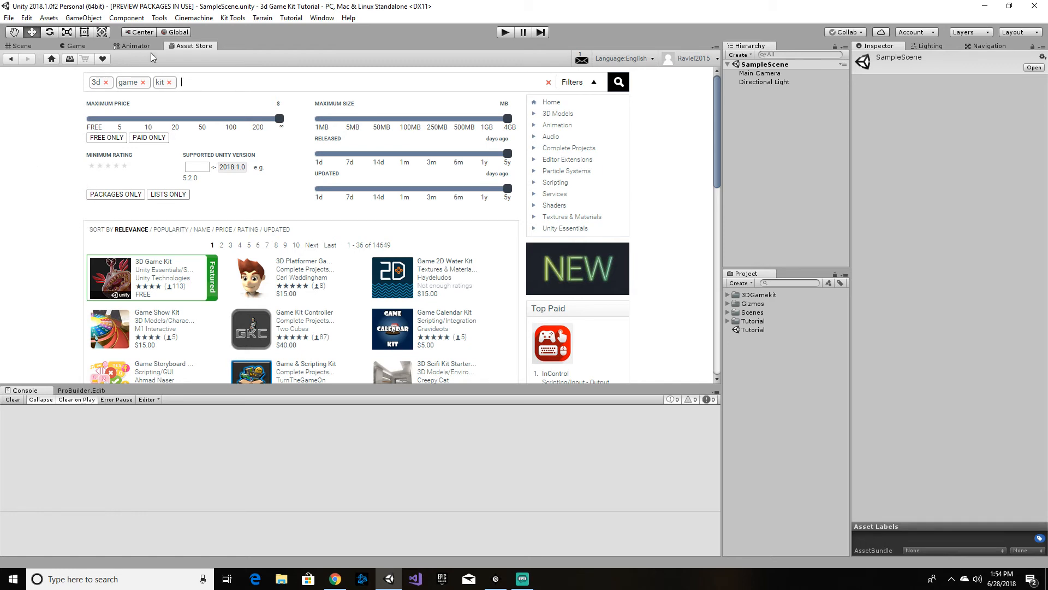
{"action": "right_click", "coordinate": [189, 48]}
{"action": "left_click", "coordinate": [218, 80]}
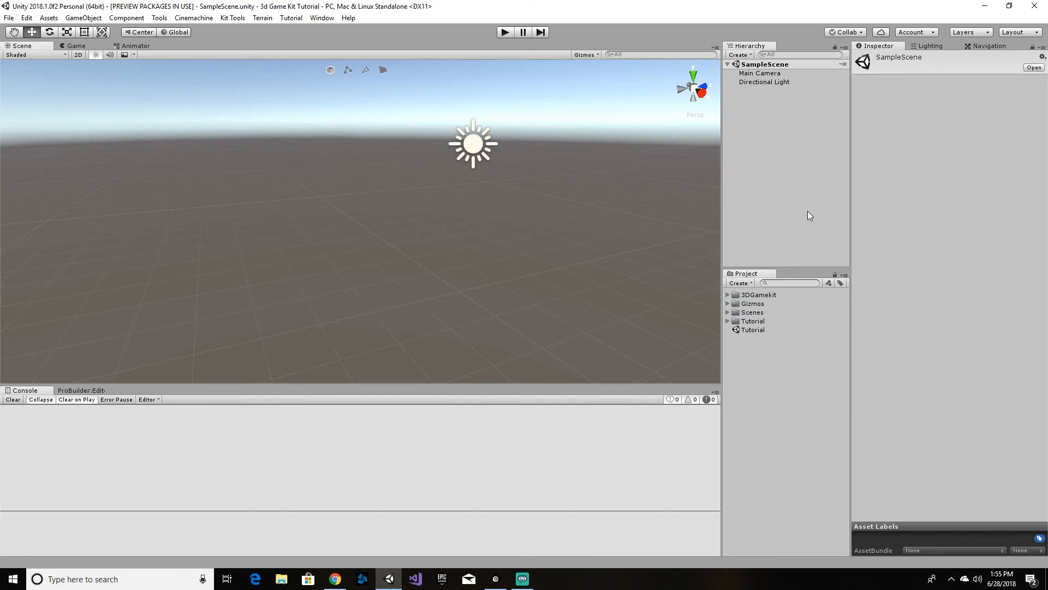
{"action": "left_click", "coordinate": [751, 330]}
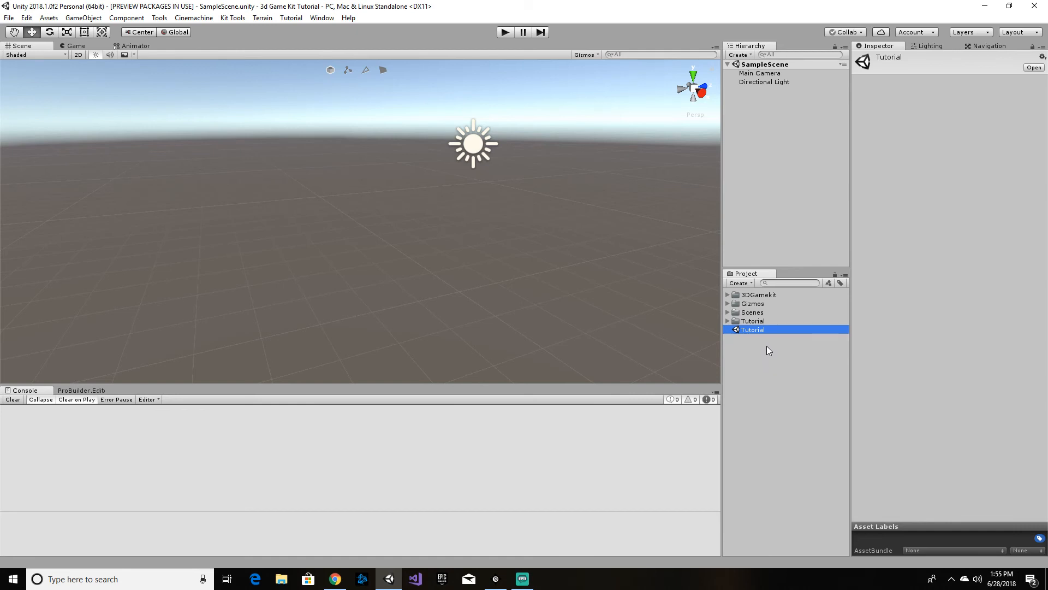
{"action": "left_click", "coordinate": [767, 346]}
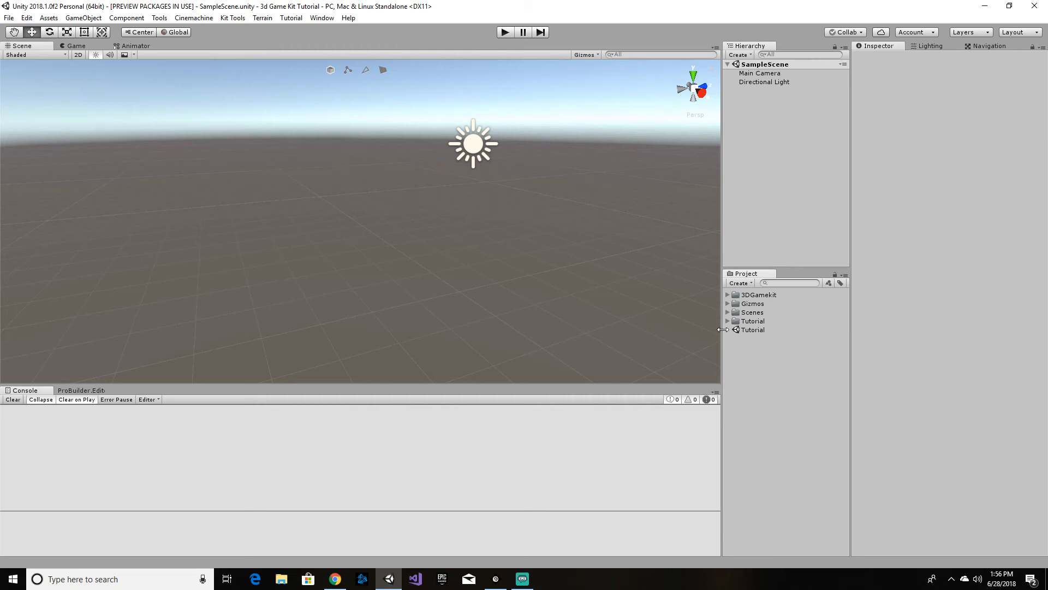
Create a new scene named DeepDive with the game kit's scene creation tool
{"action": "left_click", "coordinate": [233, 19]}
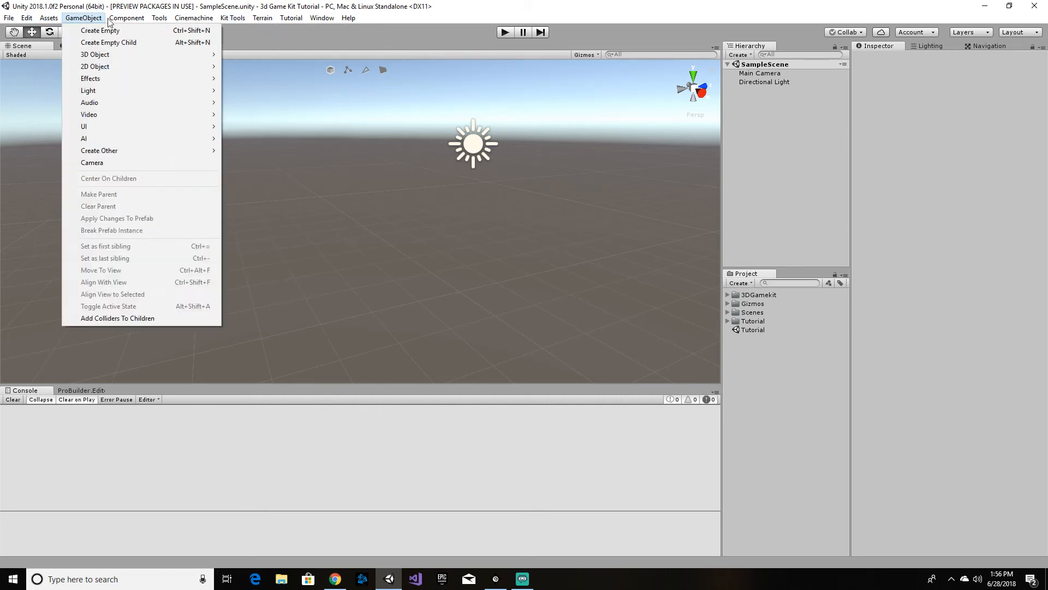
{"action": "mouse_move", "coordinate": [273, 18]}
{"action": "mouse_move", "coordinate": [233, 18]}
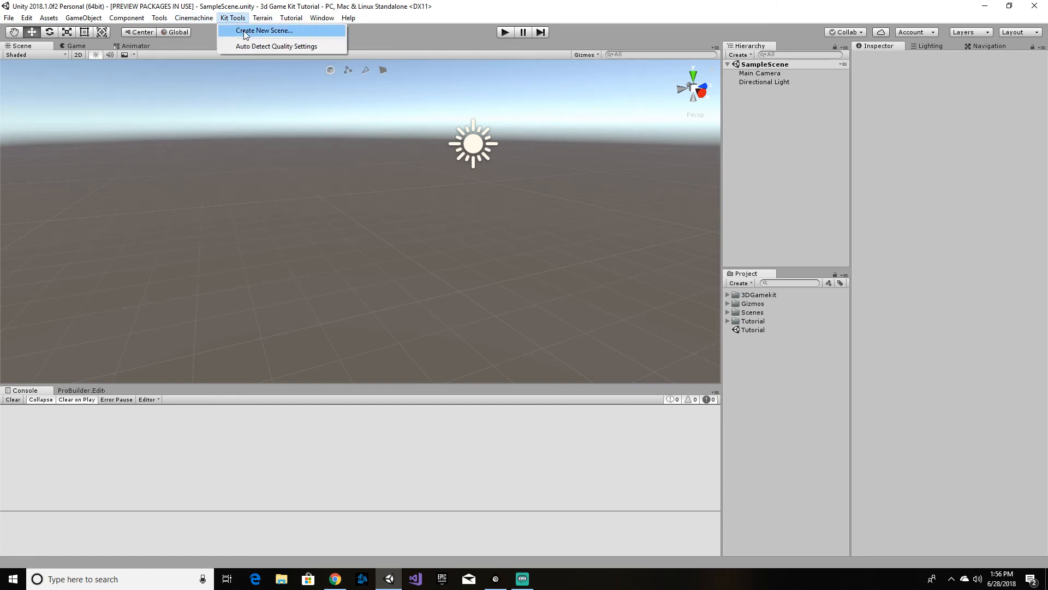
{"action": "left_click", "coordinate": [245, 32]}
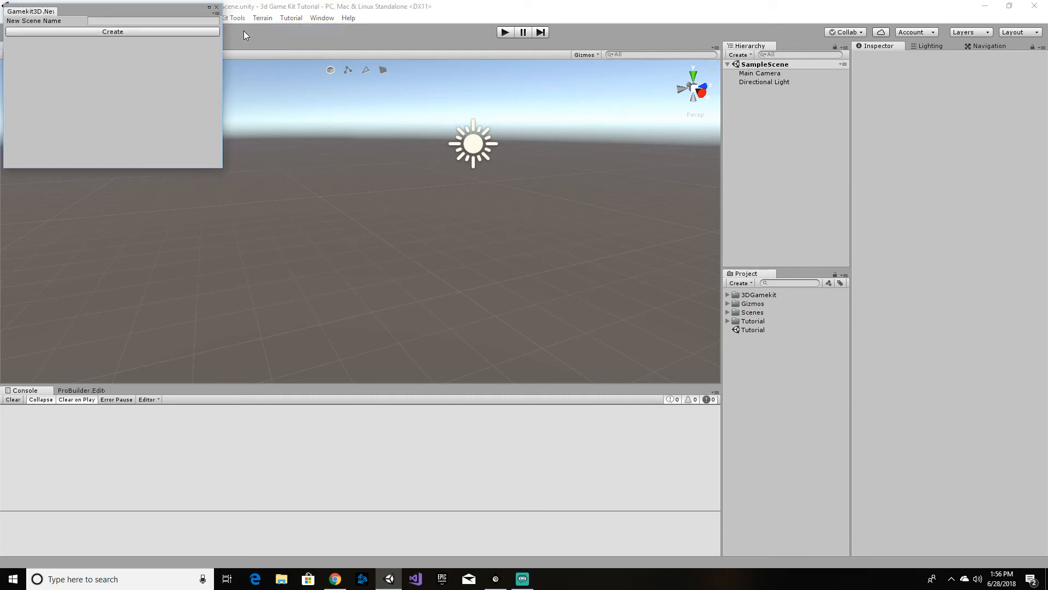
{"action": "left_click", "coordinate": [108, 19]}
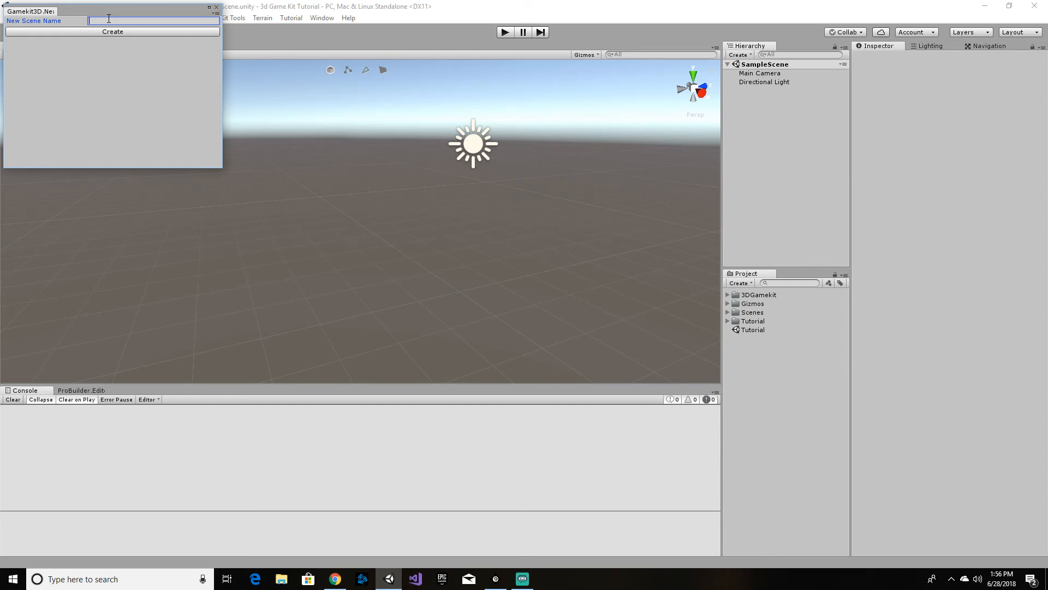
{"action": "type", "text": "DeepDive"}
{"action": "left_click", "coordinate": [114, 32]}
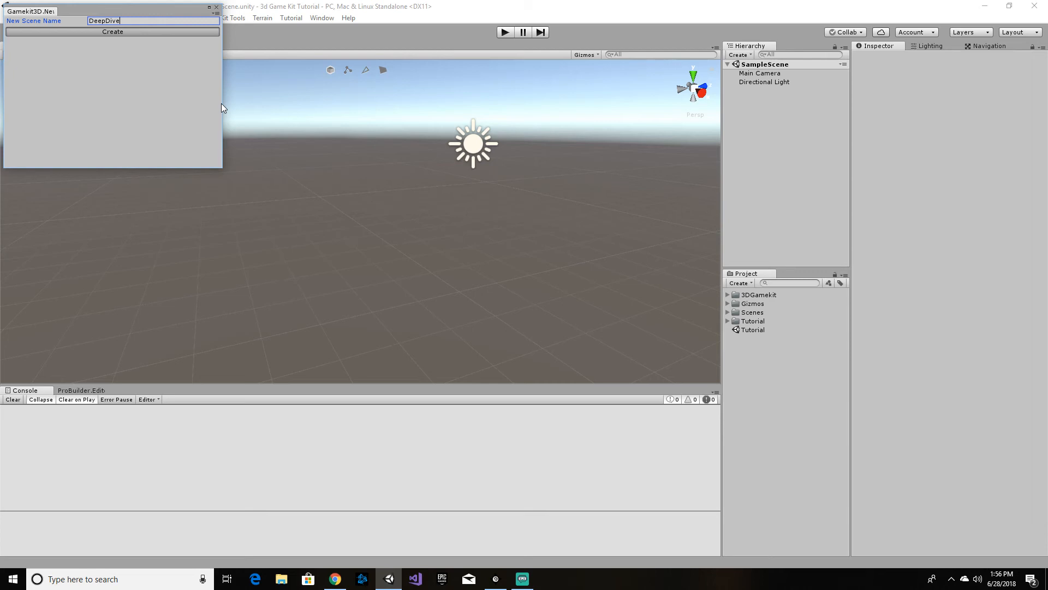
{"action": "key", "text": "Return"}
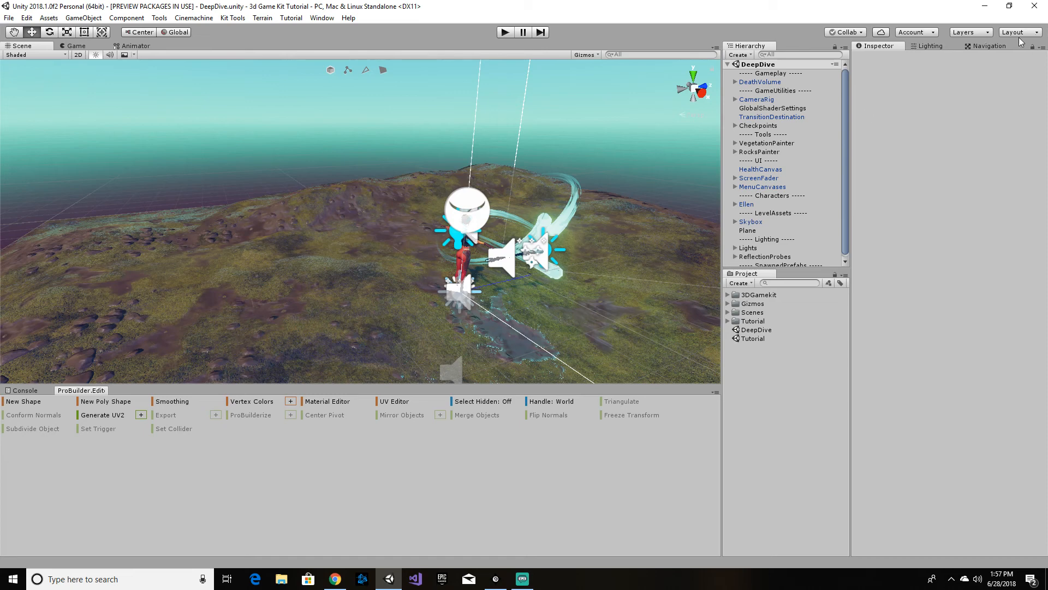
{"action": "left_click", "coordinate": [1039, 34]}
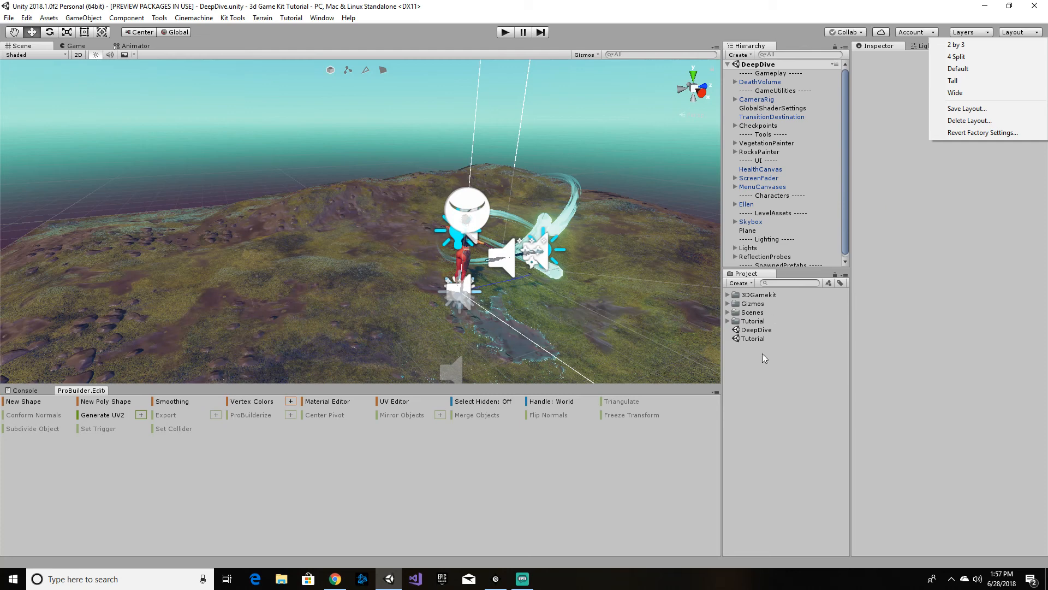
{"action": "left_click", "coordinate": [748, 372]}
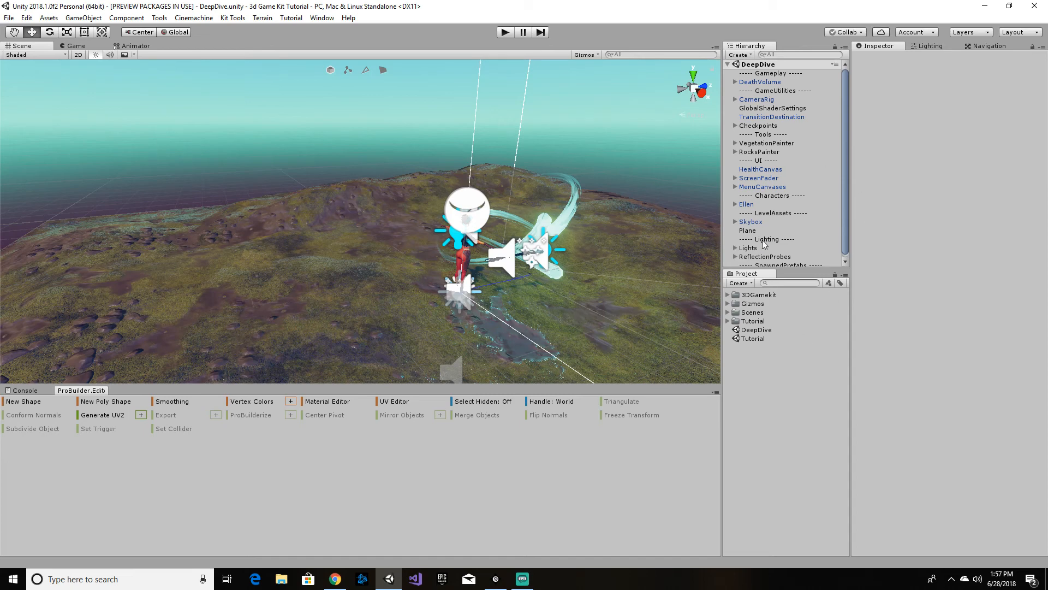
{"action": "left_click", "coordinate": [1029, 33]}
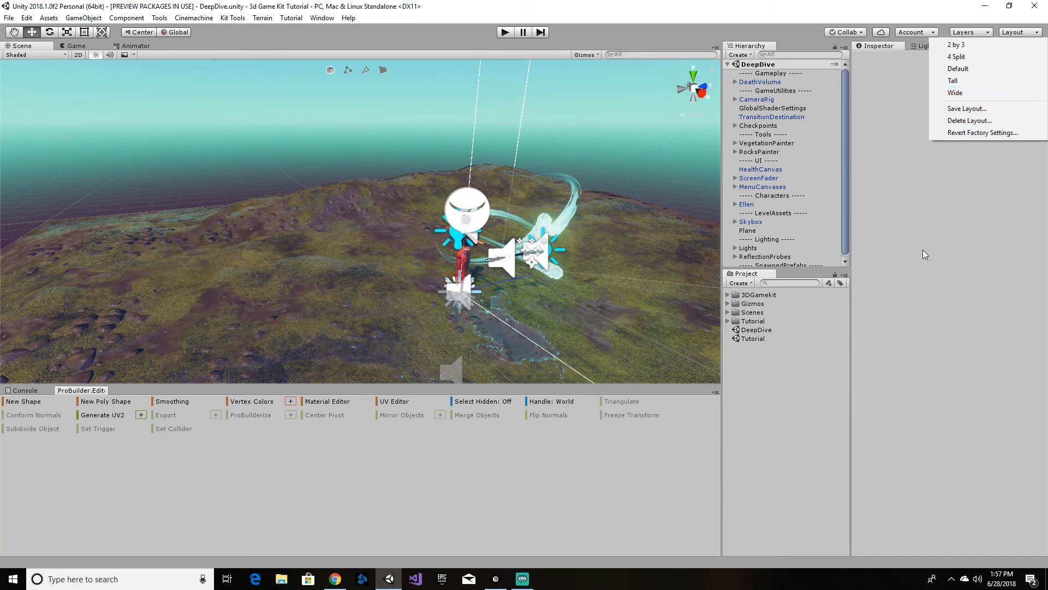
{"action": "left_click", "coordinate": [793, 422]}
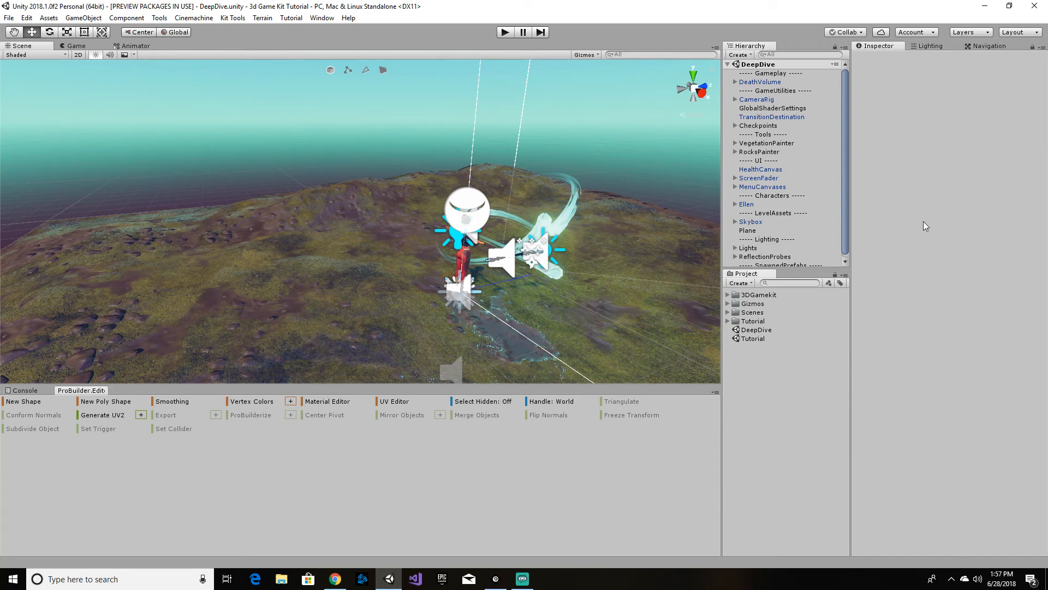
View the Lighting and Navigation settings of the scene, and return to the Inspector
{"action": "left_click", "coordinate": [933, 47]}
{"action": "left_click", "coordinate": [987, 47]}
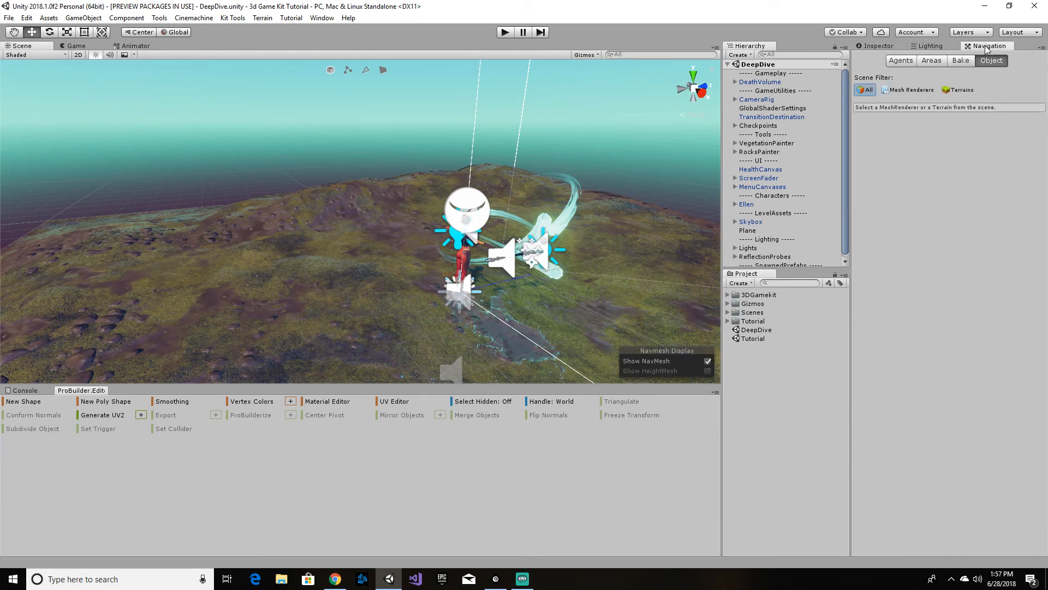
{"action": "left_click", "coordinate": [875, 46]}
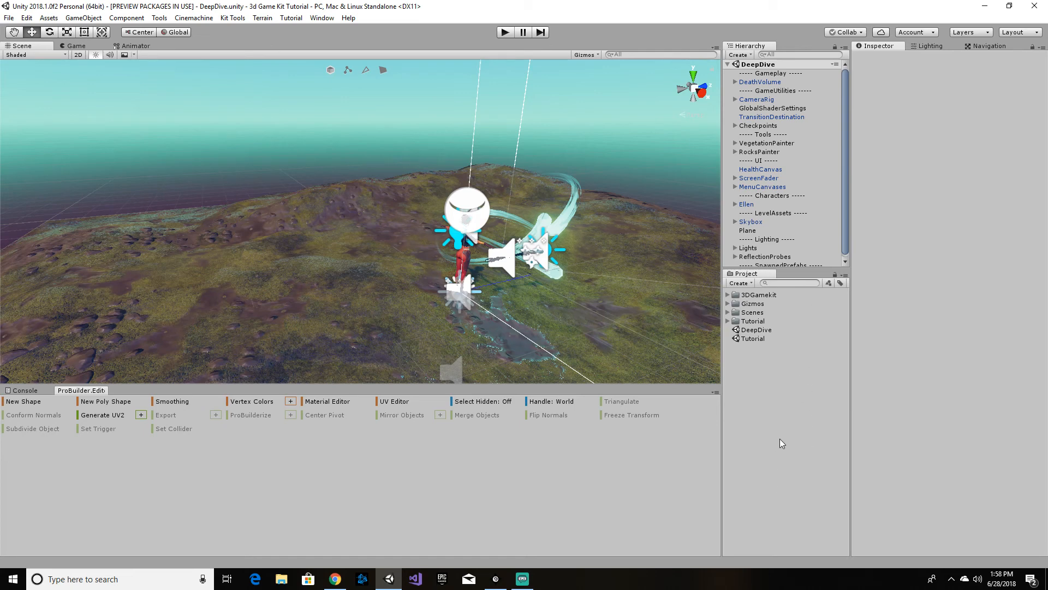
Try the Two Column Layout for the Project window and restore the One Column Layout
{"action": "left_click", "coordinate": [846, 275]}
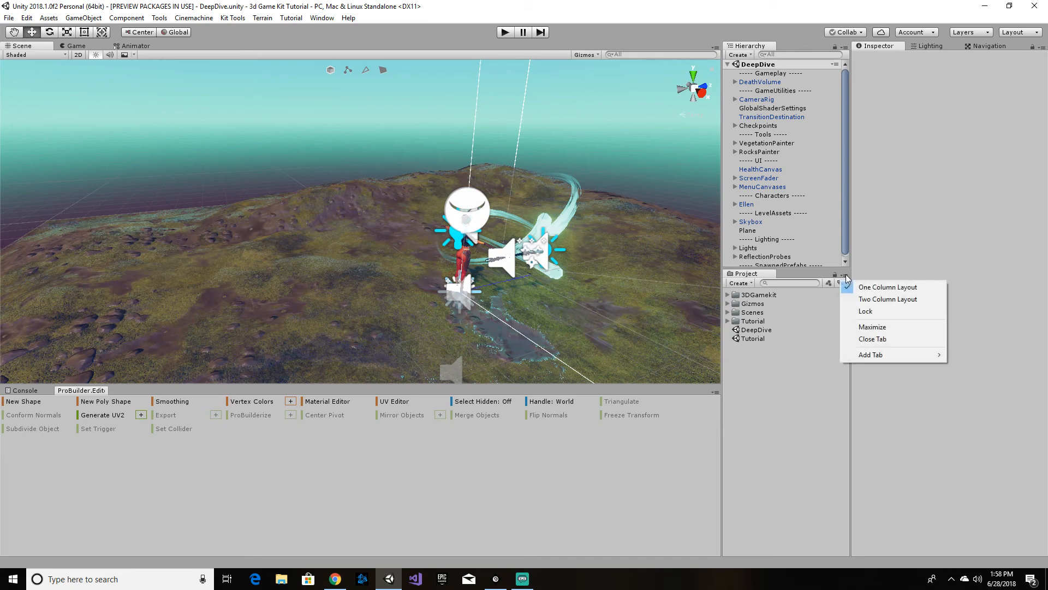
{"action": "left_click", "coordinate": [869, 301]}
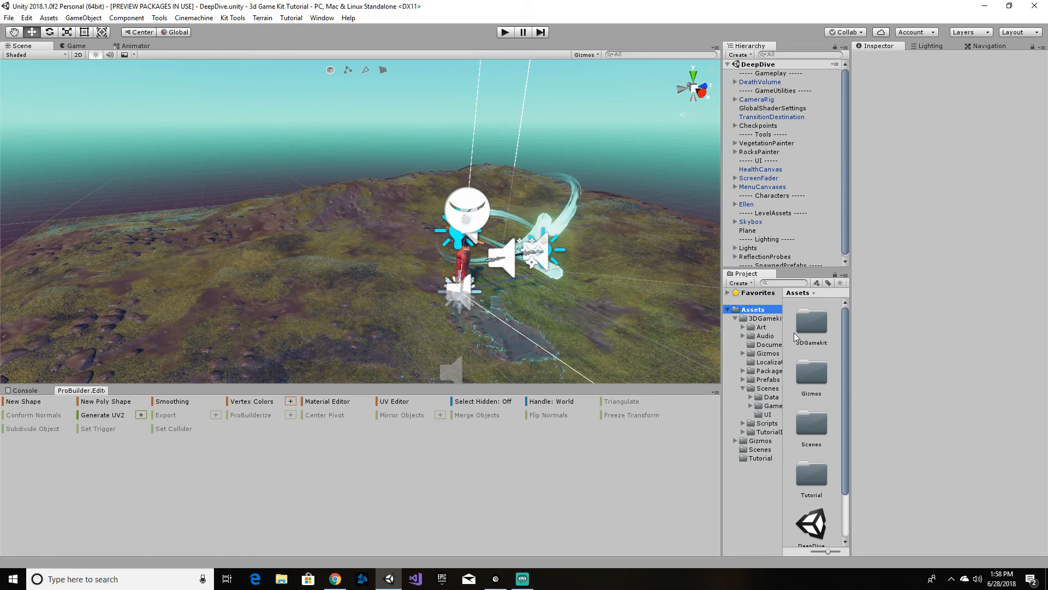
{"action": "left_click", "coordinate": [845, 275]}
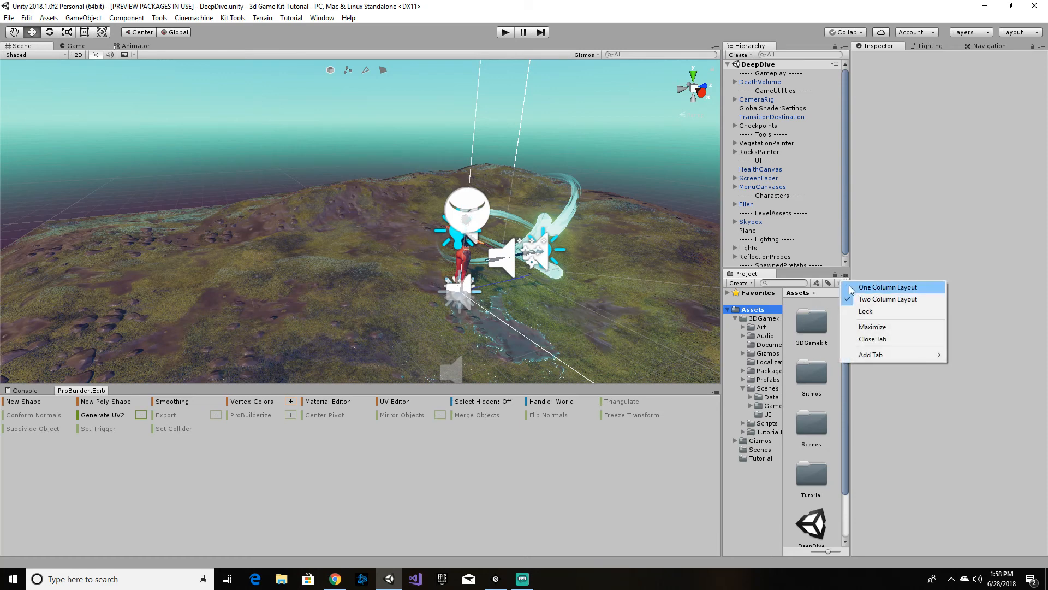
{"action": "left_click", "coordinate": [852, 290]}
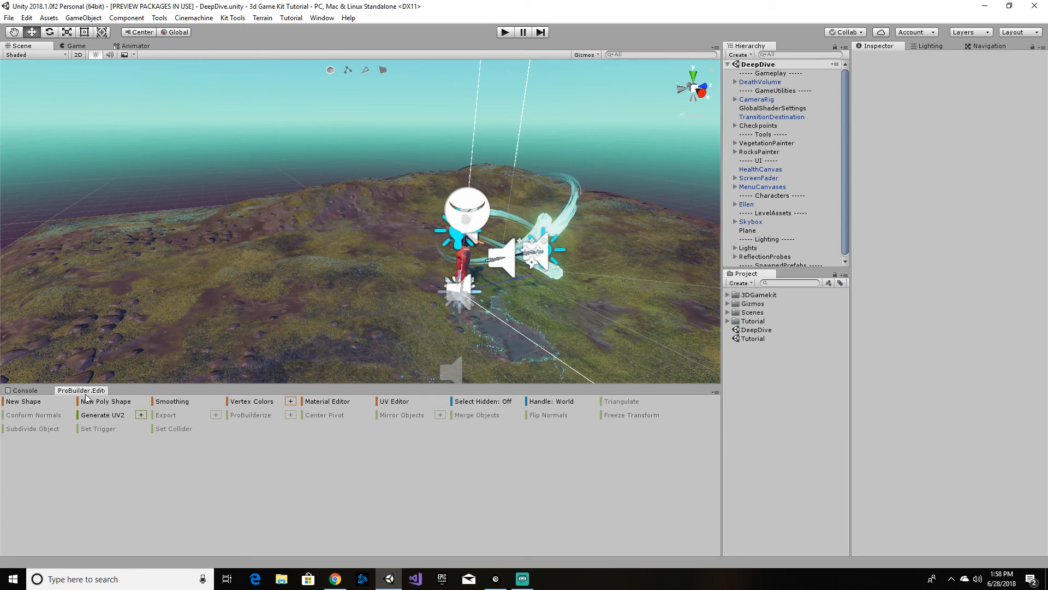
Check the Console and ProBuilder views, and close the Animator view
{"action": "left_click", "coordinate": [34, 391]}
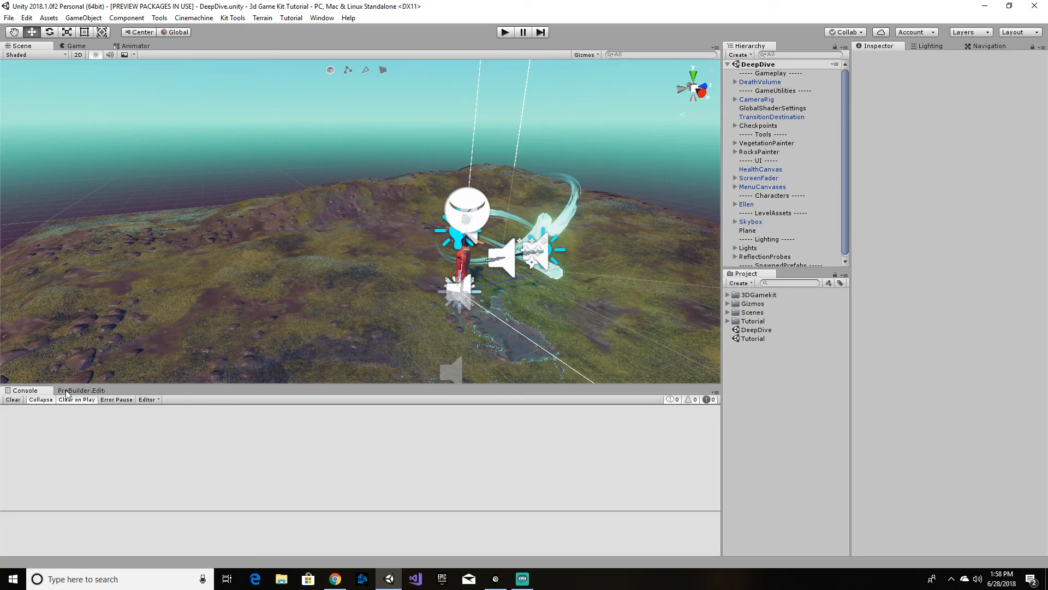
{"action": "left_click", "coordinate": [69, 391]}
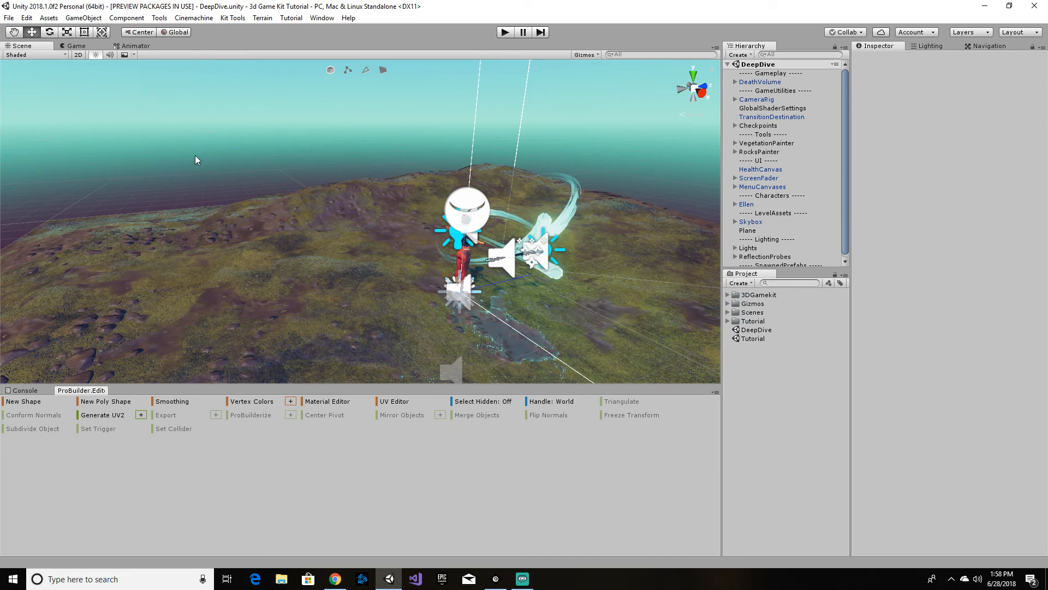
{"action": "left_click", "coordinate": [136, 47]}
{"action": "right_click", "coordinate": [136, 48]}
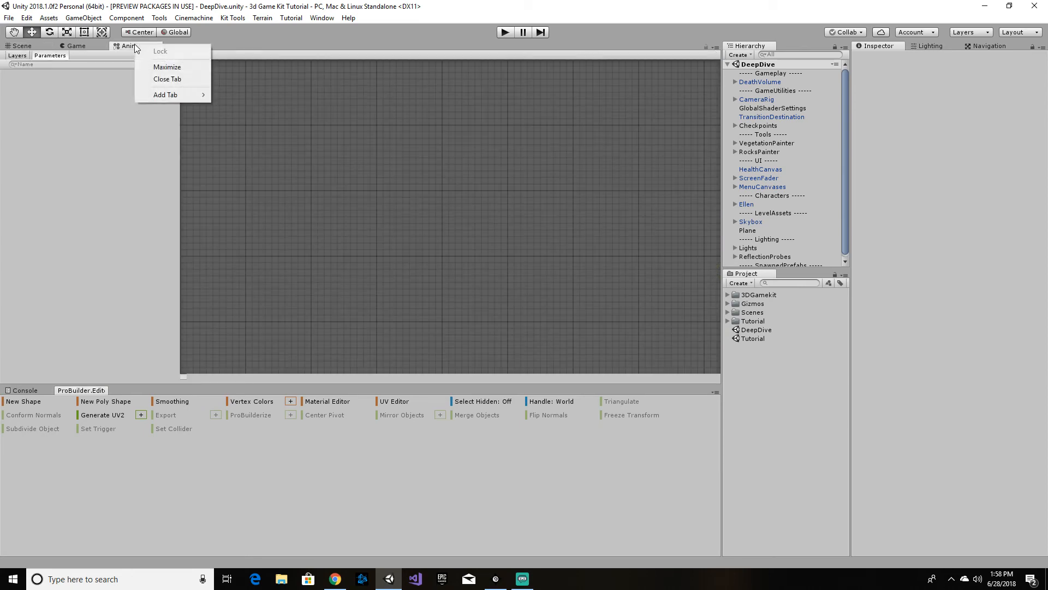
{"action": "left_click", "coordinate": [166, 80]}
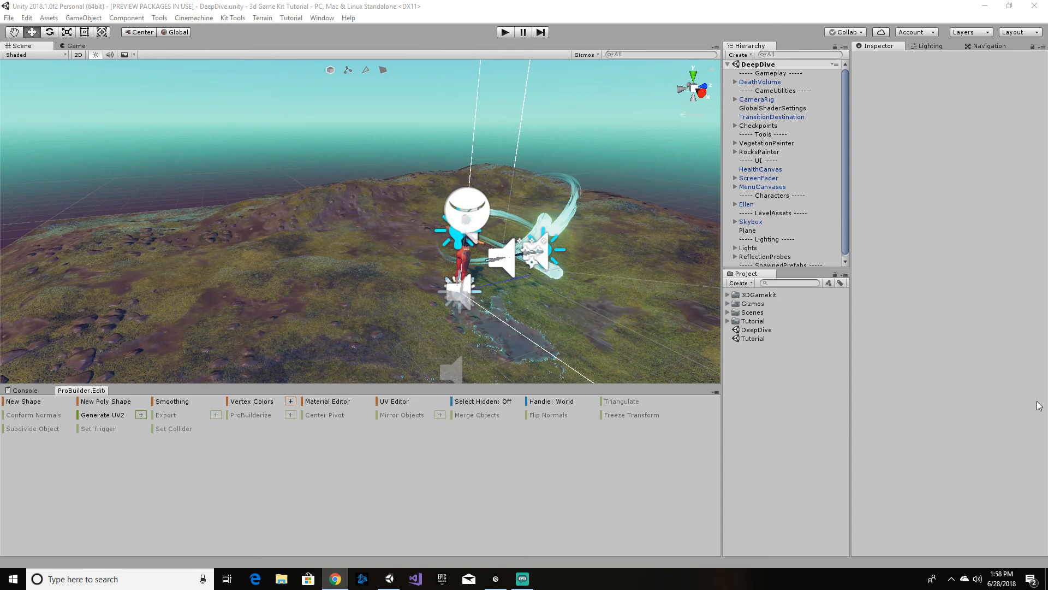
Inspect the components of the Ellen character in the scene, and clear the selection
{"action": "left_click", "coordinate": [467, 264]}
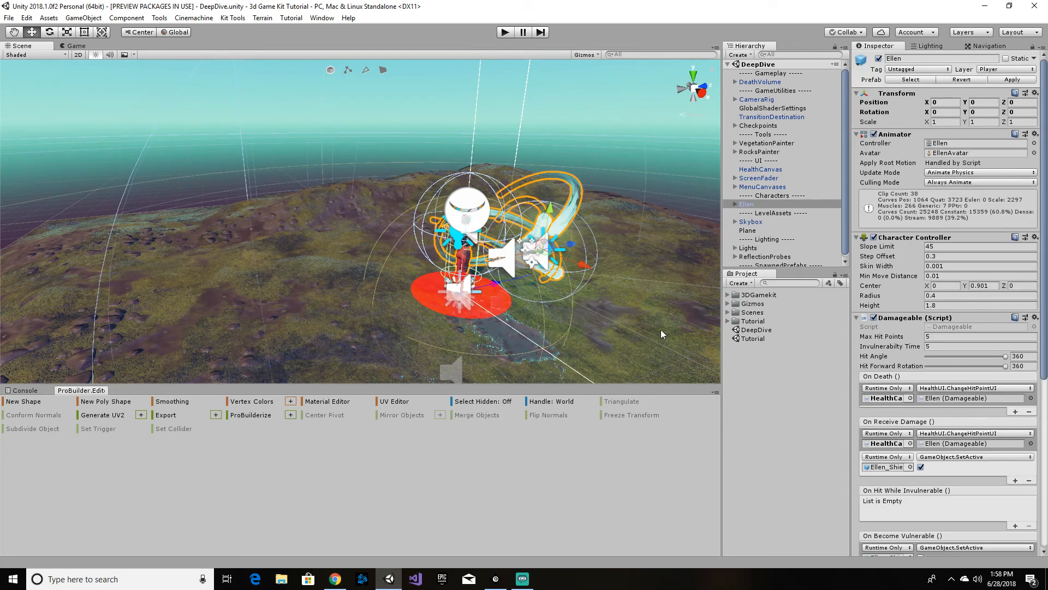
{"action": "left_click", "coordinate": [806, 373]}
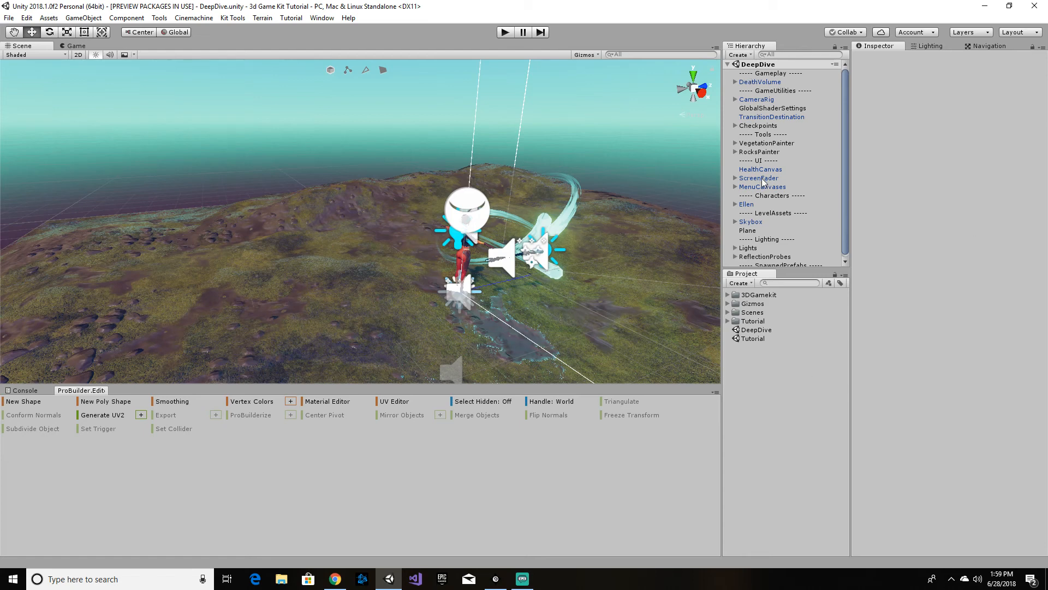
Select the ground Plane object and close the ProBuilder editor view
{"action": "left_click", "coordinate": [747, 232]}
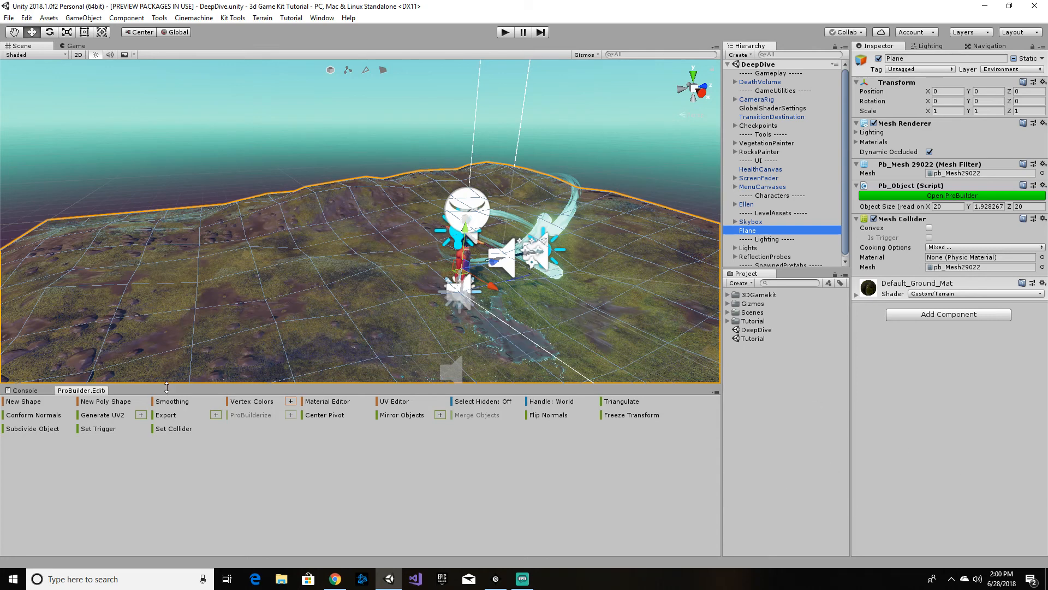
{"action": "right_click", "coordinate": [83, 396]}
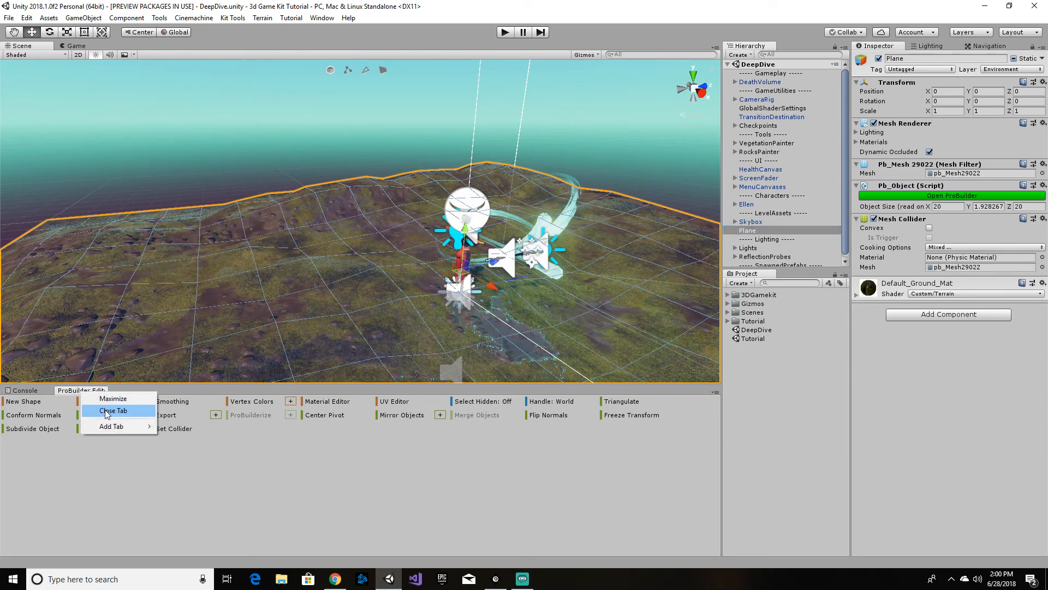
{"action": "left_click", "coordinate": [107, 411]}
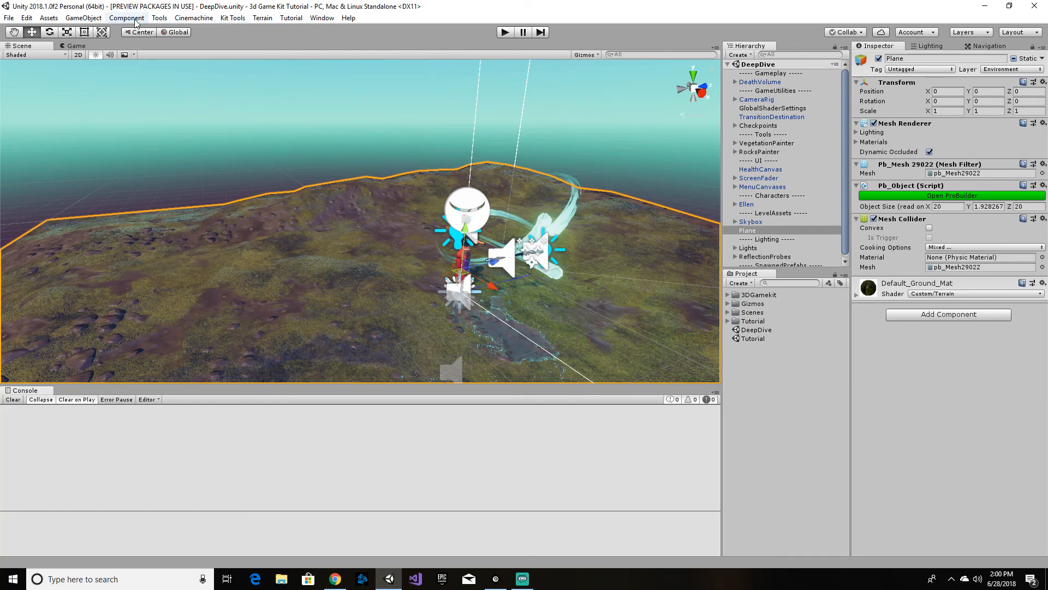
Open the ProBuilder window and dock it next to the Console below the Scene view
{"action": "left_click", "coordinate": [160, 18]}
{"action": "mouse_move", "coordinate": [198, 48]}
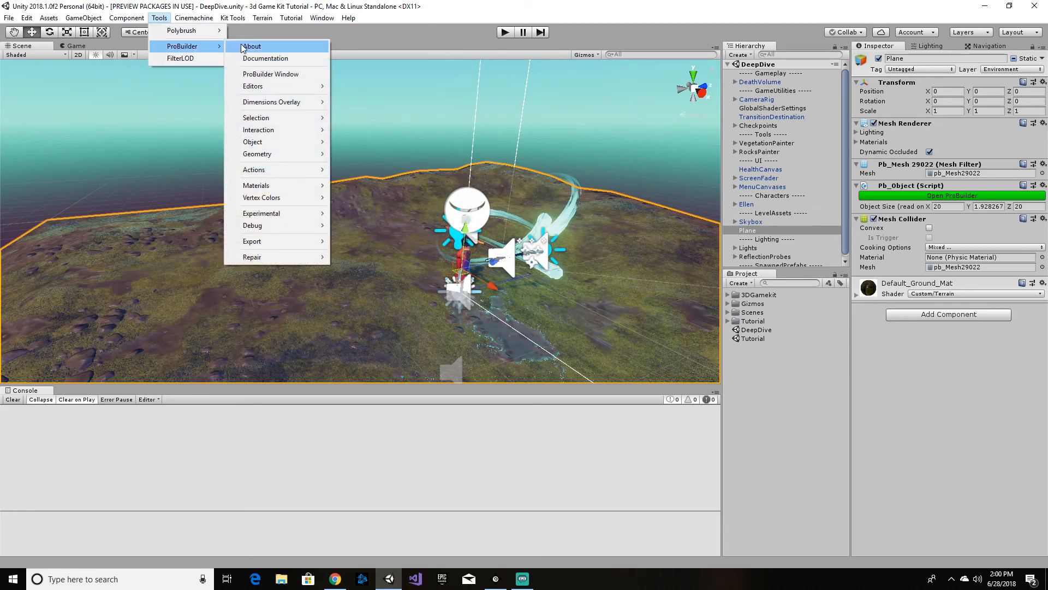
{"action": "left_click", "coordinate": [271, 74]}
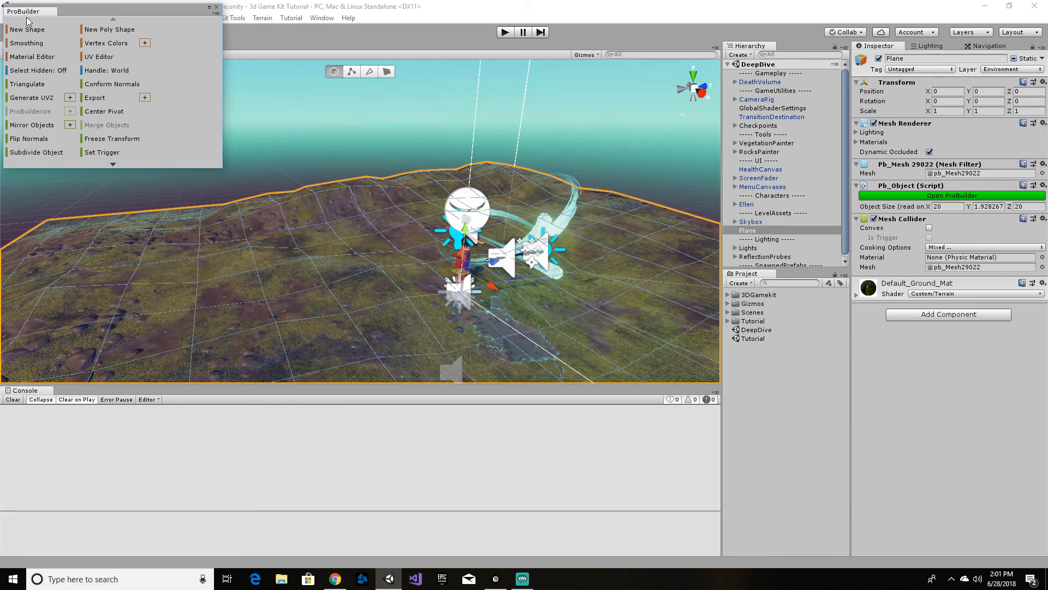
{"action": "left_click_drag", "start_coordinate": [27, 21], "coordinate": [99, 390]}
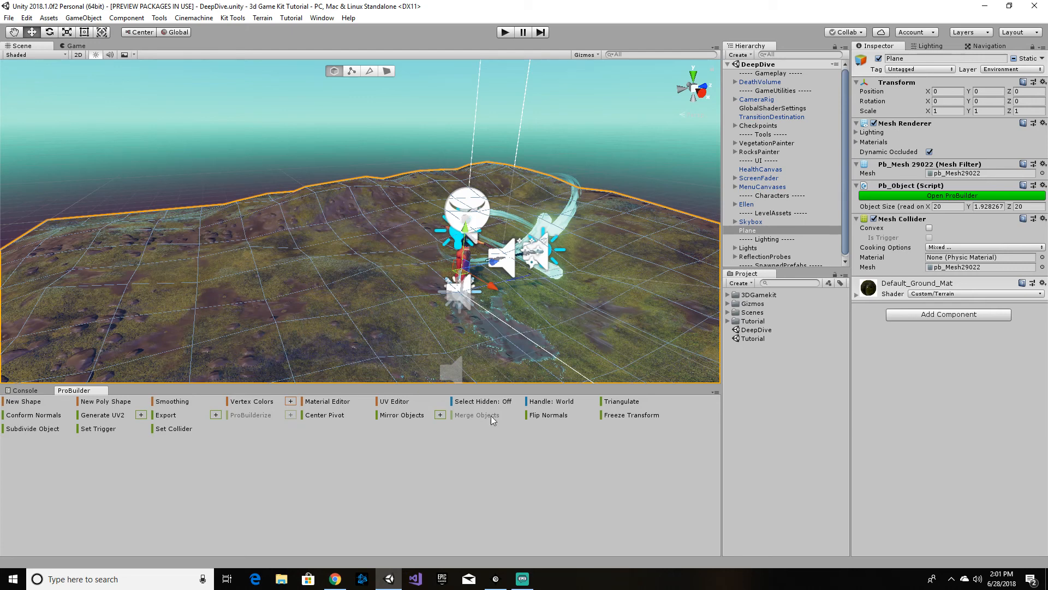
Build a ProBuilder cube with X, Y and Z dimensions of 3, and close the Shape Tool
{"action": "left_click", "coordinate": [32, 405]}
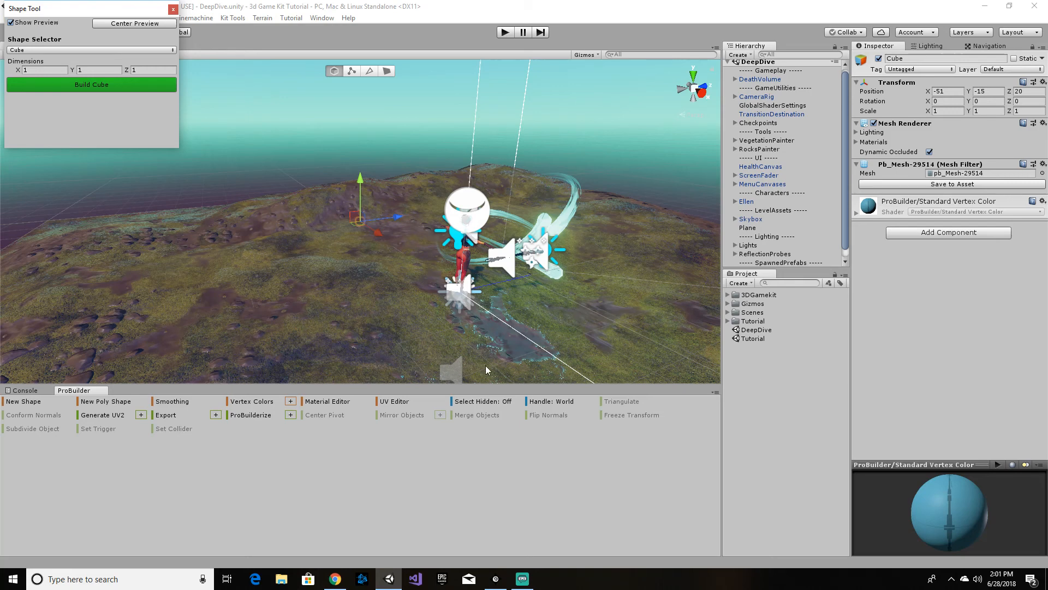
{"action": "left_click", "coordinate": [129, 50]}
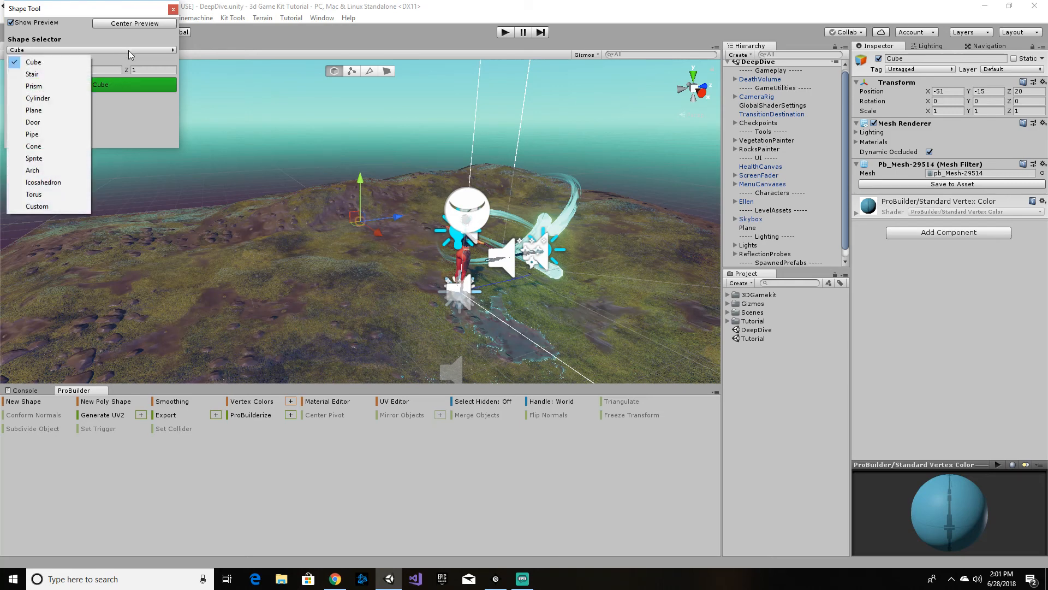
{"action": "left_click", "coordinate": [40, 64]}
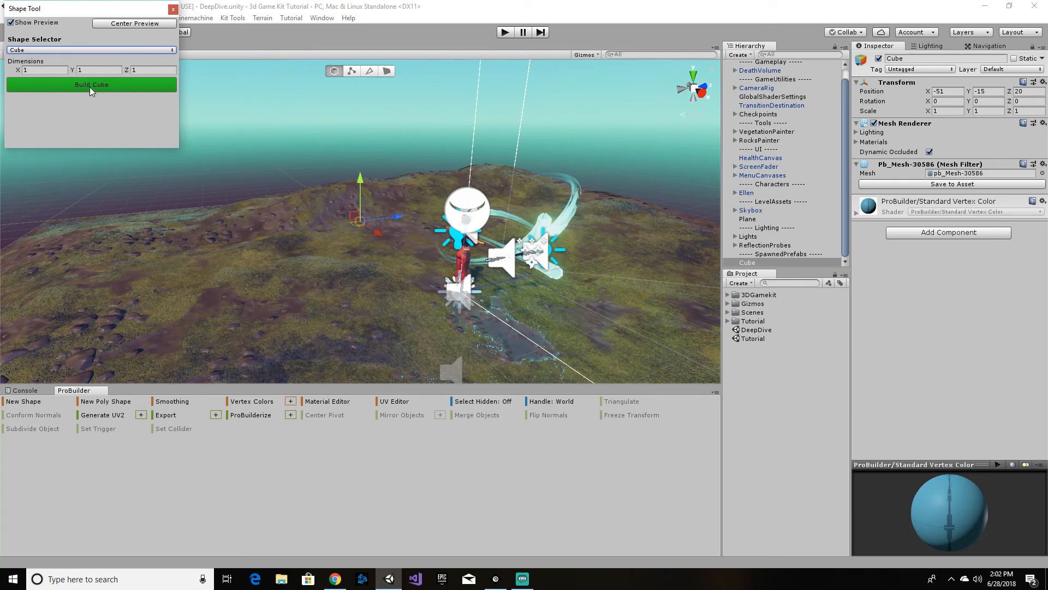
{"action": "left_click", "coordinate": [53, 70]}
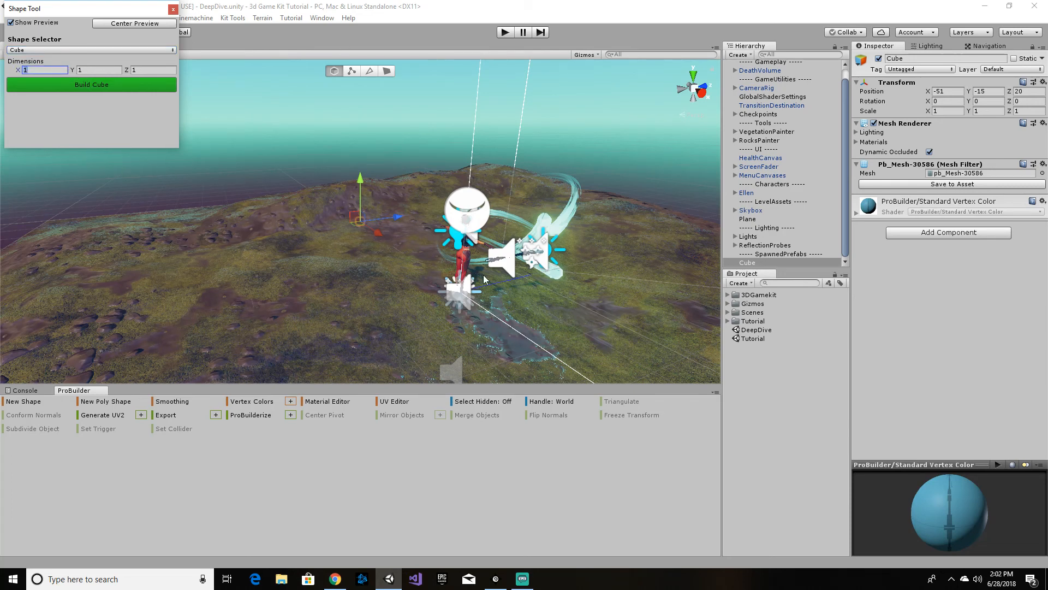
{"action": "type", "text": "3"}
{"action": "key", "text": "Tab"}
{"action": "type", "text": "3"}
{"action": "key", "text": "Tab"}
{"action": "type", "text": "3"}
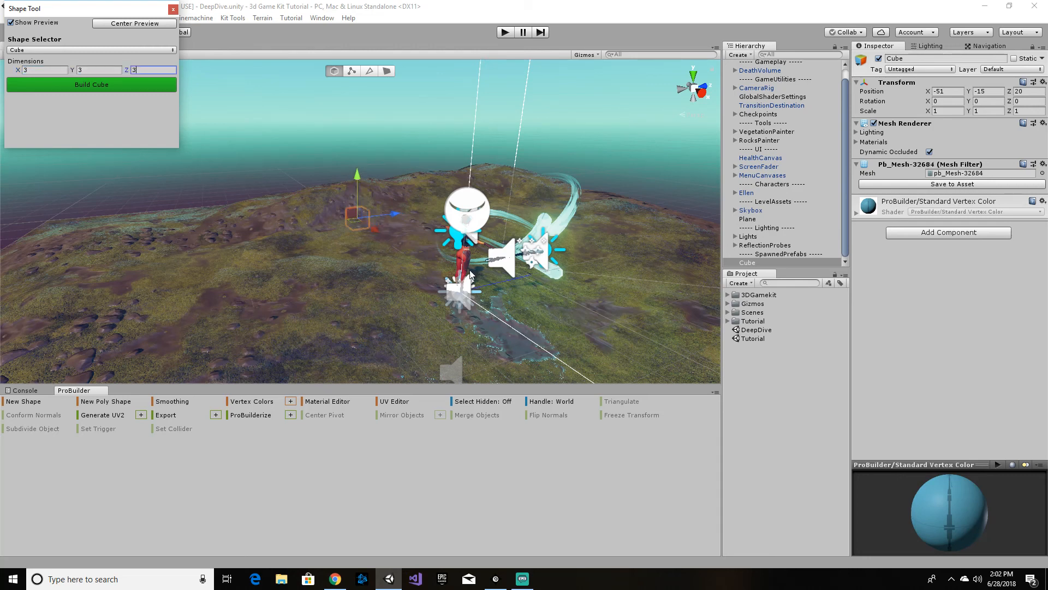
{"action": "left_click", "coordinate": [98, 85]}
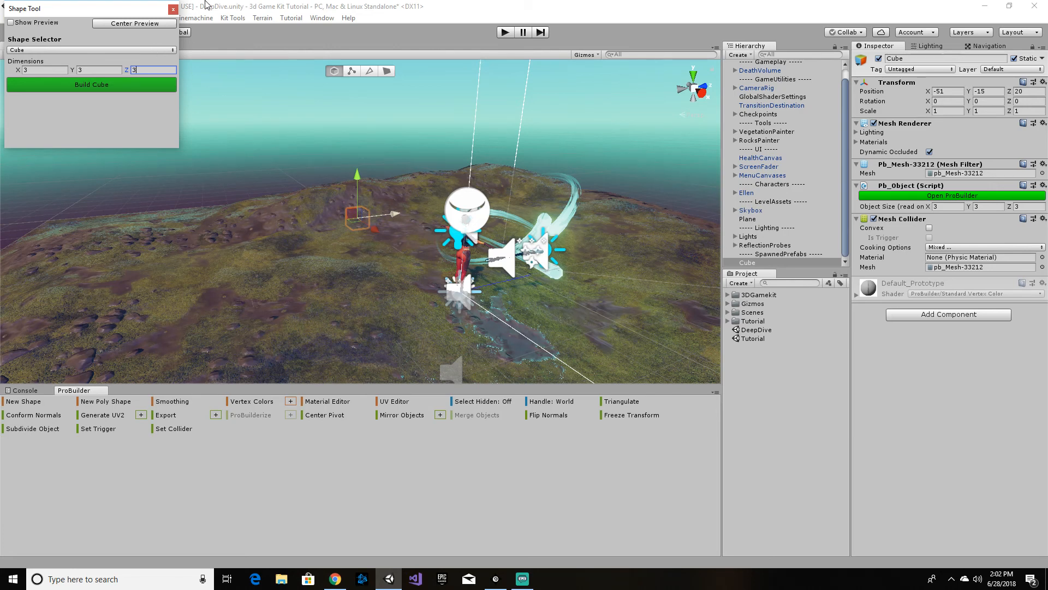
{"action": "left_click", "coordinate": [174, 10]}
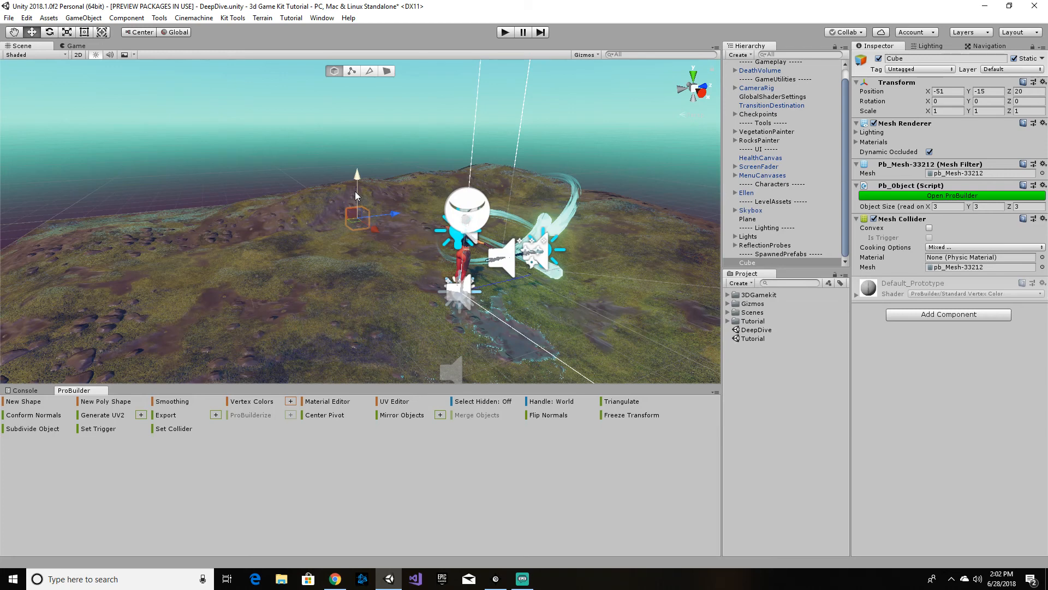
Move the cube onto the ground near Ellen, to about X -7.21, Y 0.66, Z -0.36
{"action": "left_click_drag", "start_coordinate": [355, 190], "coordinate": [524, 185]}
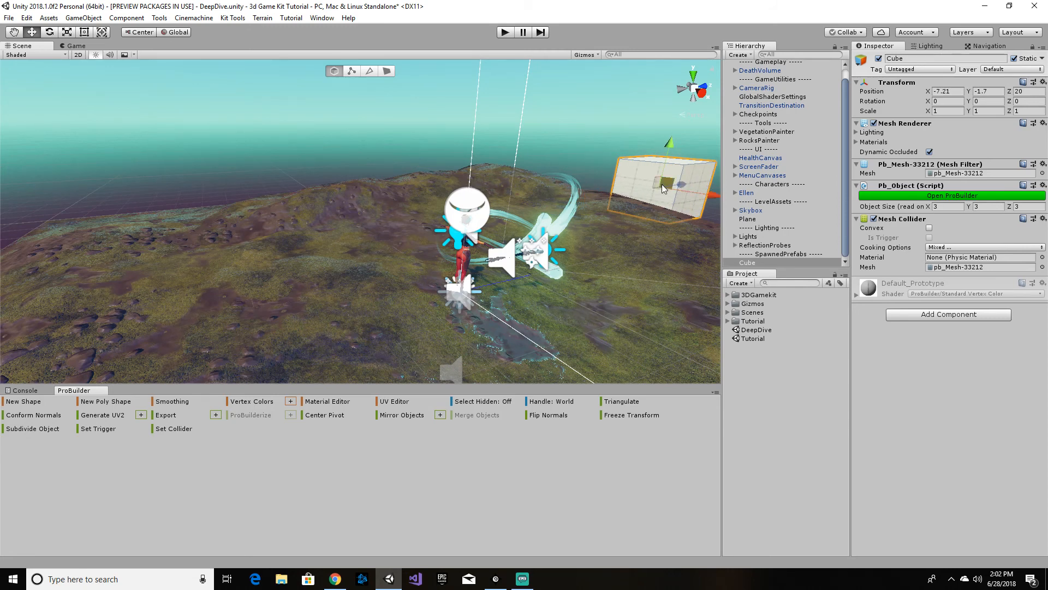
{"action": "left_click_drag", "start_coordinate": [680, 182], "coordinate": [438, 231]}
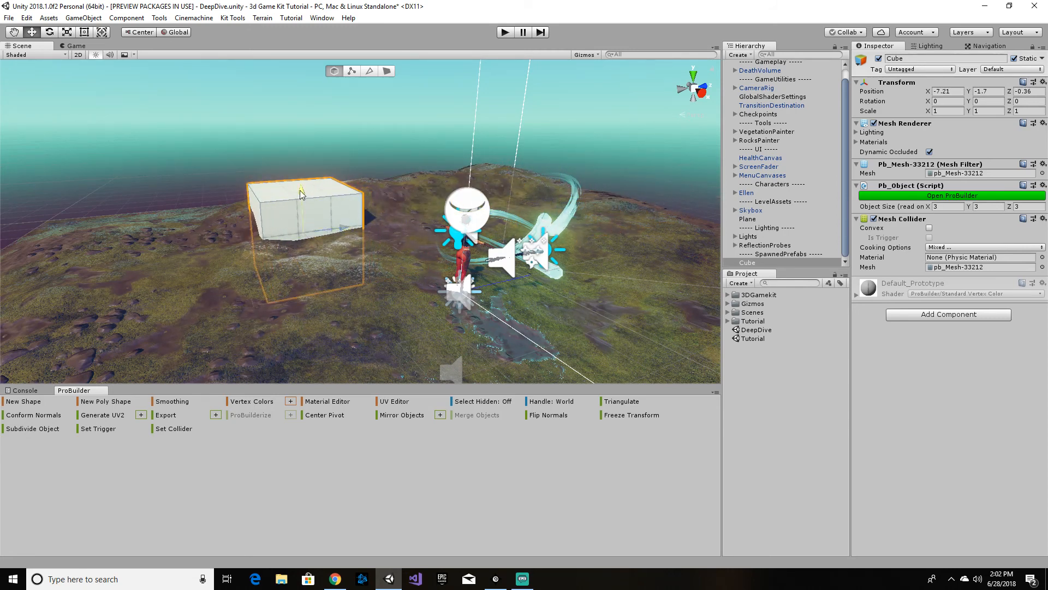
{"action": "left_click_drag", "start_coordinate": [302, 184], "coordinate": [300, 125]}
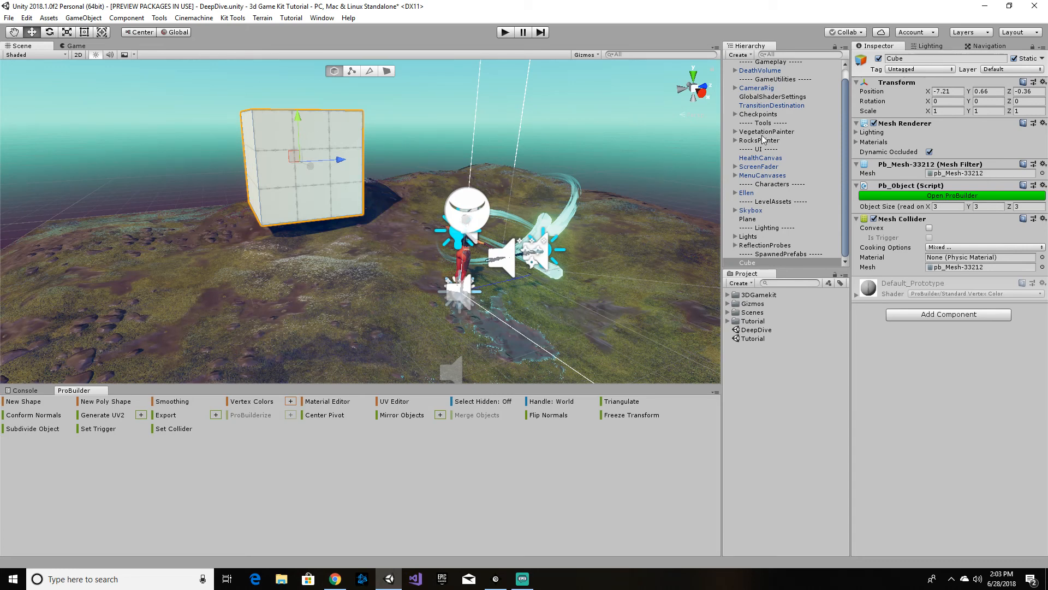
Examine how the DeepDive scene's Hierarchy is organised into sections, from Gameplay down to SpawnedPrefabs
{"action": "scroll", "coordinate": [765, 137], "scroll_direction": "up", "scroll_amount": 1}
{"action": "scroll", "coordinate": [770, 87], "scroll_direction": "down", "scroll_amount": 1}
{"action": "scroll", "coordinate": [774, 145], "scroll_direction": "up", "scroll_amount": 1}
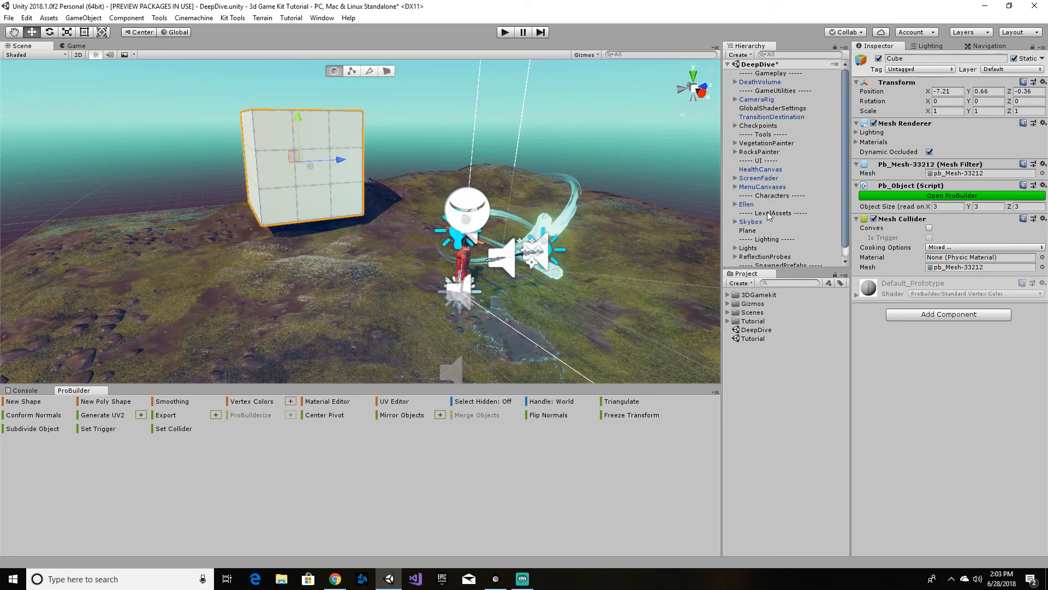
{"action": "scroll", "coordinate": [771, 228], "scroll_direction": "down", "scroll_amount": 1}
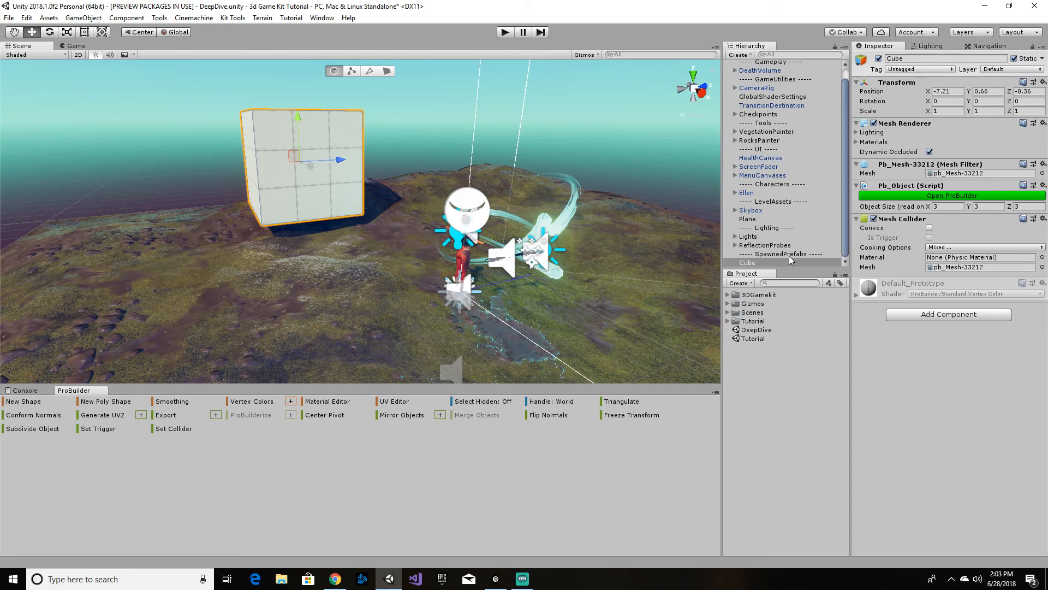
{"action": "scroll", "coordinate": [792, 251], "scroll_direction": "up", "scroll_amount": 1}
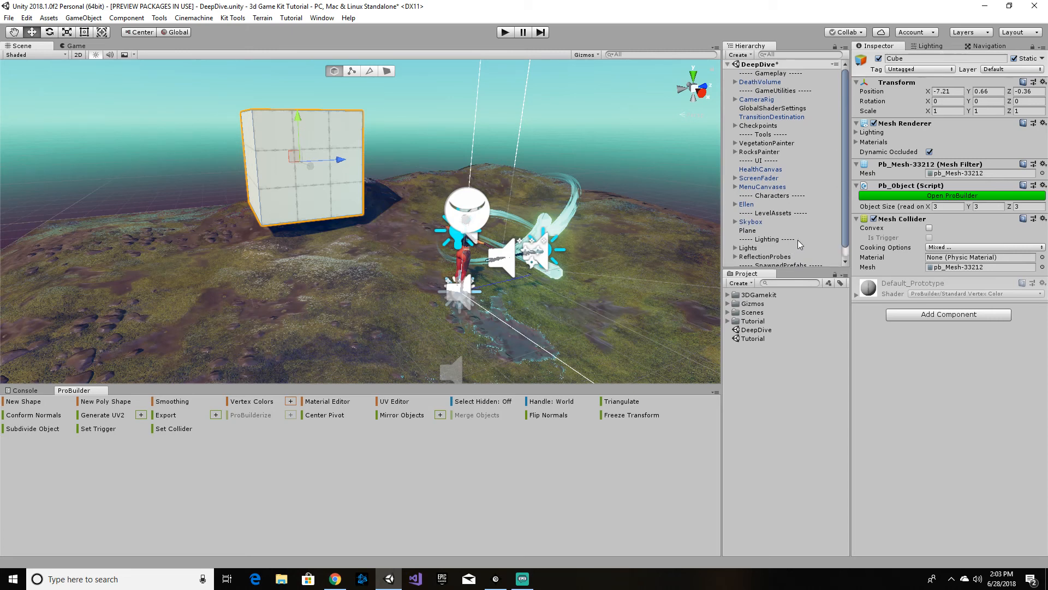
{"action": "scroll", "coordinate": [800, 244], "scroll_direction": "down", "scroll_amount": 1}
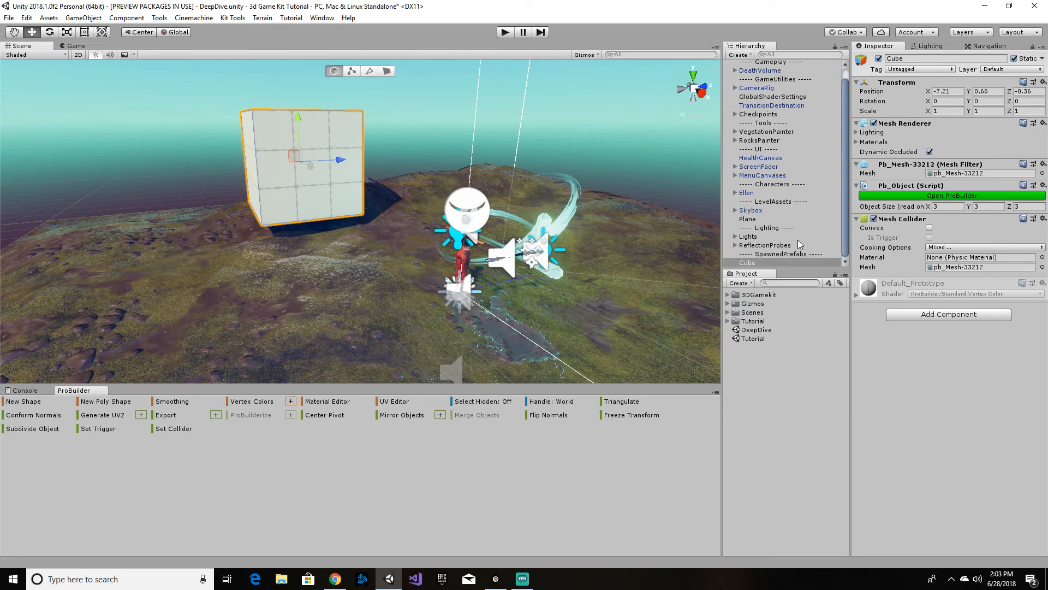
{"action": "scroll", "coordinate": [798, 240], "scroll_direction": "up", "scroll_amount": 1}
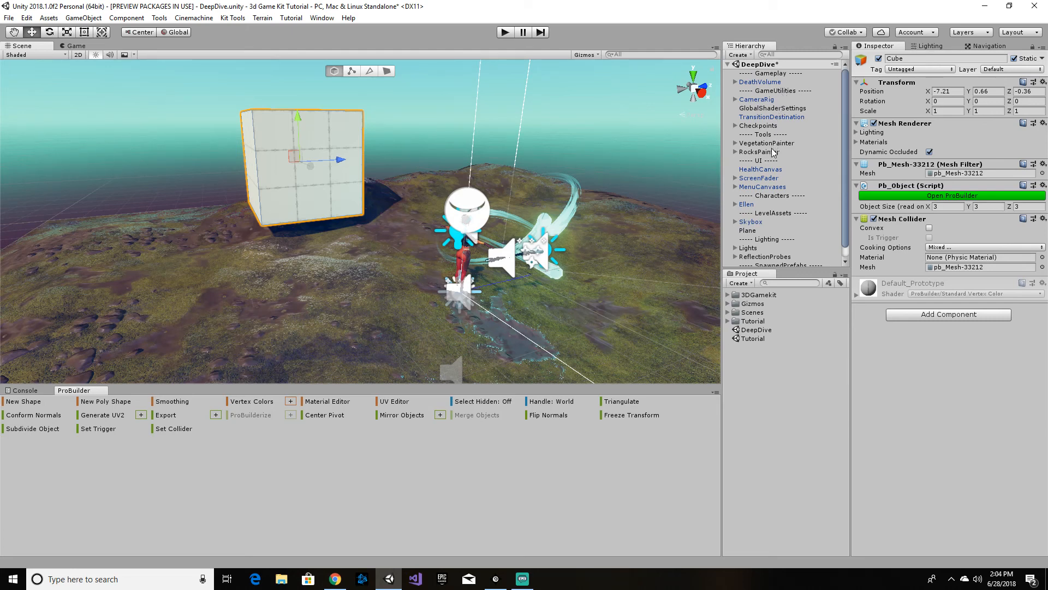
{"action": "scroll", "coordinate": [782, 216], "scroll_direction": "down", "scroll_amount": 1}
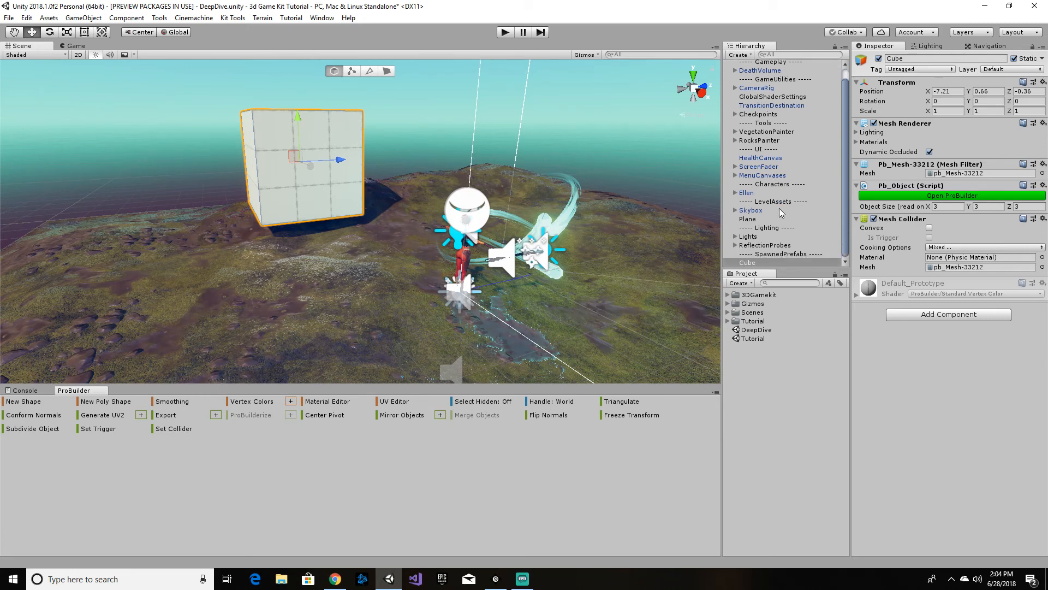
Delete the Cube object from the DeepDive scene
{"action": "left_click", "coordinate": [790, 261]}
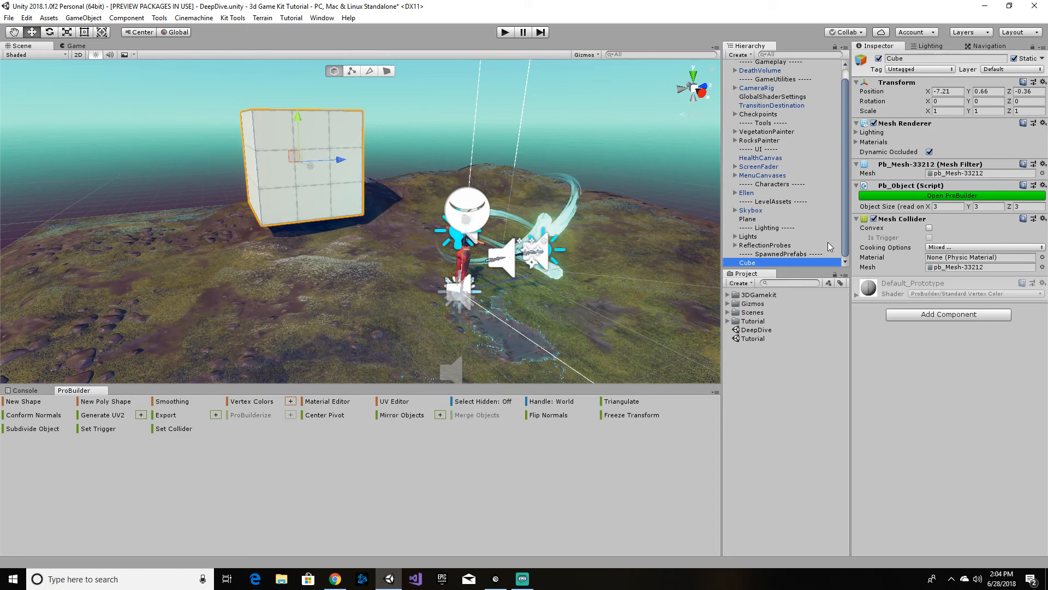
{"action": "key", "text": "Delete"}
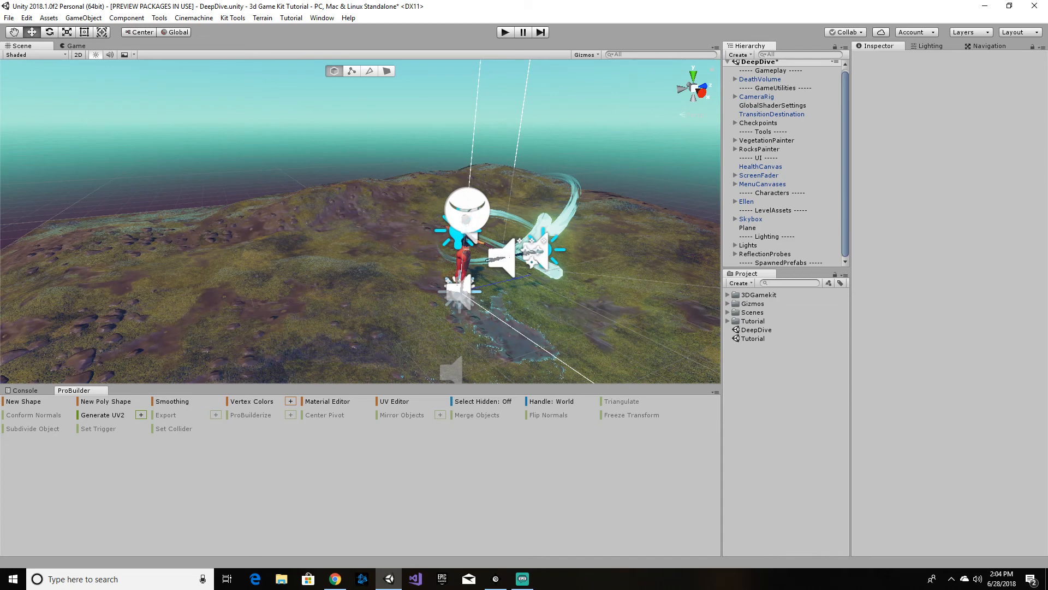
{"action": "key", "text": "alt+Tab"}
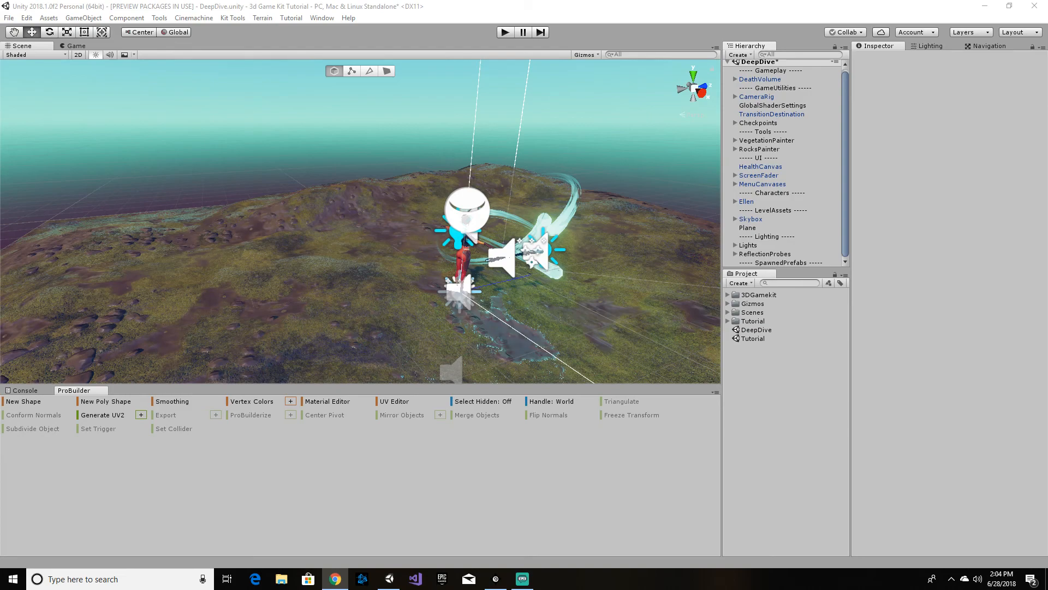
Enlarge the ground Plane by setting its X scale and Z scale to 2
{"action": "right_click_drag", "start_coordinate": [316, 200], "coordinate": [425, 225]}
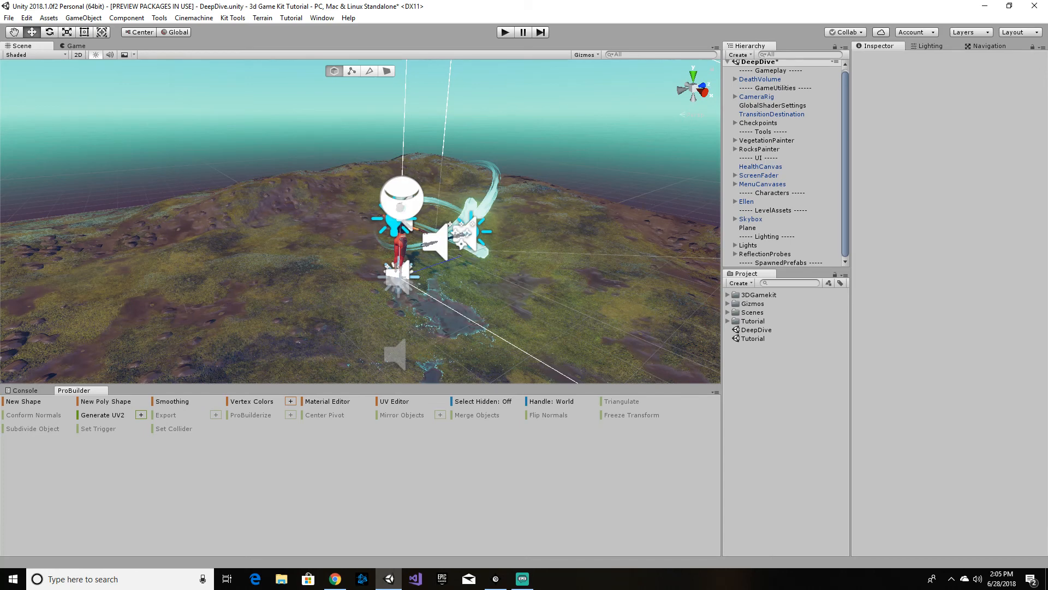
{"action": "left_click", "coordinate": [742, 230]}
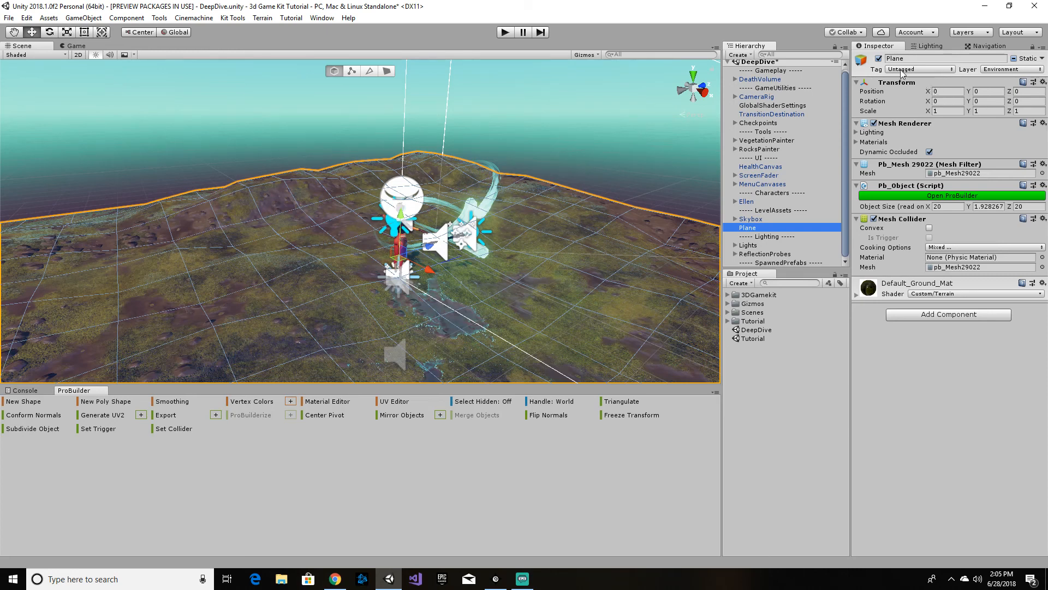
{"action": "left_click", "coordinate": [937, 111]}
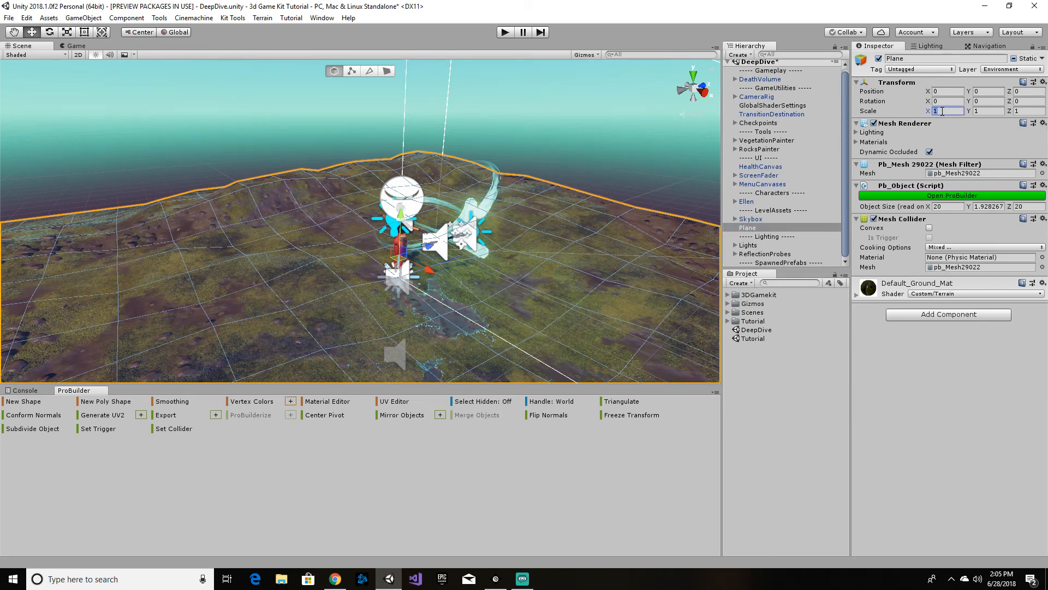
{"action": "type", "text": "2"}
{"action": "key", "text": "Tab"}
{"action": "key", "text": "Tab"}
{"action": "type", "text": "2"}
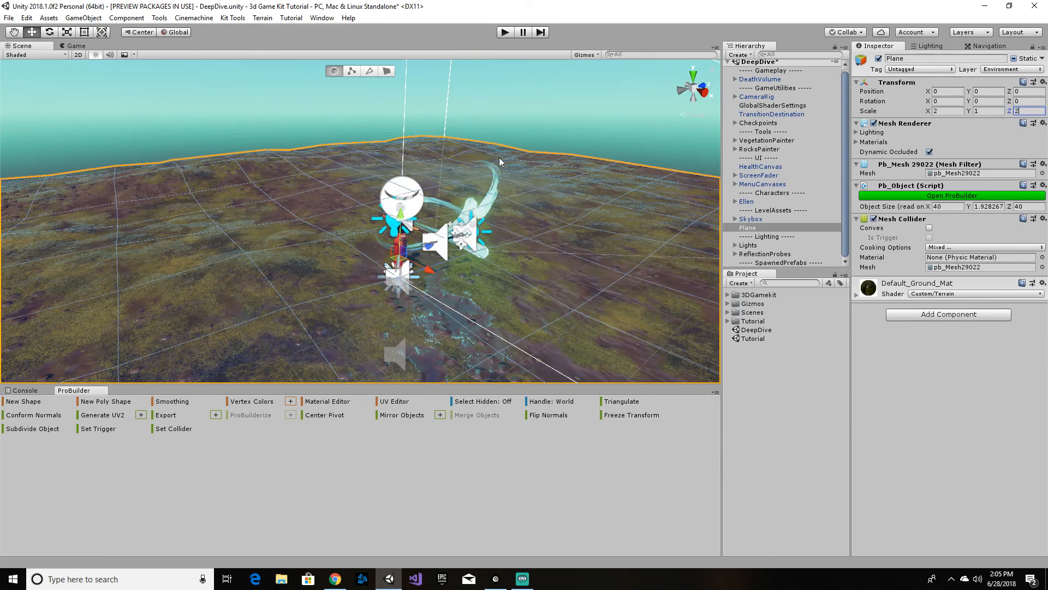
Inspect the CameraRig object's camera settings, and clear the selection
{"action": "right_click_drag", "start_coordinate": [499, 157], "coordinate": [283, 146]}
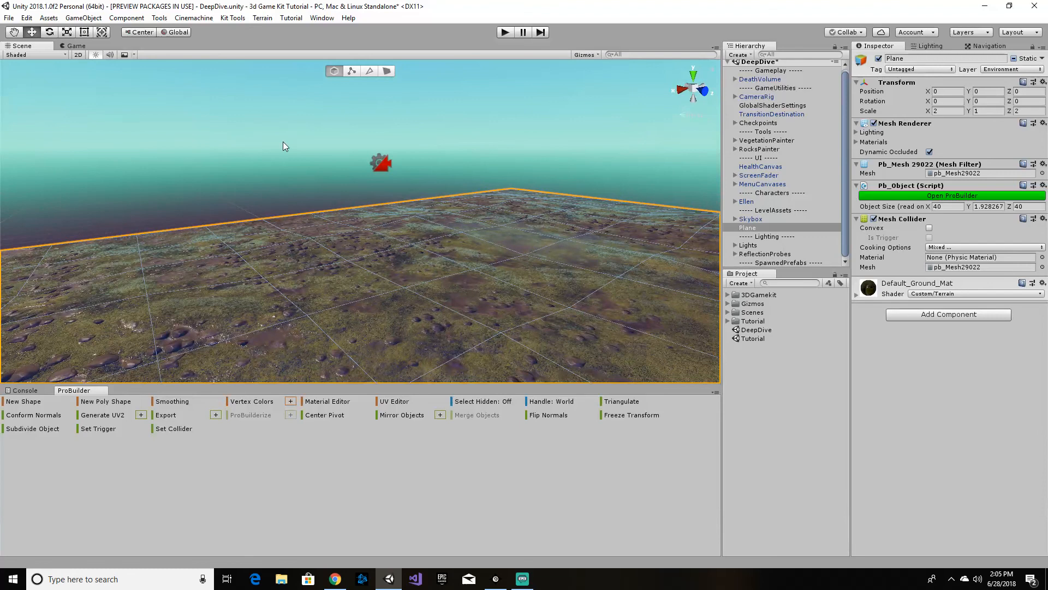
{"action": "left_click", "coordinate": [383, 165]}
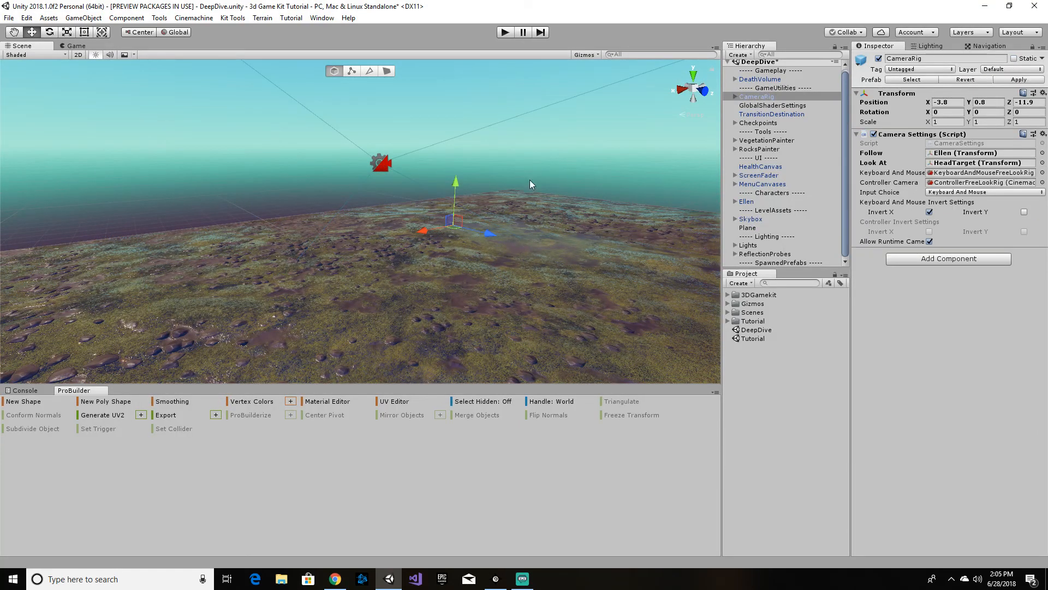
{"action": "left_click", "coordinate": [553, 138]}
{"action": "right_click_drag", "start_coordinate": [356, 219], "coordinate": [672, 243]}
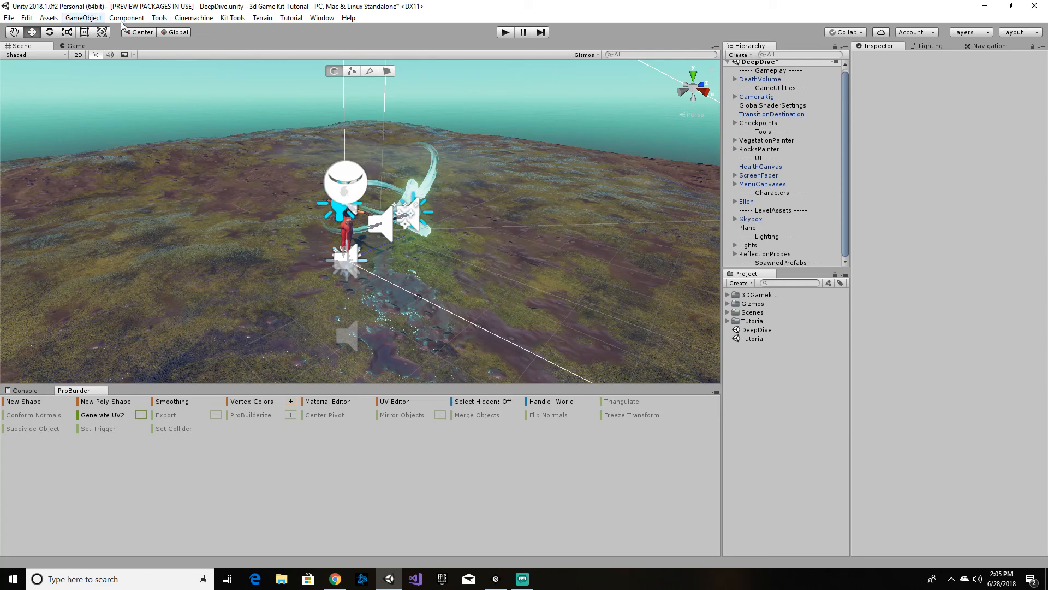
Dock the Polybrush window next to ProBuilder and look through its brush, mirroring and push/pull settings
{"action": "left_click", "coordinate": [160, 18]}
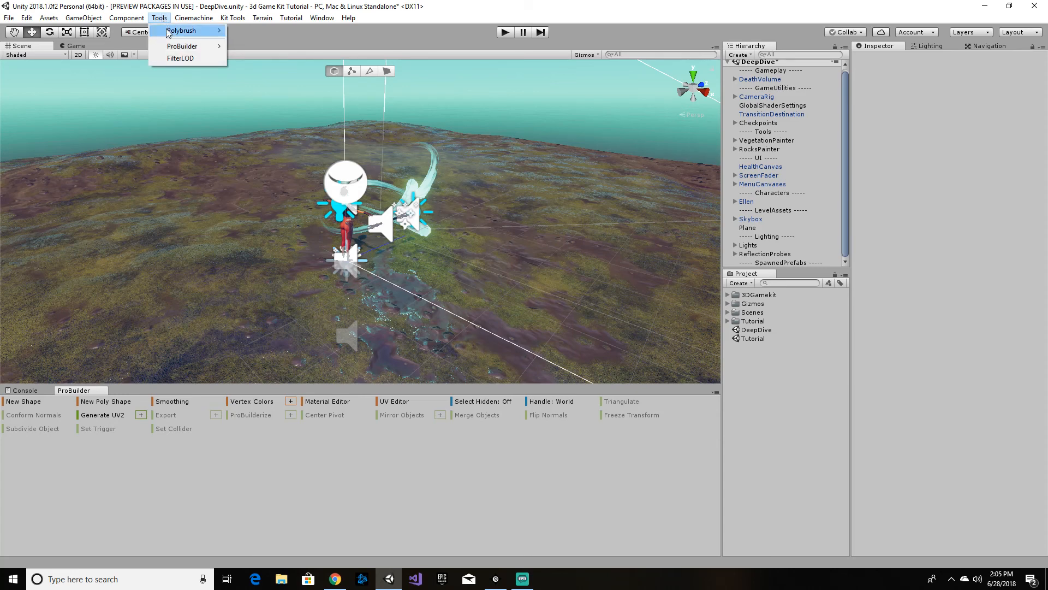
{"action": "mouse_move", "coordinate": [206, 35]}
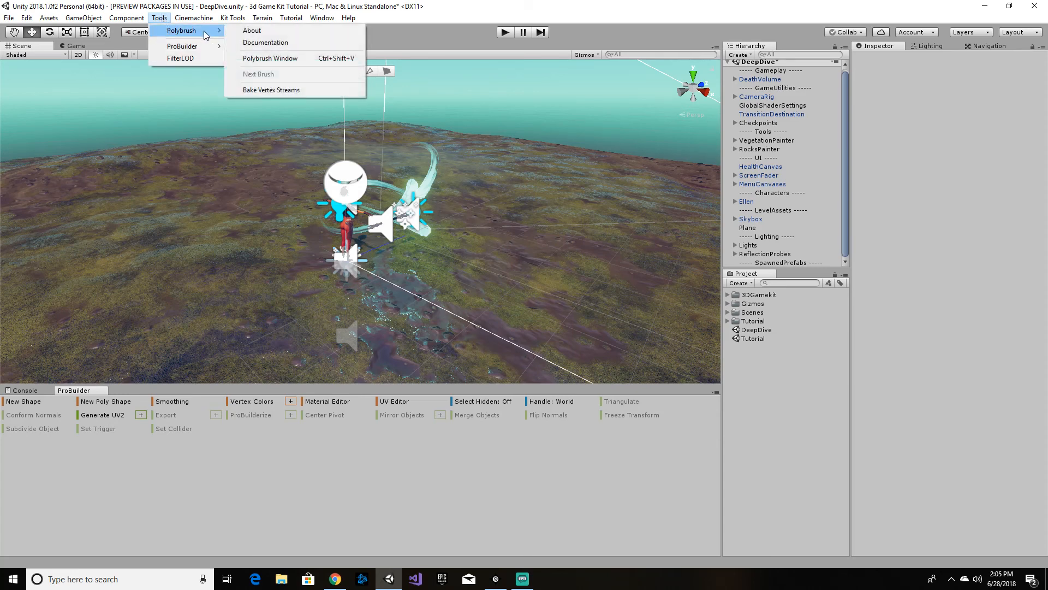
{"action": "left_click", "coordinate": [268, 58]}
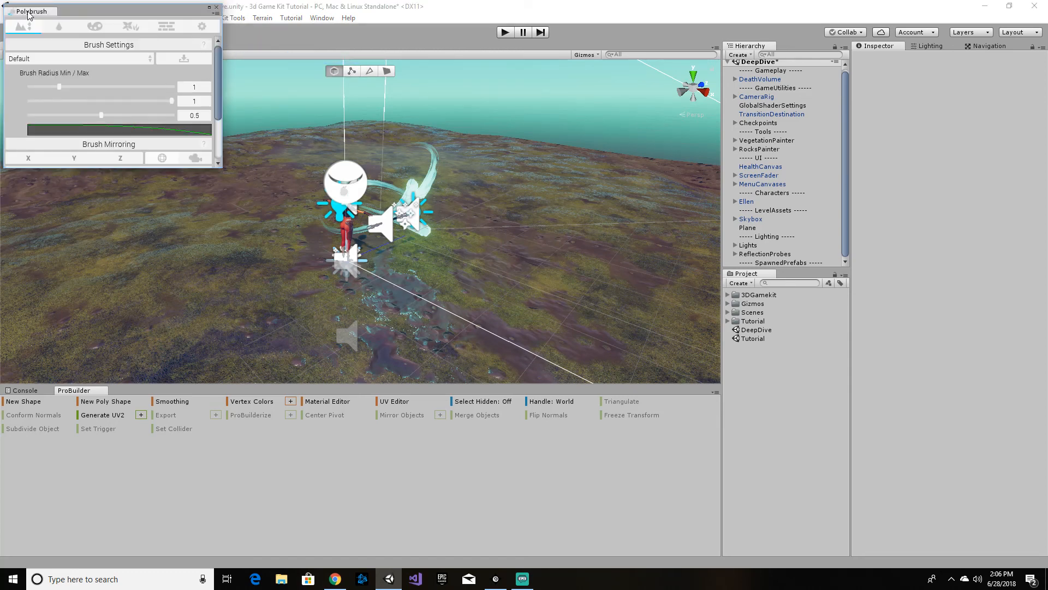
{"action": "left_click_drag", "start_coordinate": [31, 12], "coordinate": [144, 399]}
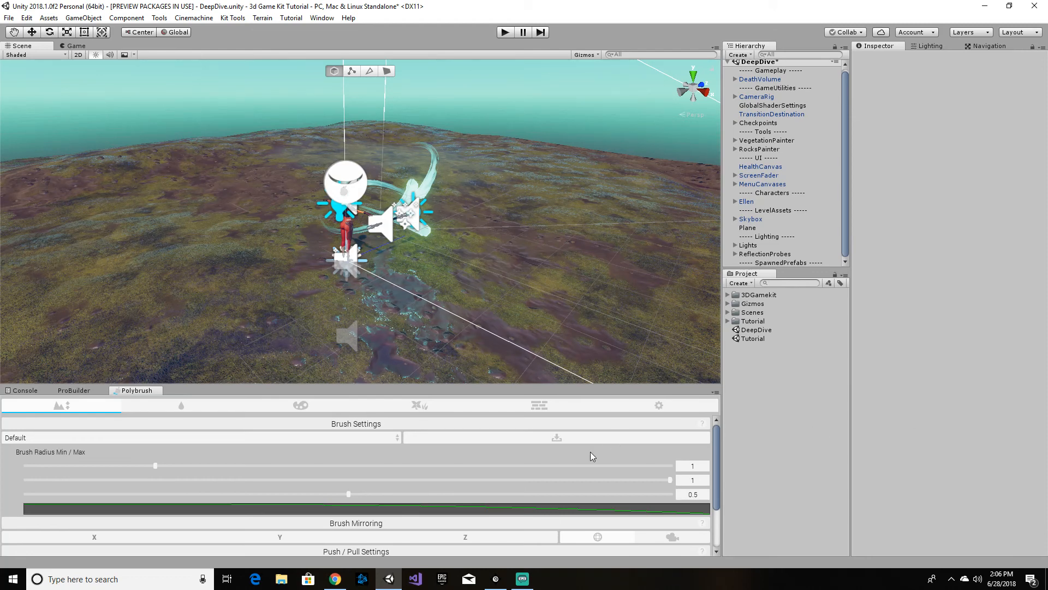
{"action": "scroll", "coordinate": [591, 451], "scroll_direction": "down", "scroll_amount": 3}
{"action": "scroll", "coordinate": [590, 462], "scroll_direction": "up", "scroll_amount": 3}
{"action": "scroll", "coordinate": [589, 462], "scroll_direction": "down", "scroll_amount": 4}
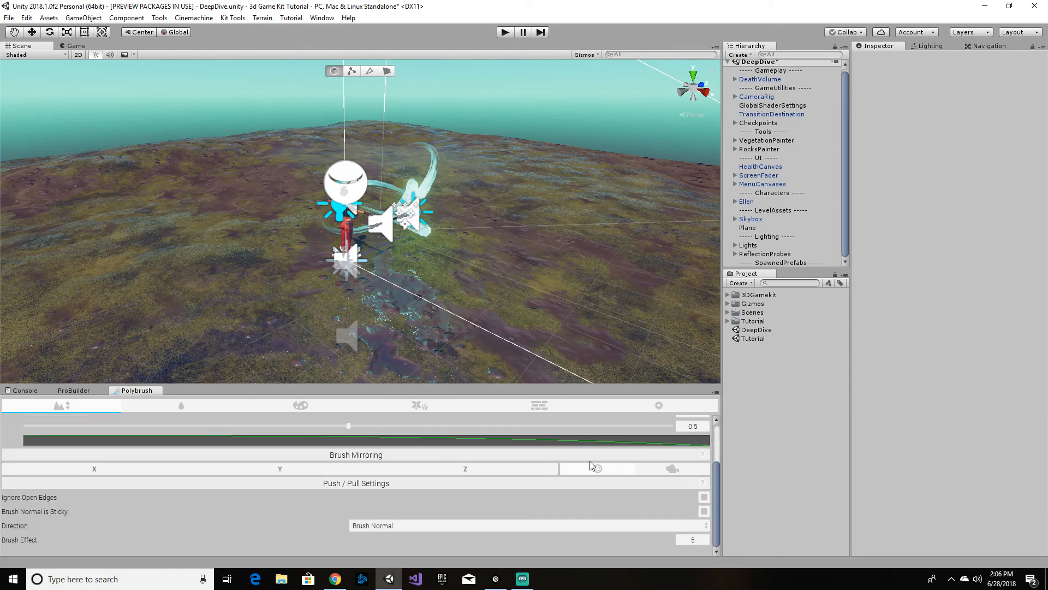
{"action": "scroll", "coordinate": [589, 461], "scroll_direction": "up", "scroll_amount": 4}
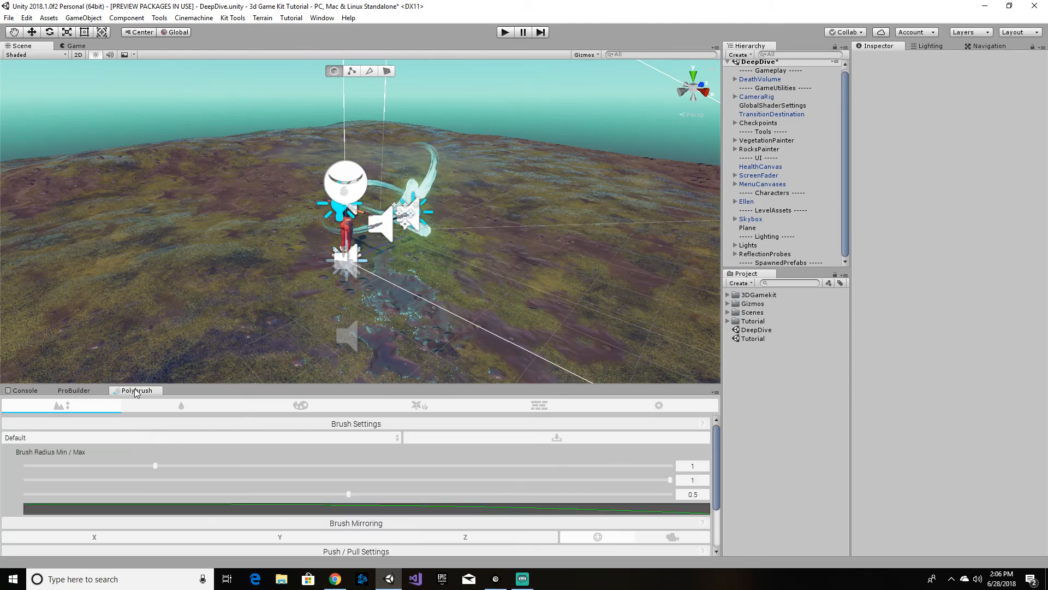
Dock the Polybrush window beside the Inspector and close the Lighting and Navigation windows
{"action": "left_click_drag", "start_coordinate": [138, 394], "coordinate": [964, 98]}
{"action": "left_click_drag", "start_coordinate": [951, 52], "coordinate": [913, 50]}
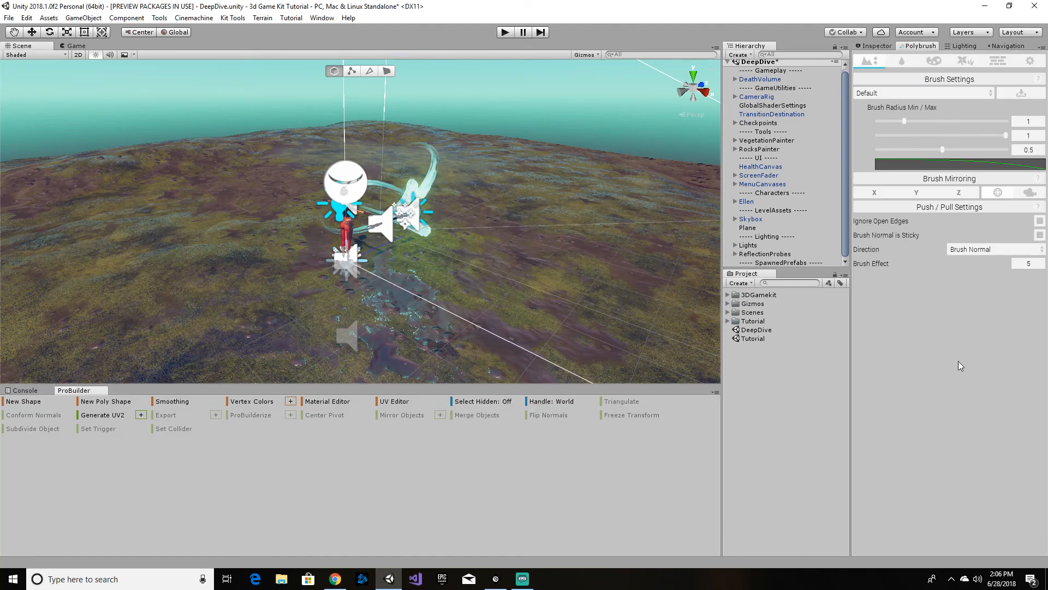
{"action": "right_click", "coordinate": [966, 47]}
{"action": "left_click", "coordinate": [984, 64]}
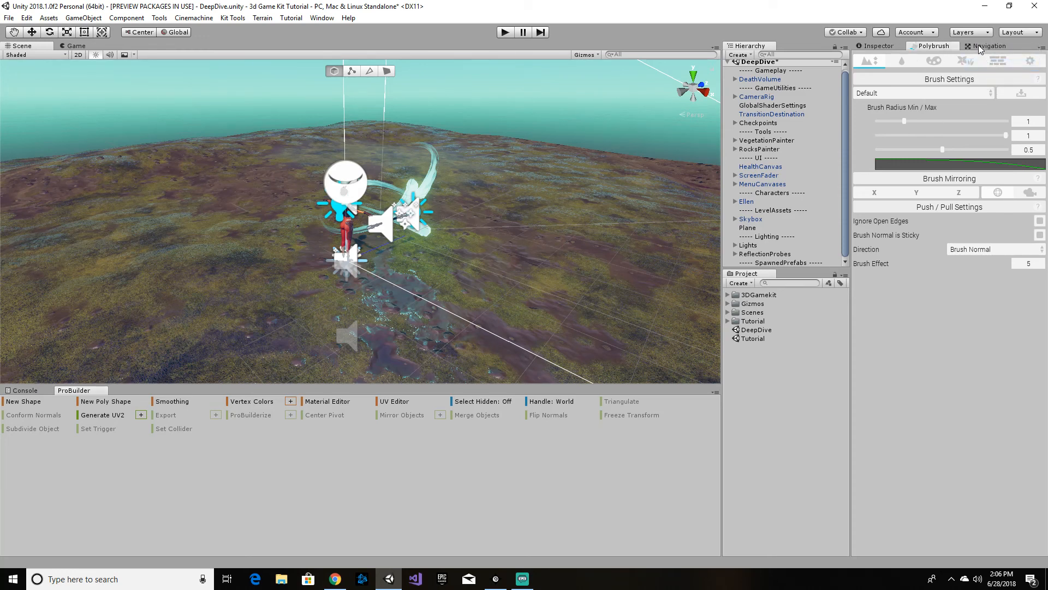
{"action": "right_click", "coordinate": [924, 47]}
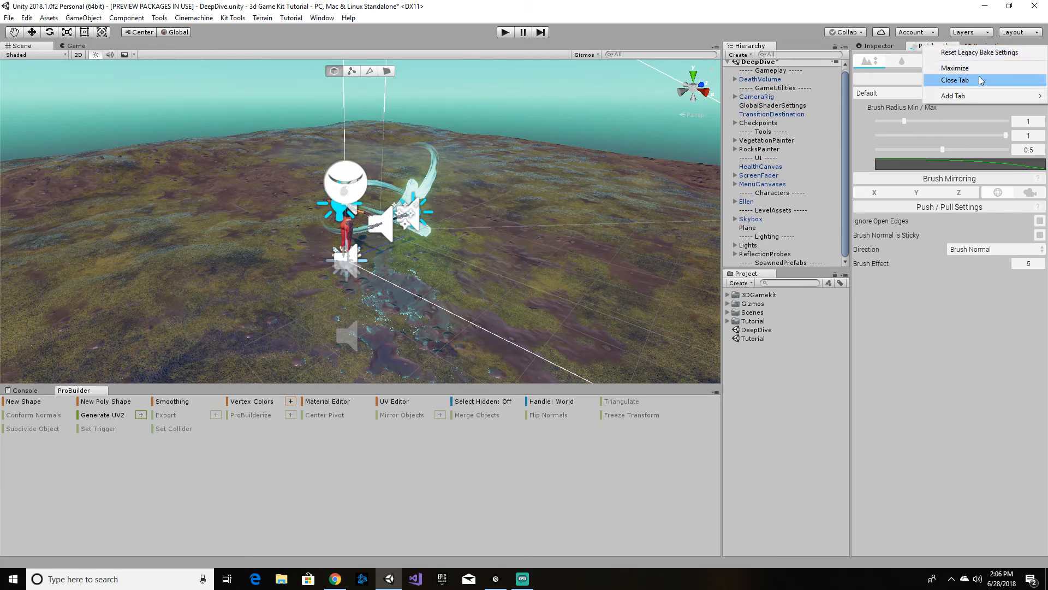
{"action": "left_click", "coordinate": [981, 81]}
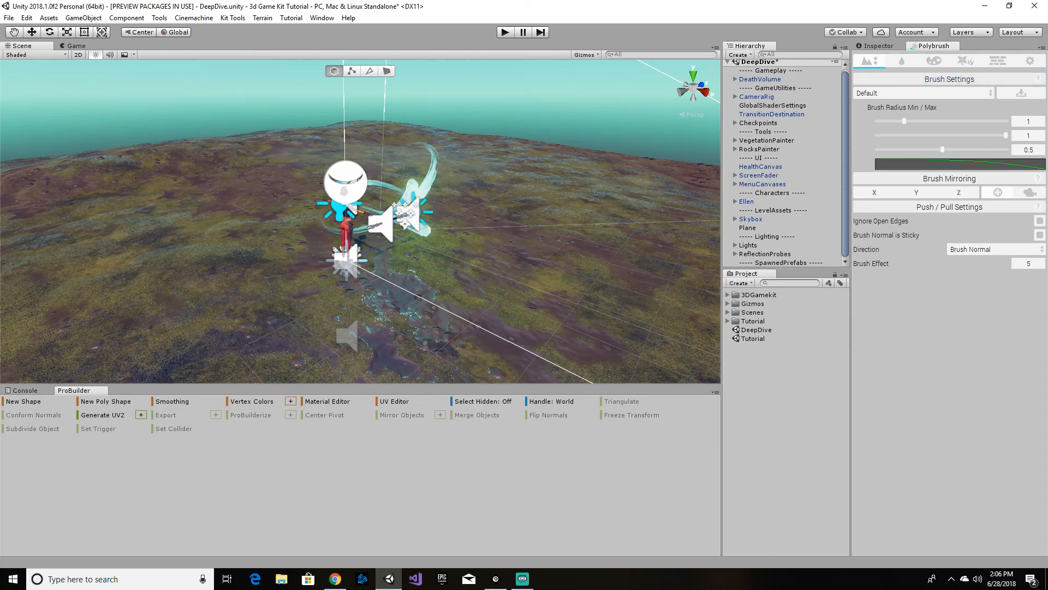
Try to sculpt the Plane with Polybrush's push and pull vertex mode
{"action": "left_click", "coordinate": [751, 229]}
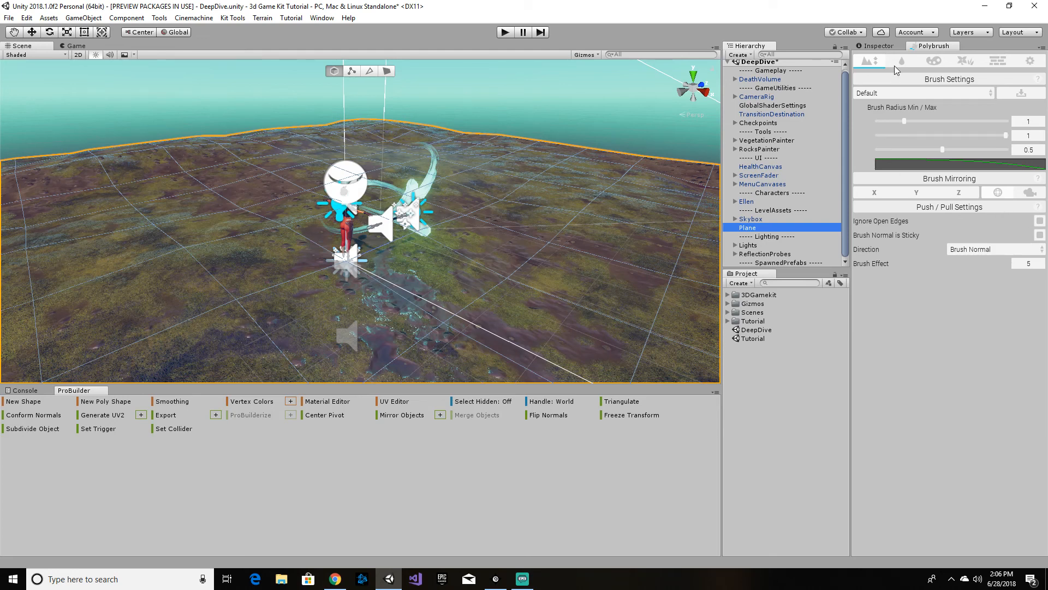
{"action": "left_click", "coordinate": [870, 61]}
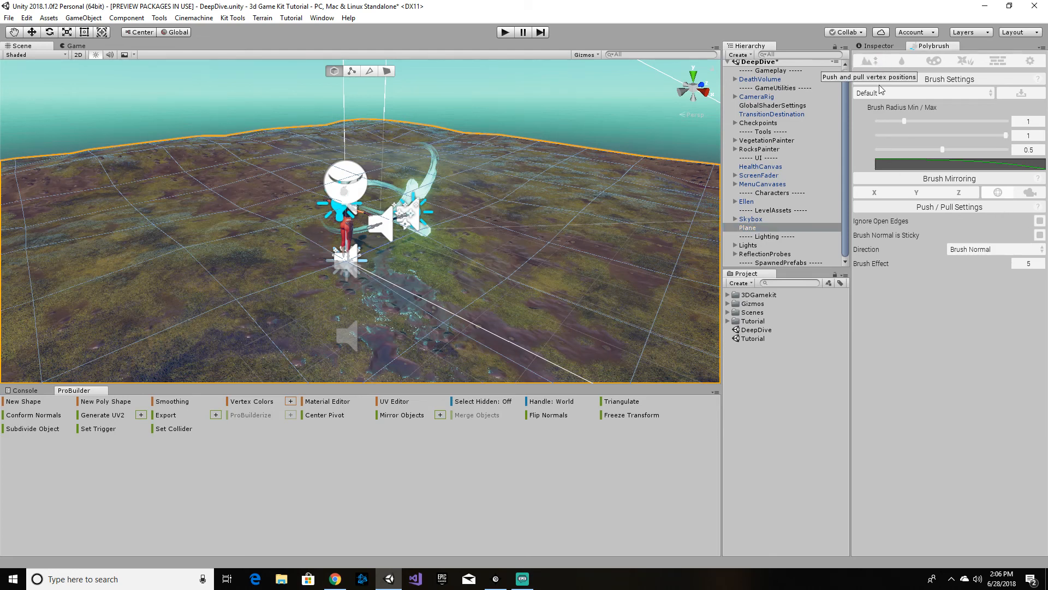
{"action": "left_click", "coordinate": [874, 62]}
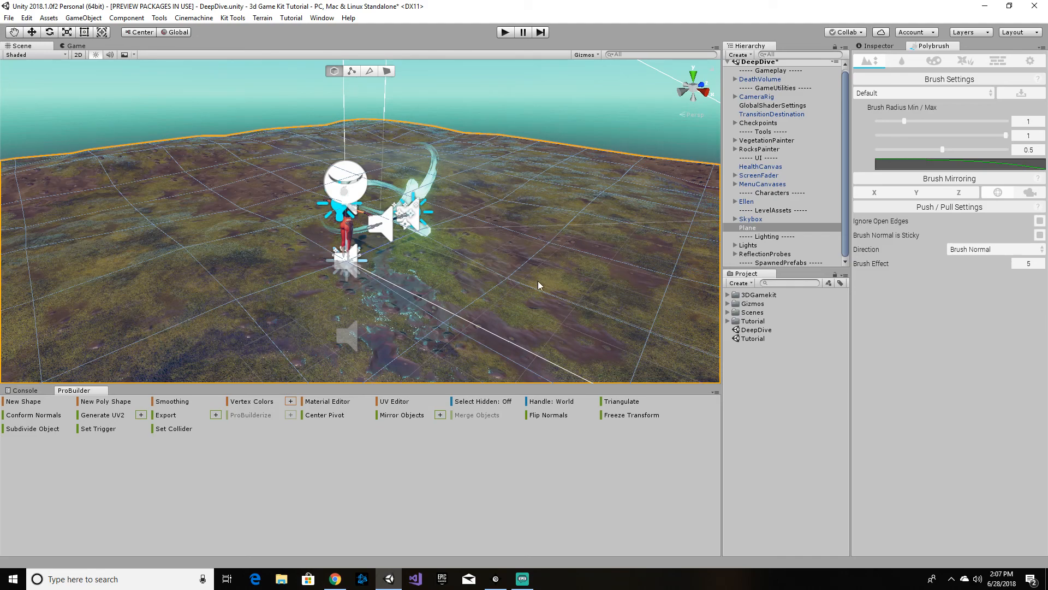
{"action": "left_click", "coordinate": [562, 227]}
{"action": "right_click_drag", "start_coordinate": [562, 227], "coordinate": [592, 255]}
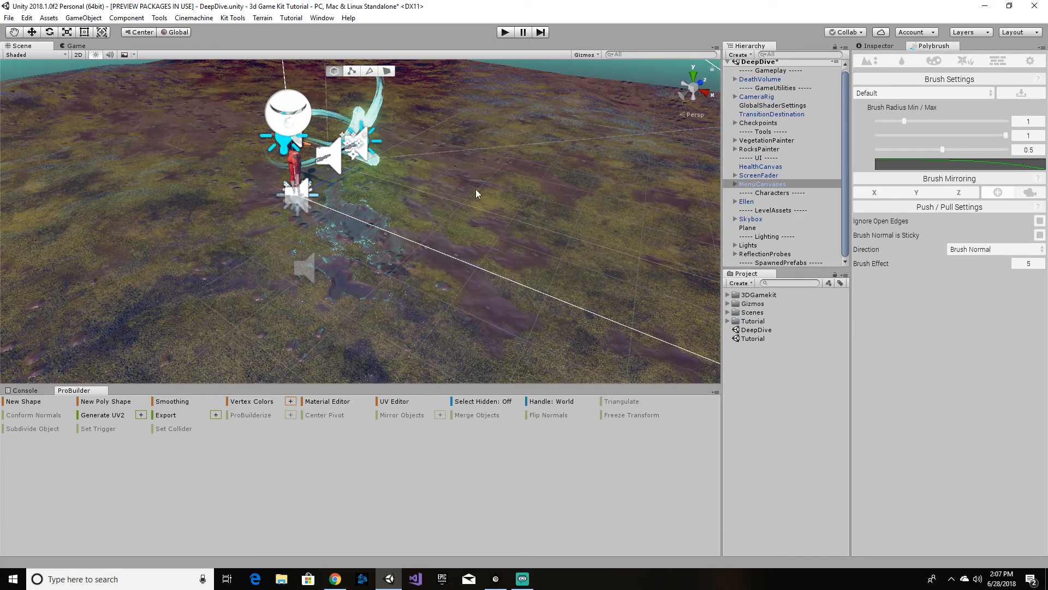
{"action": "left_click", "coordinate": [870, 60]}
{"action": "left_click_drag", "start_coordinate": [530, 175], "coordinate": [512, 231]}
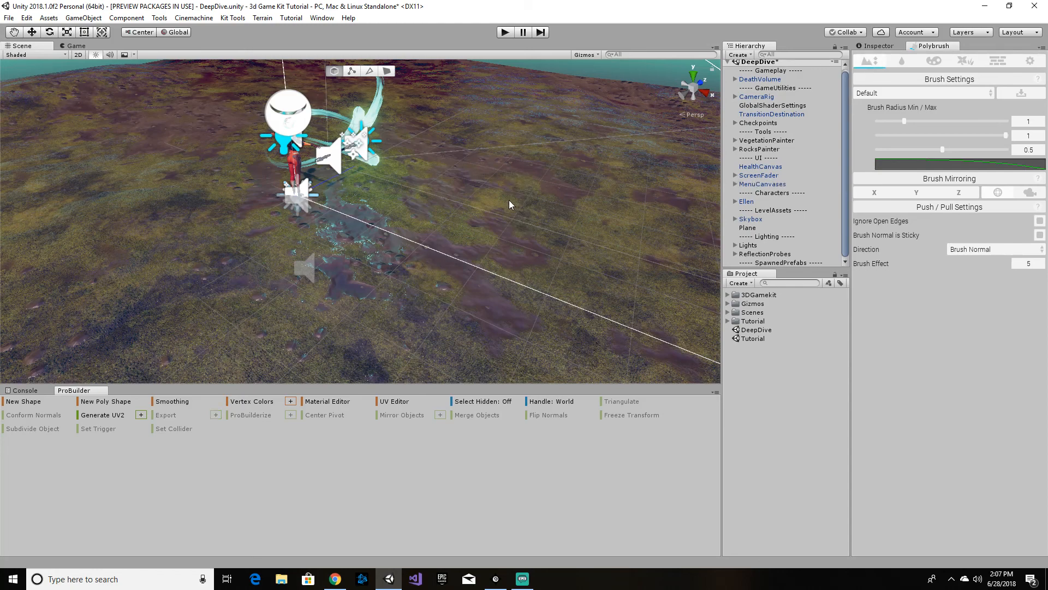
{"action": "scroll", "coordinate": [508, 200], "scroll_direction": "up", "scroll_amount": 6}
{"action": "scroll", "coordinate": [508, 200], "scroll_direction": "down", "scroll_amount": 10}
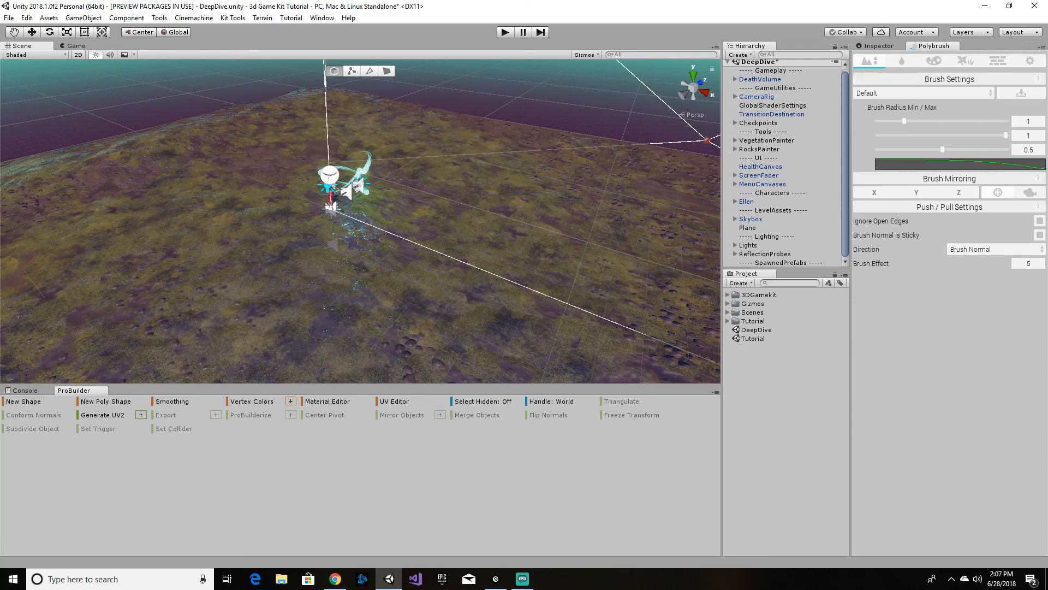
{"action": "left_click", "coordinate": [440, 229]}
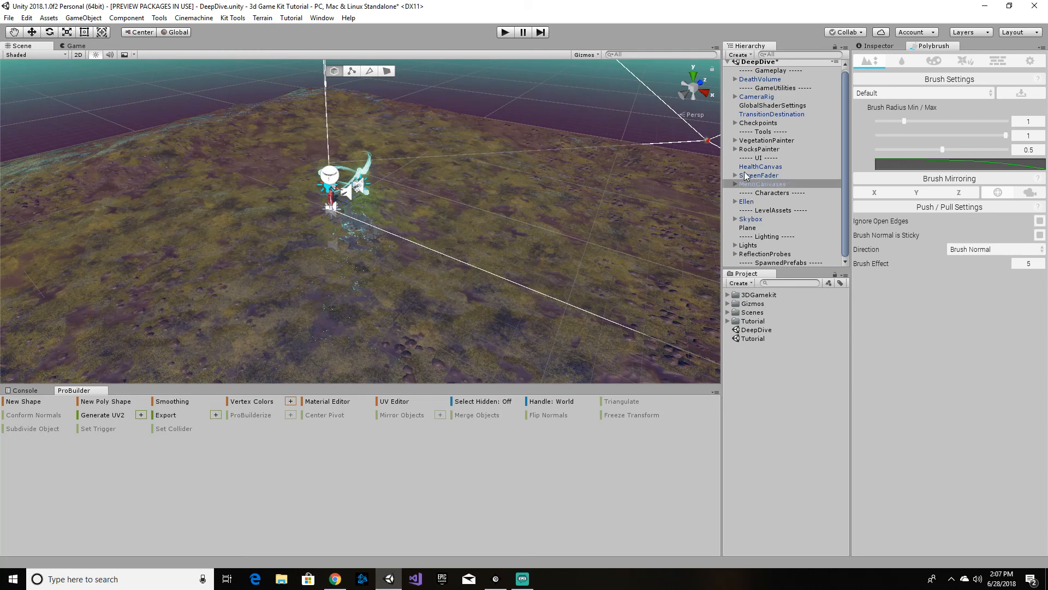
Reselect the Plane, activate the vertex push and pull brush, and sculpt uneven terrain across the area beside Ellen
{"action": "left_click", "coordinate": [759, 229]}
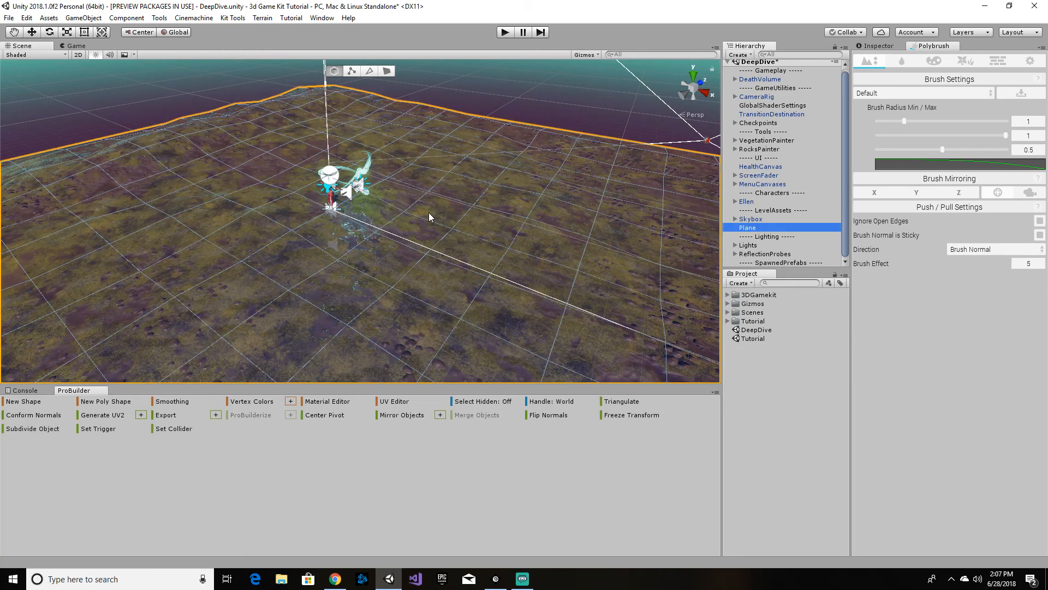
{"action": "left_click", "coordinate": [870, 62]}
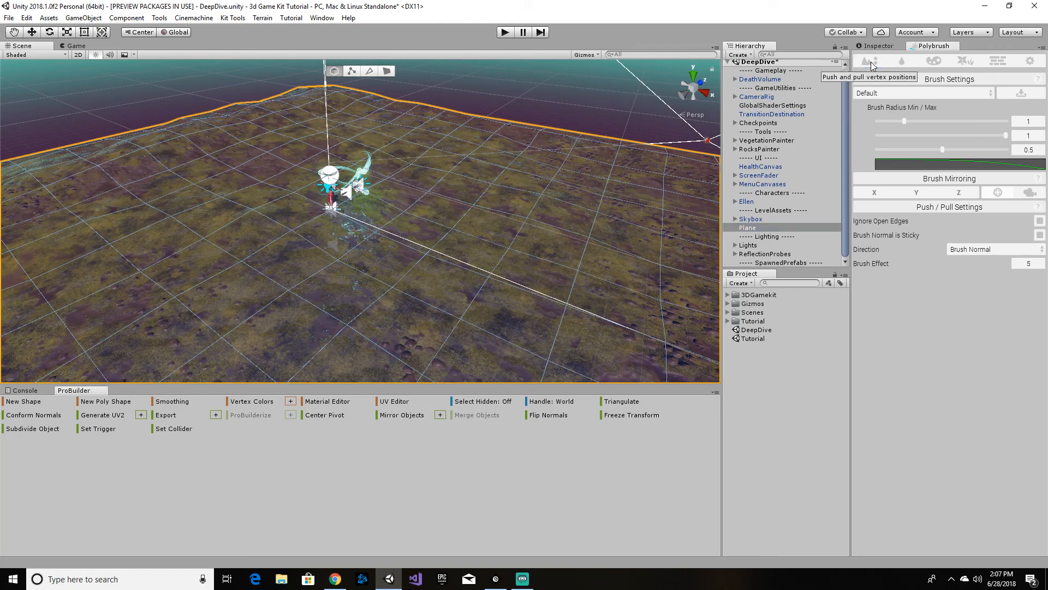
{"action": "left_click", "coordinate": [475, 264]}
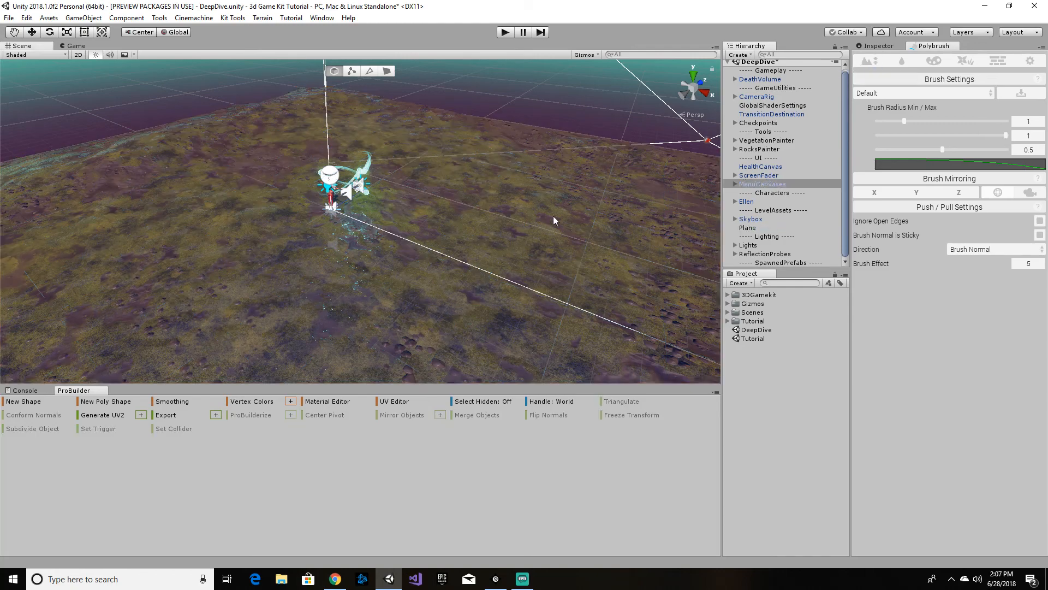
{"action": "left_click", "coordinate": [752, 228]}
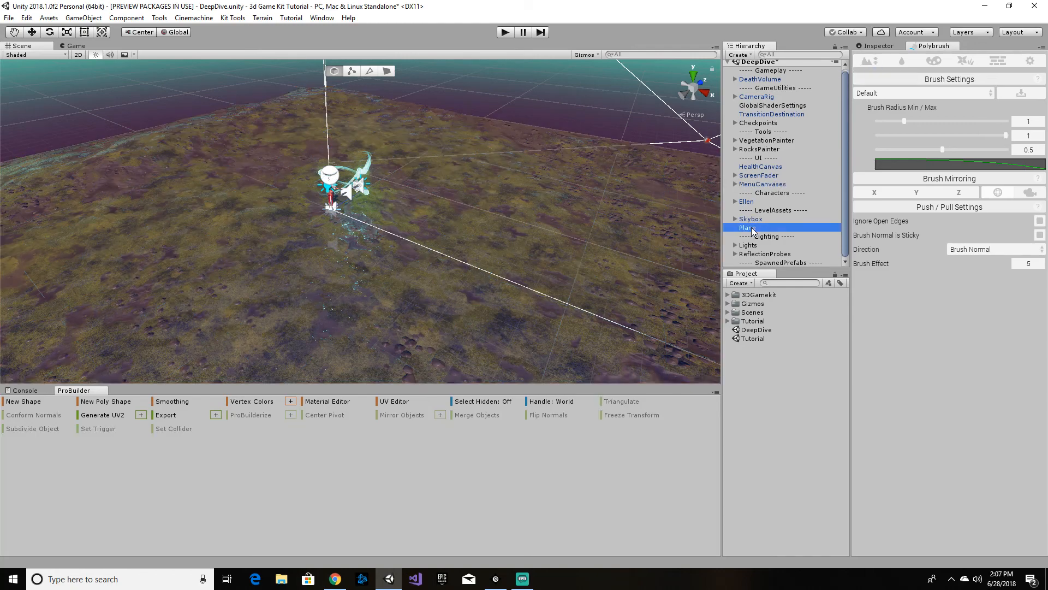
{"action": "left_click", "coordinate": [258, 298]}
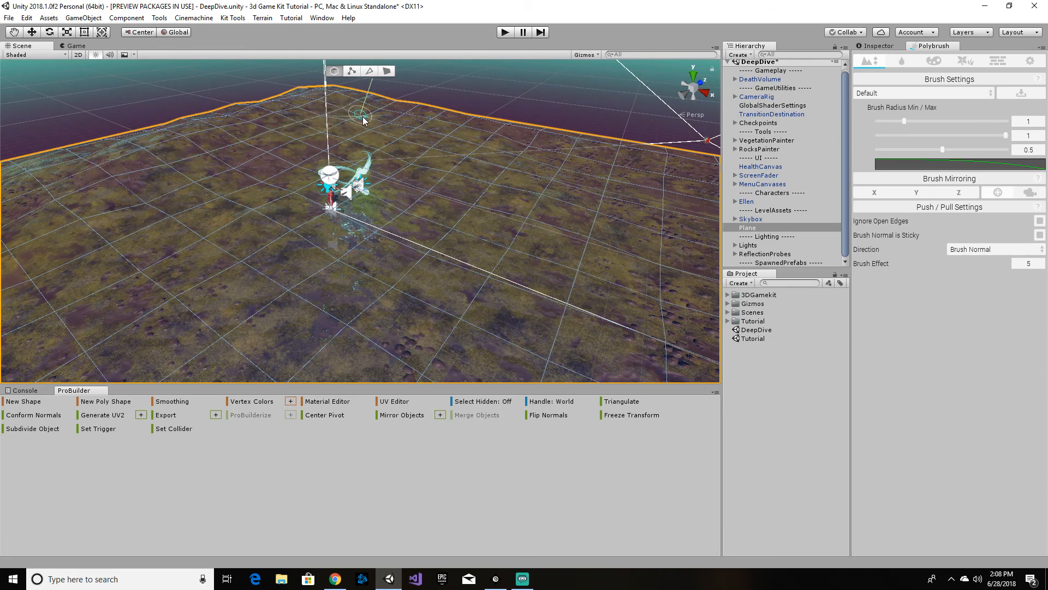
{"action": "mouse_move", "coordinate": [518, 158]}
{"action": "left_mouse_down"}
{"action": "mouse_move", "coordinate": [613, 163]}
{"action": "mouse_move", "coordinate": [670, 236]}
{"action": "left_mouse_up"}
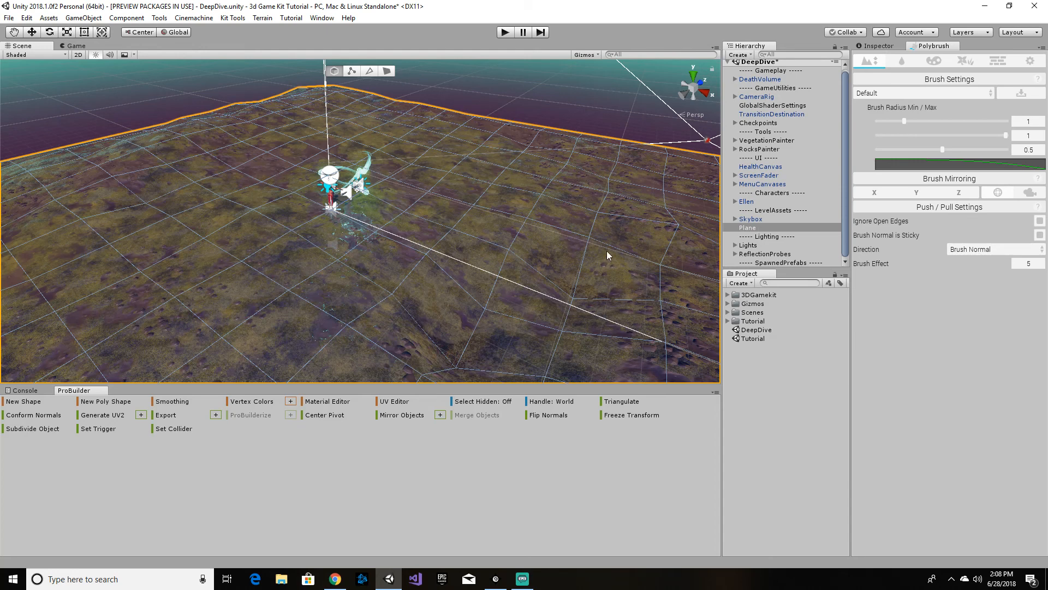
{"action": "left_click_drag", "start_coordinate": [540, 235], "coordinate": [562, 234]}
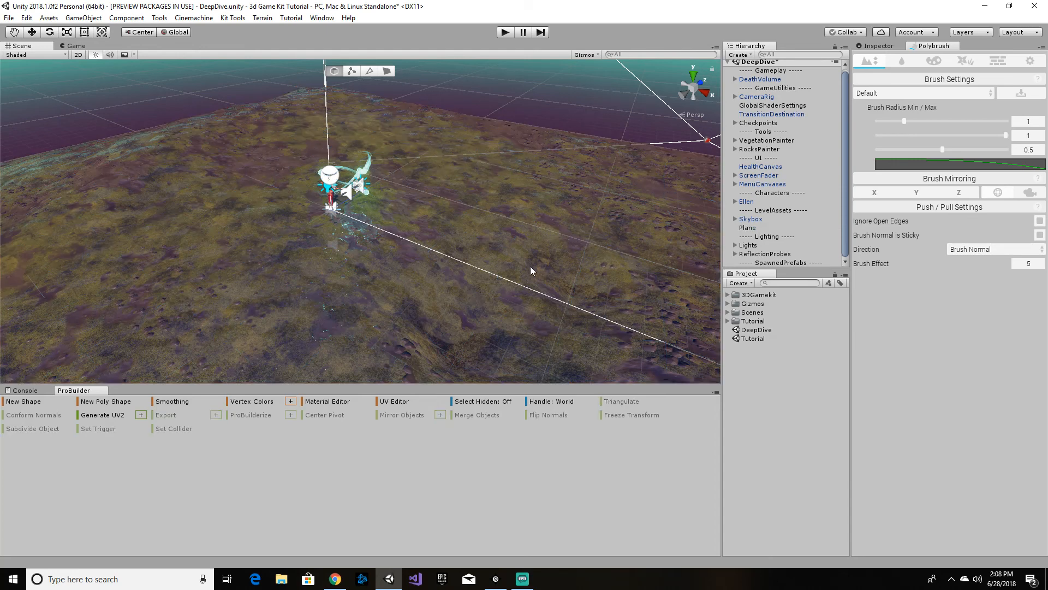
Push the Plane's vertices down with the Polybrush brush to carve a pit near Ellen
{"action": "left_click", "coordinate": [751, 227]}
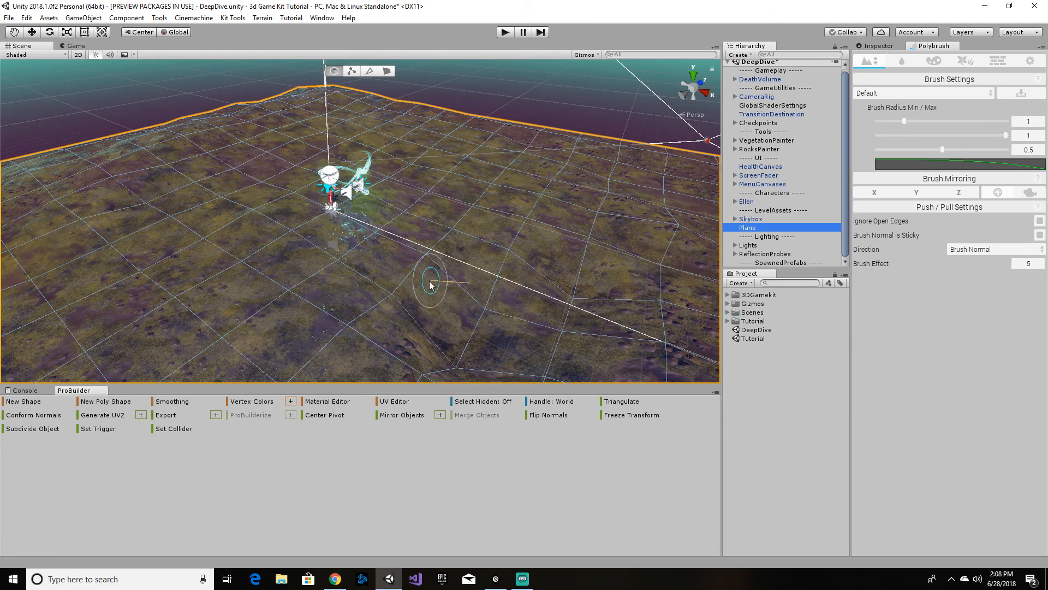
{"action": "mouse_move", "coordinate": [431, 285]}
{"action": "left_mouse_down"}
{"action": "mouse_move", "coordinate": [393, 293]}
{"action": "mouse_move", "coordinate": [392, 341]}
{"action": "mouse_move", "coordinate": [451, 369]}
{"action": "left_mouse_up"}
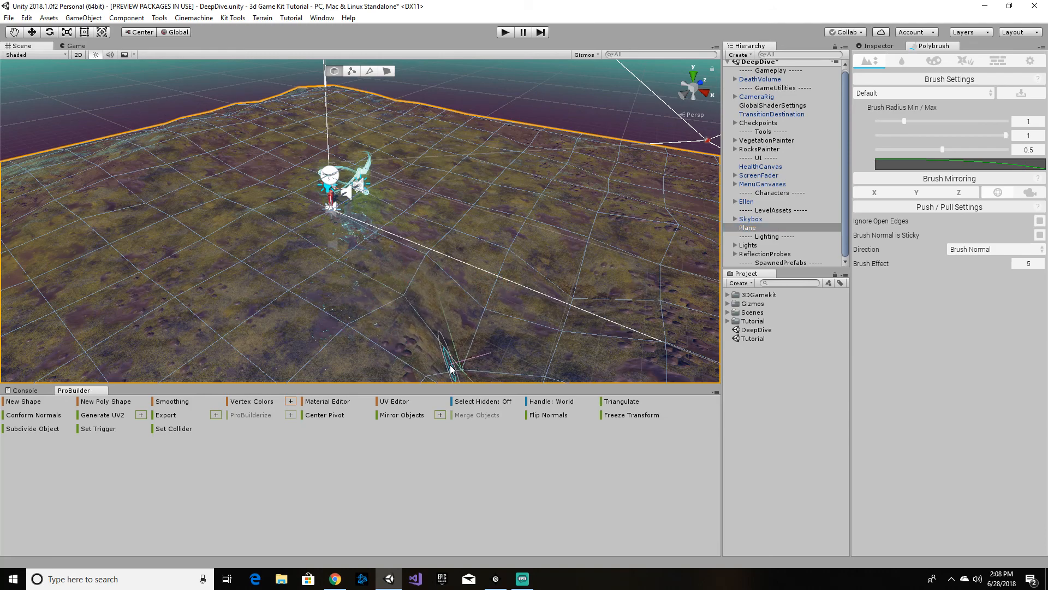
{"action": "scroll", "coordinate": [434, 349], "scroll_direction": "down", "scroll_amount": 5}
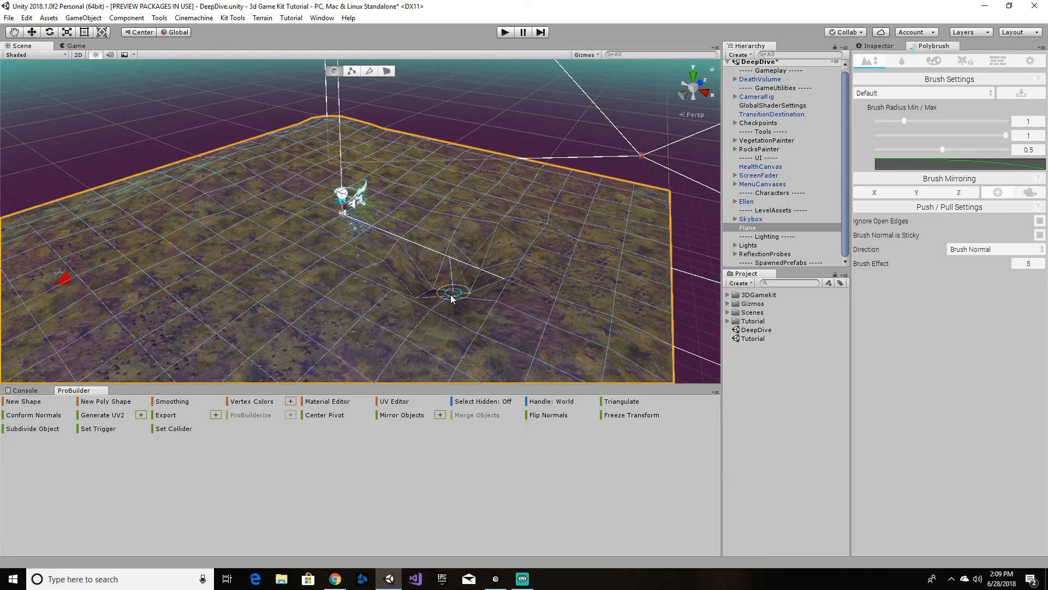
{"action": "mouse_move", "coordinate": [431, 302]}
{"action": "left_mouse_down", "text": "ctrl"}
{"action": "mouse_move", "coordinate": [472, 289]}
{"action": "mouse_move", "coordinate": [436, 299]}
{"action": "mouse_move", "coordinate": [463, 257]}
{"action": "mouse_move", "coordinate": [456, 244]}
{"action": "mouse_move", "coordinate": [447, 241]}
{"action": "mouse_move", "coordinate": [450, 256]}
{"action": "mouse_move", "coordinate": [436, 266]}
{"action": "left_mouse_up", "text": "ctrl"}
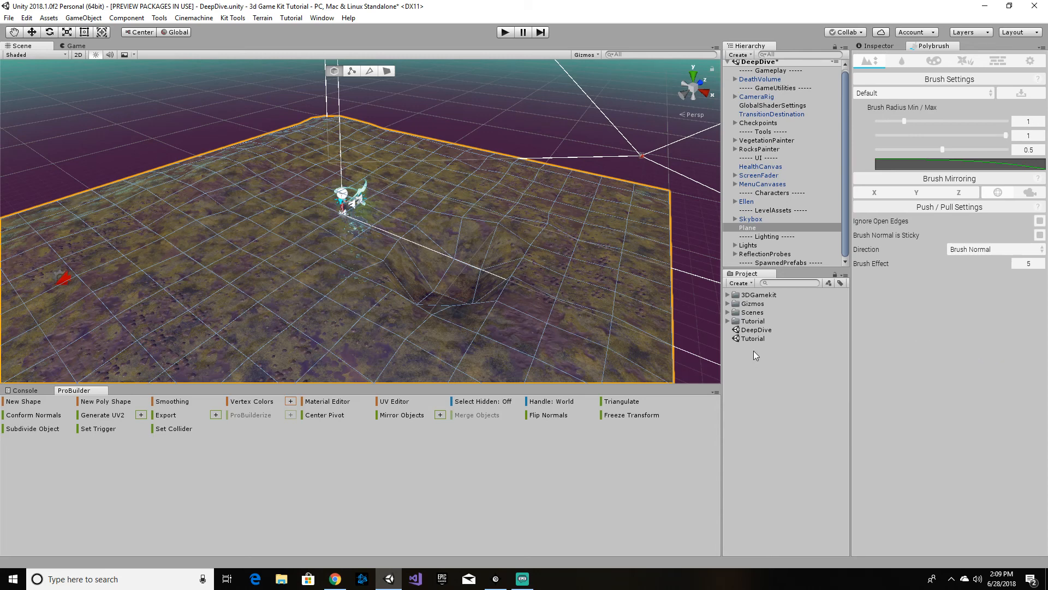
Add the Acid prefab from 3DGamekit > Prefabs > Interactables to the scene hierarchy under the LevelAssets heading
{"action": "left_click", "coordinate": [727, 295]}
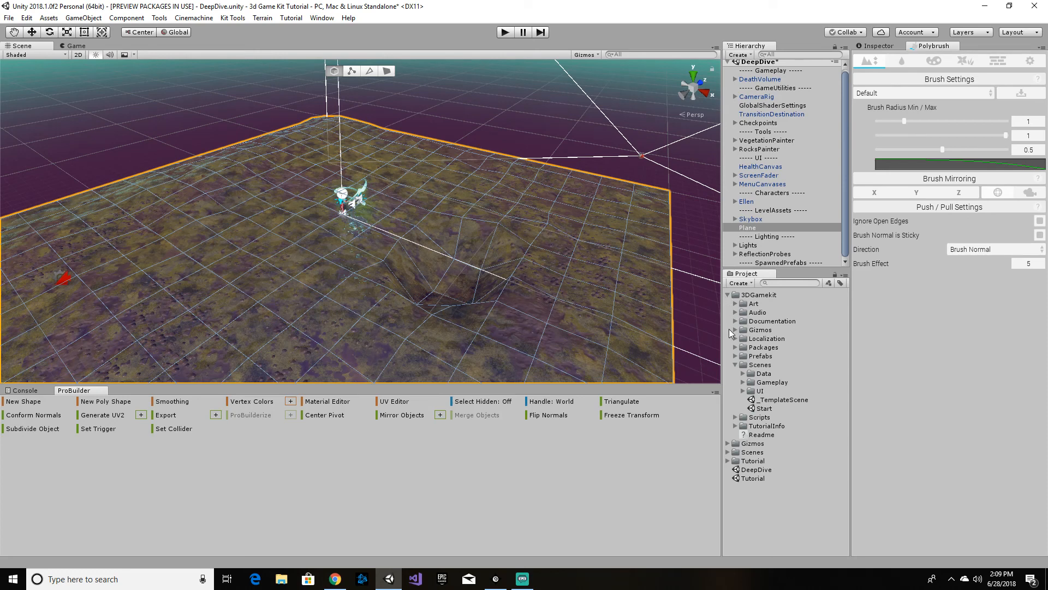
{"action": "left_click", "coordinate": [735, 356]}
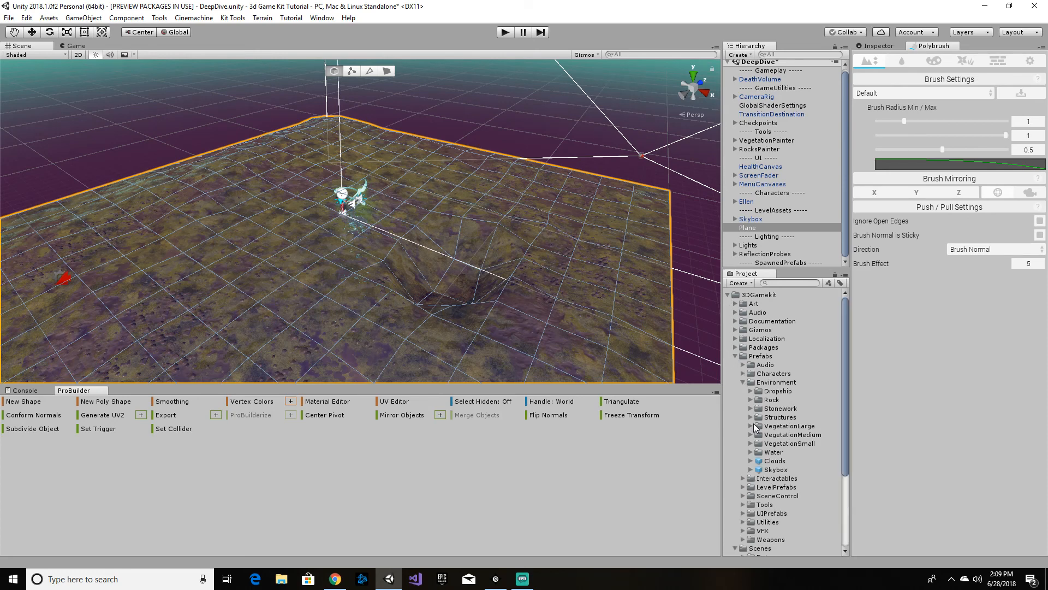
{"action": "left_click", "coordinate": [743, 383]}
{"action": "left_click", "coordinate": [742, 391]}
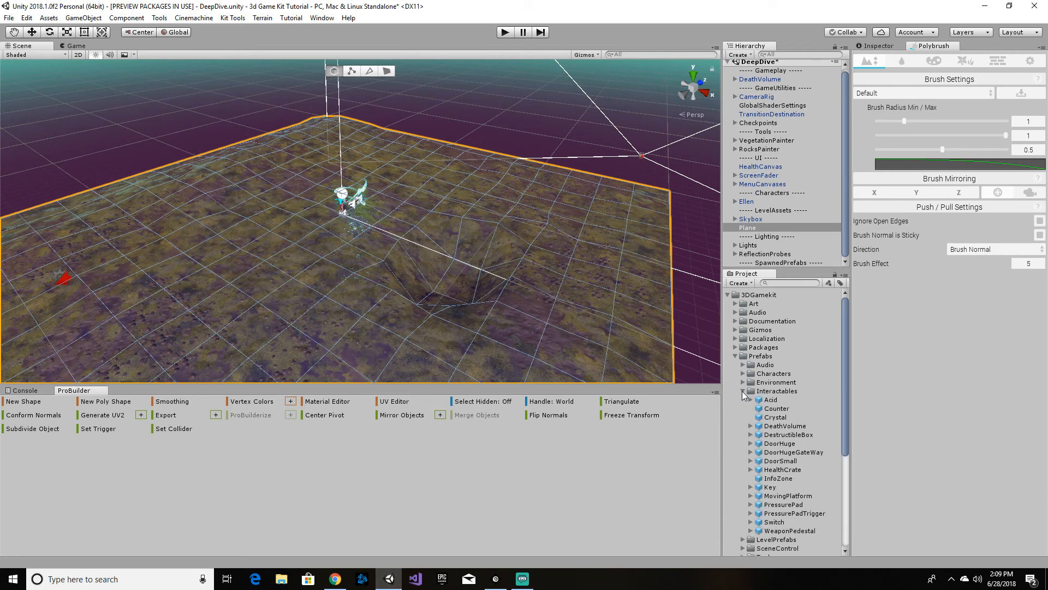
{"action": "left_click", "coordinate": [776, 400]}
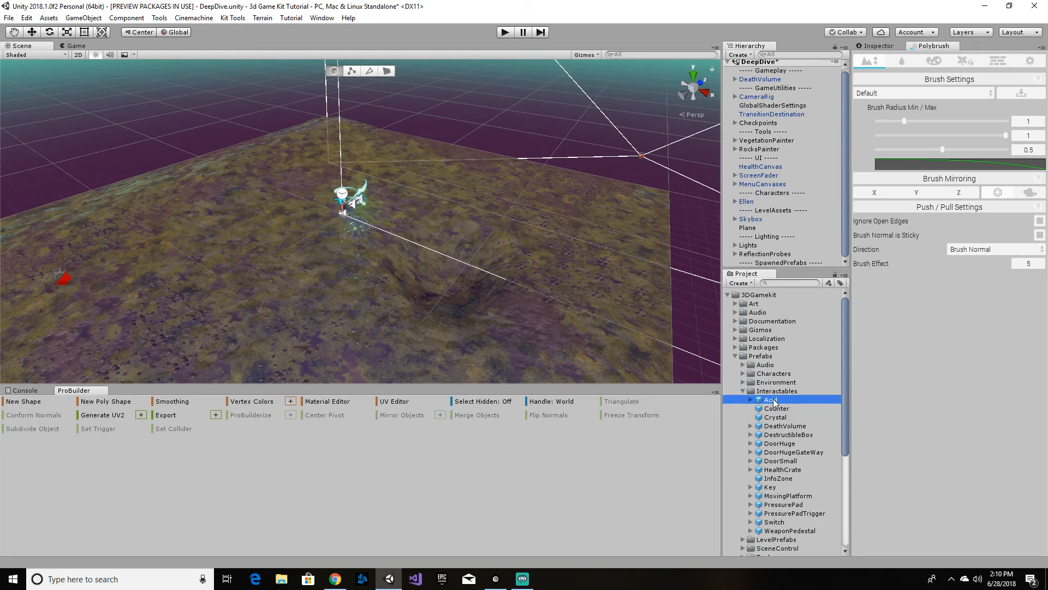
{"action": "left_click_drag", "start_coordinate": [774, 403], "coordinate": [812, 245]}
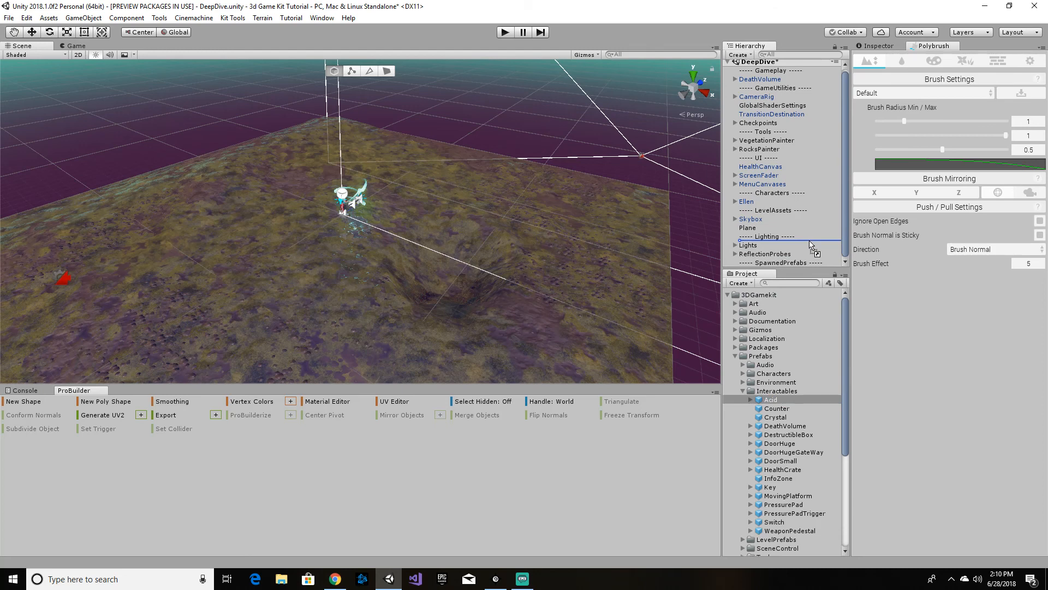
{"action": "left_click_drag", "start_coordinate": [812, 245], "coordinate": [802, 213]}
{"action": "mouse_move", "coordinate": [802, 214]}
{"action": "left_mouse_down"}
{"action": "mouse_move", "coordinate": [778, 61]}
{"action": "mouse_move", "coordinate": [778, 217]}
{"action": "left_mouse_up"}
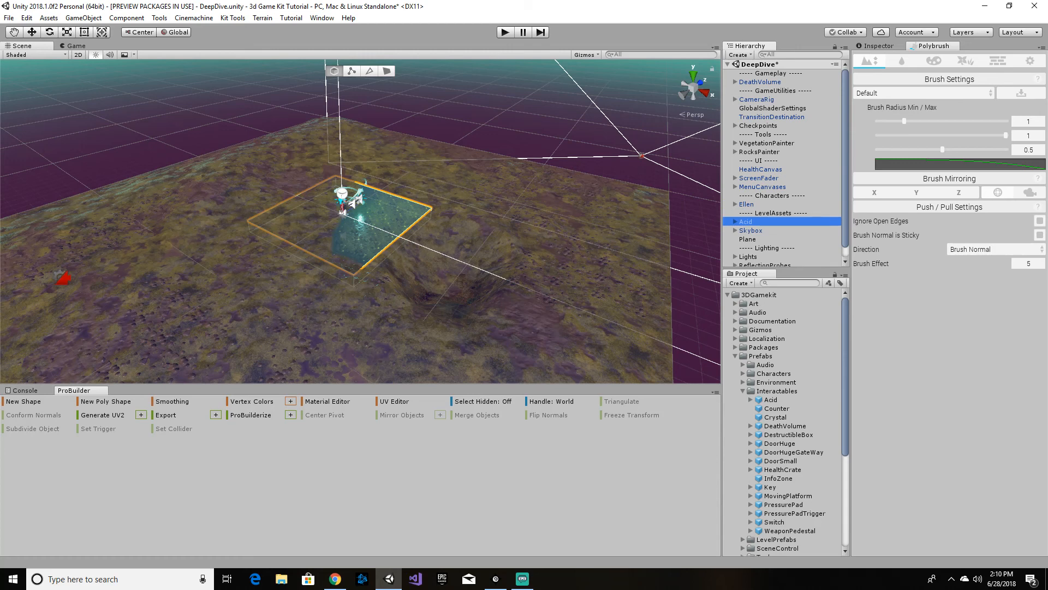
Scale the Acid pool down slightly, then move it away from Ellen and lower it into the carved pit
{"action": "left_click", "coordinate": [67, 32]}
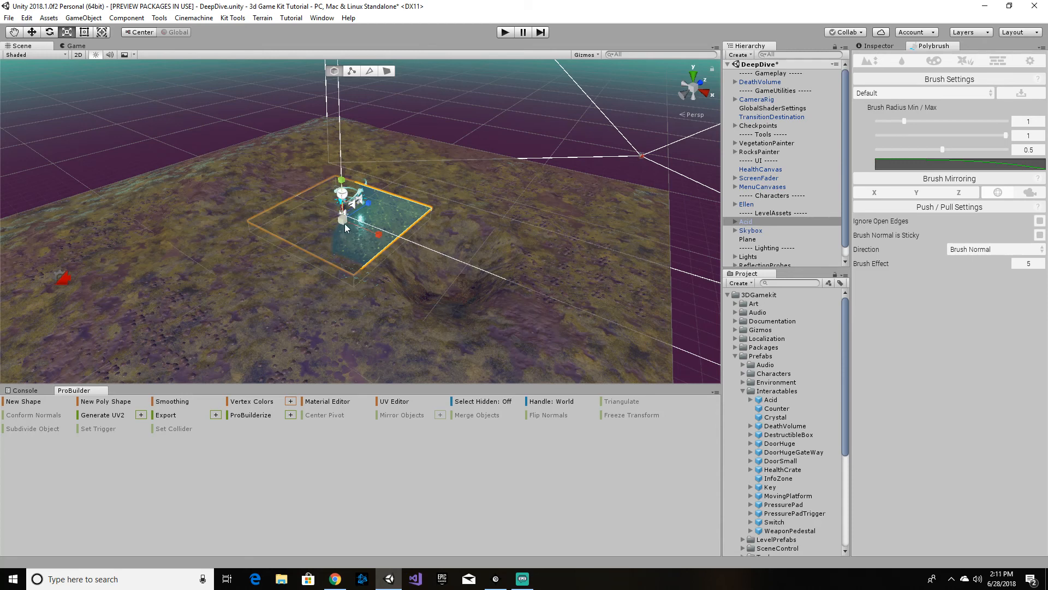
{"action": "mouse_move", "coordinate": [344, 225]}
{"action": "left_mouse_down"}
{"action": "mouse_move", "coordinate": [329, 225]}
{"action": "mouse_move", "coordinate": [339, 224]}
{"action": "left_mouse_up"}
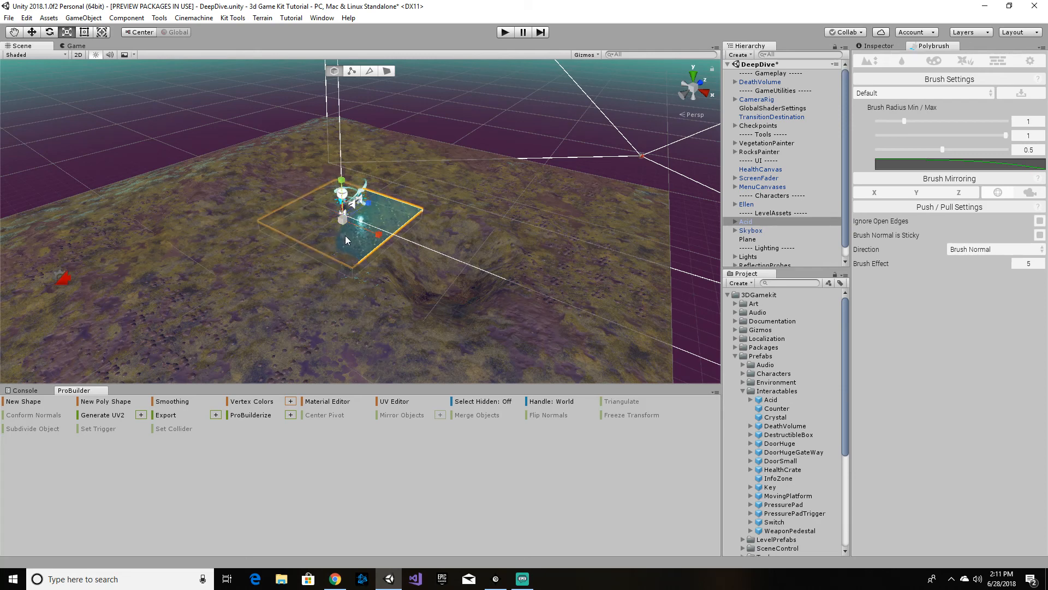
{"action": "left_click", "coordinate": [32, 32]}
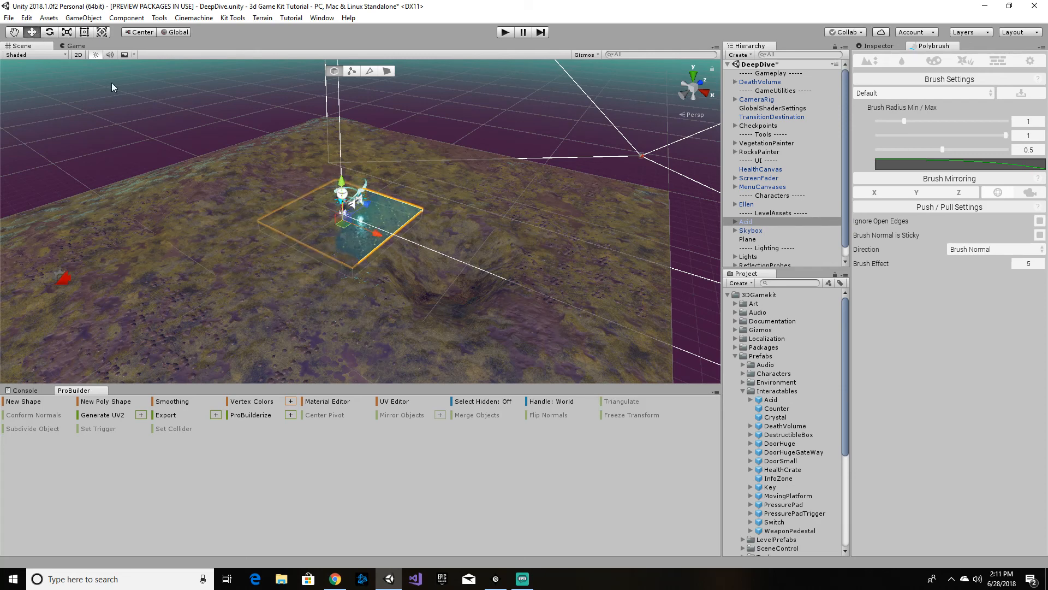
{"action": "left_click_drag", "start_coordinate": [371, 230], "coordinate": [454, 270]}
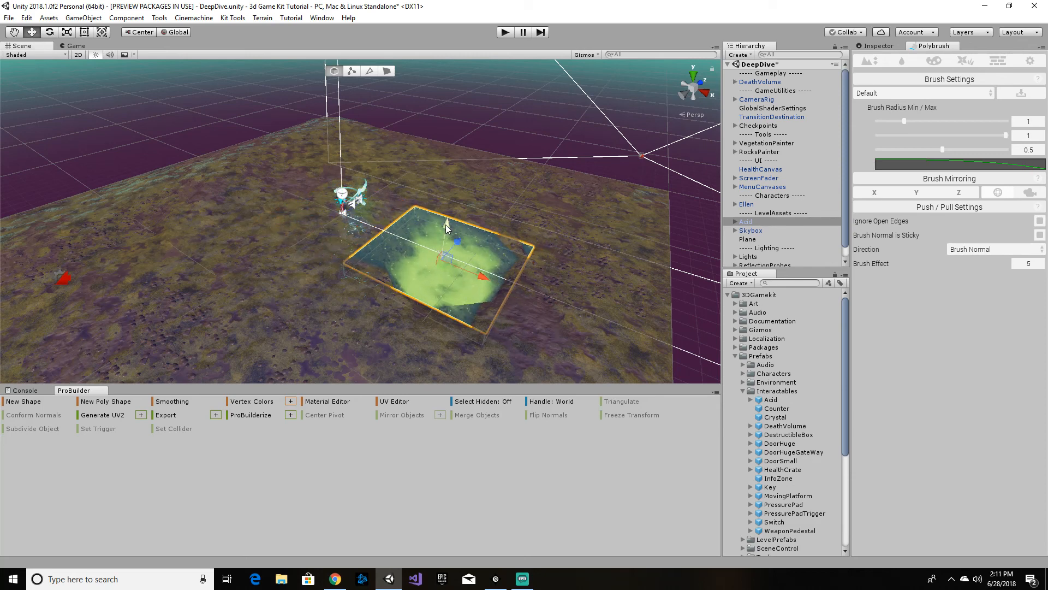
{"action": "left_click_drag", "start_coordinate": [445, 228], "coordinate": [445, 230]}
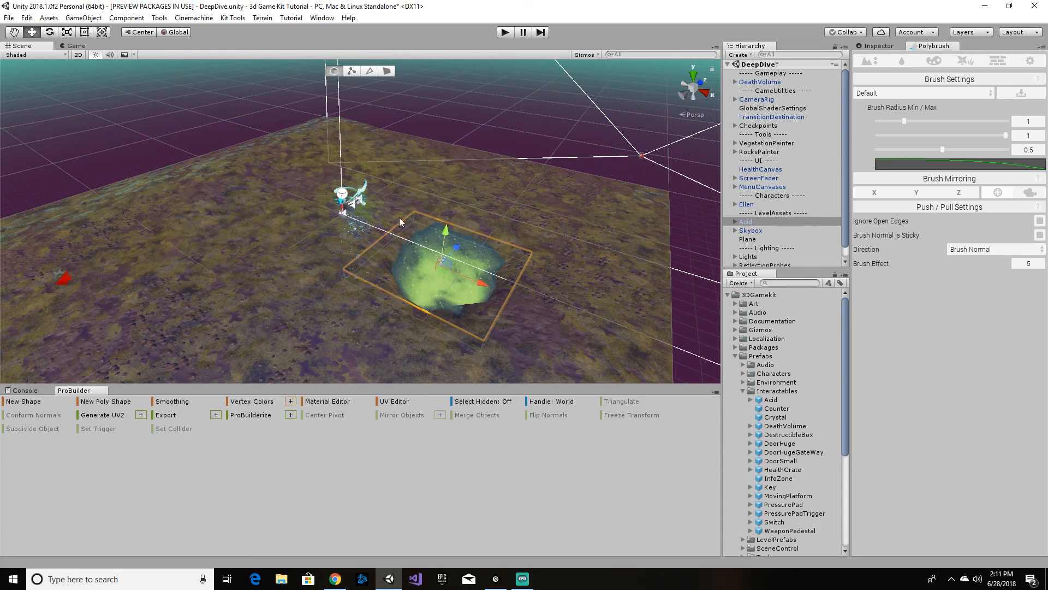
Scale the Acid pool uniformly to slightly larger so it fills the carved pit near Ellen
{"action": "left_click", "coordinate": [67, 31]}
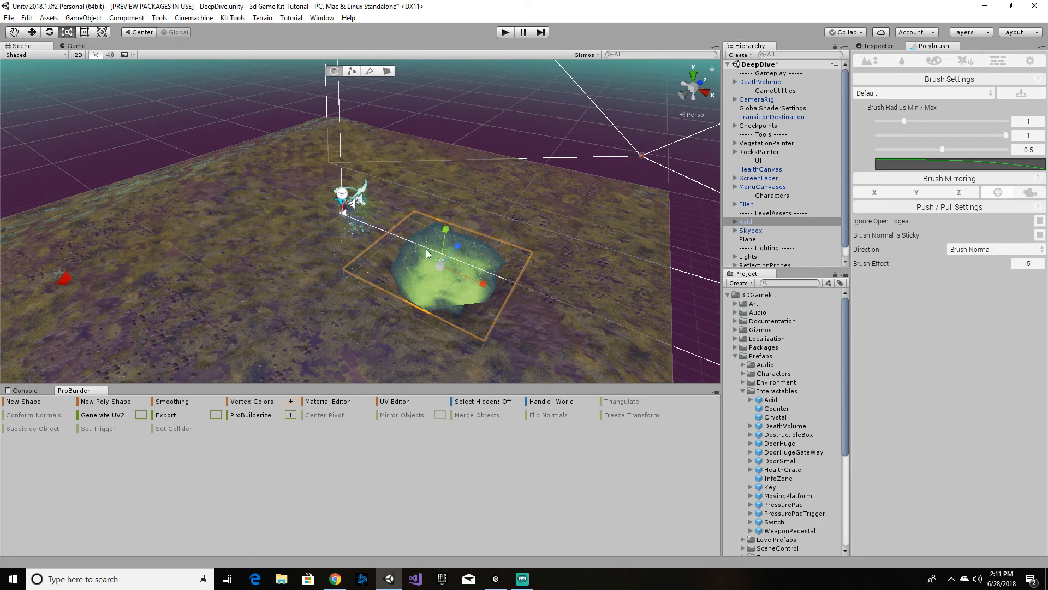
{"action": "left_click", "coordinate": [440, 265]}
{"action": "left_click_drag", "start_coordinate": [440, 266], "coordinate": [439, 266]}
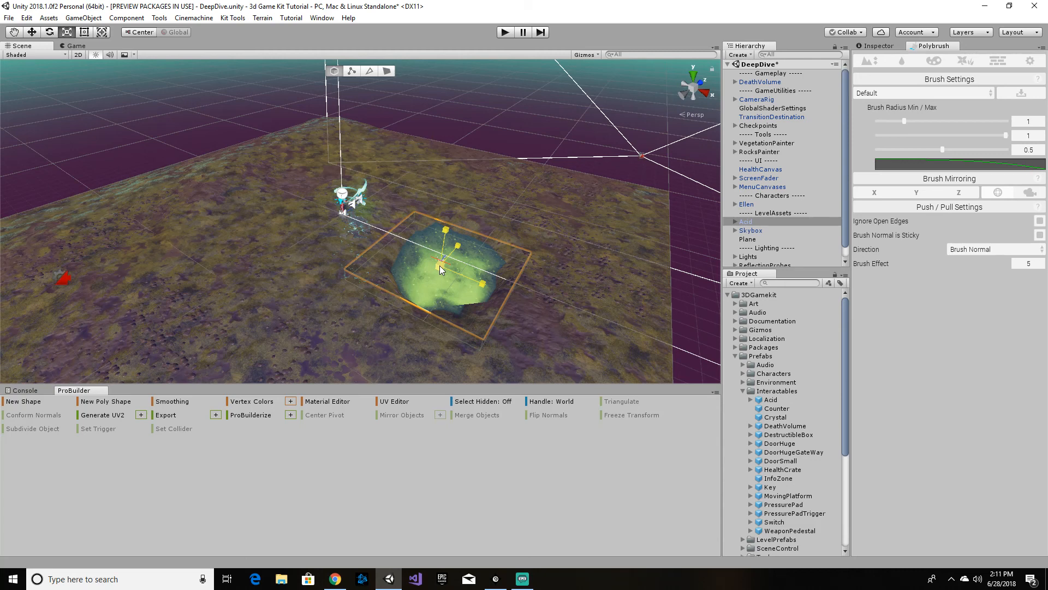
{"action": "mouse_move", "coordinate": [440, 265]}
{"action": "left_mouse_down"}
{"action": "mouse_move", "coordinate": [430, 266]}
{"action": "mouse_move", "coordinate": [441, 265]}
{"action": "left_mouse_up"}
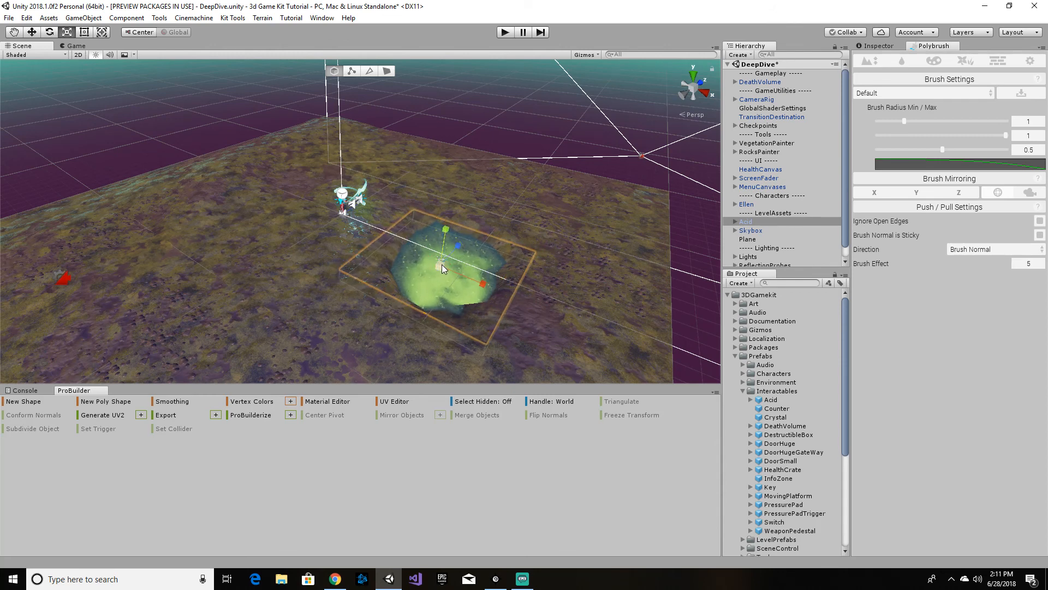
{"action": "left_click", "coordinate": [585, 225]}
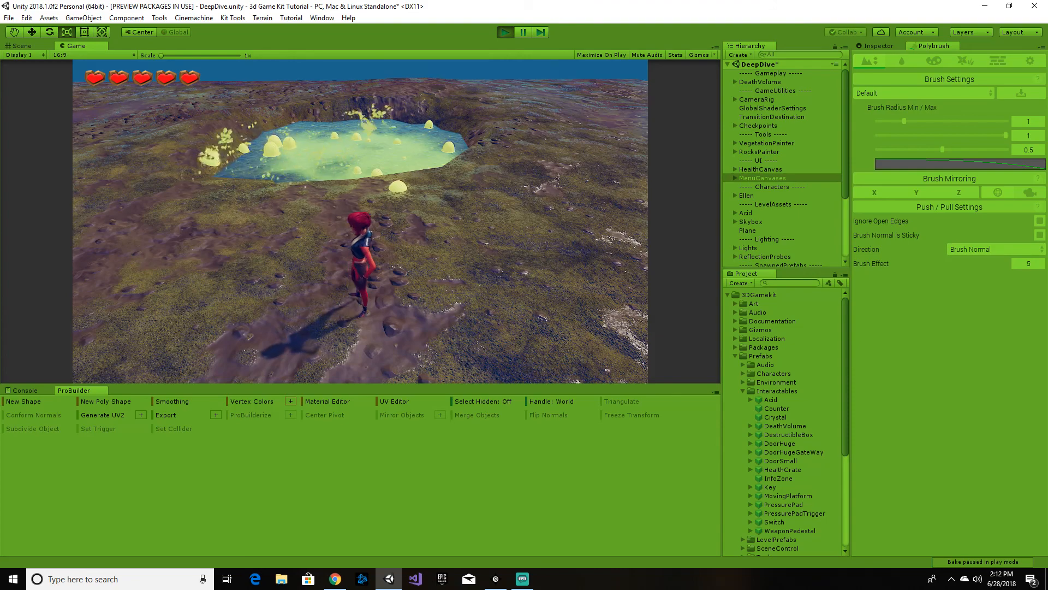
Playtest the level by walking Ellen to the edge of the acid pool, then exit play mode
{"action": "key", "text": "w"}
{"action": "key", "text": "w"}
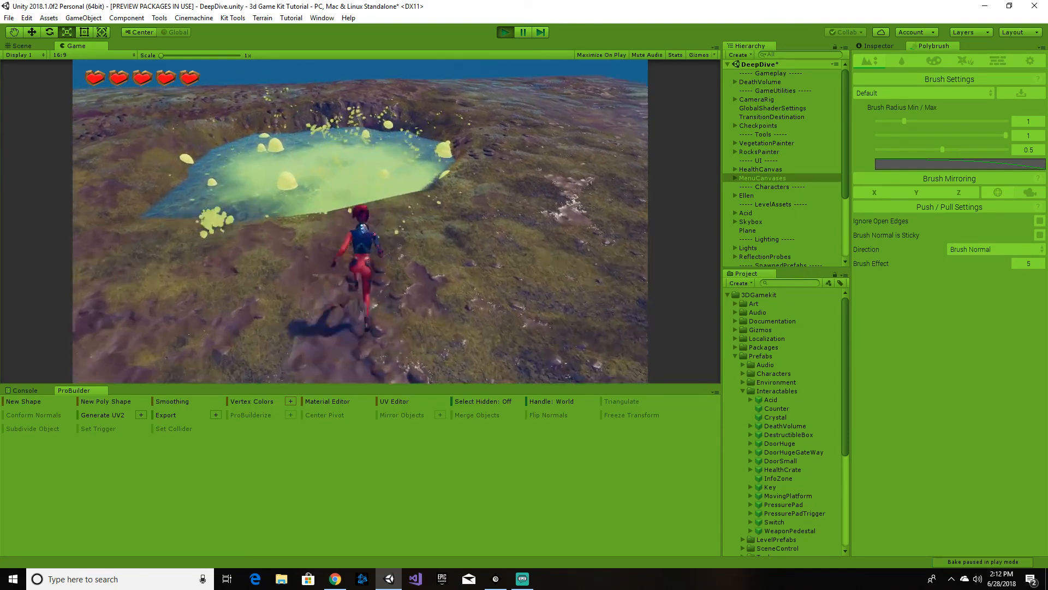
{"action": "key", "text": "w"}
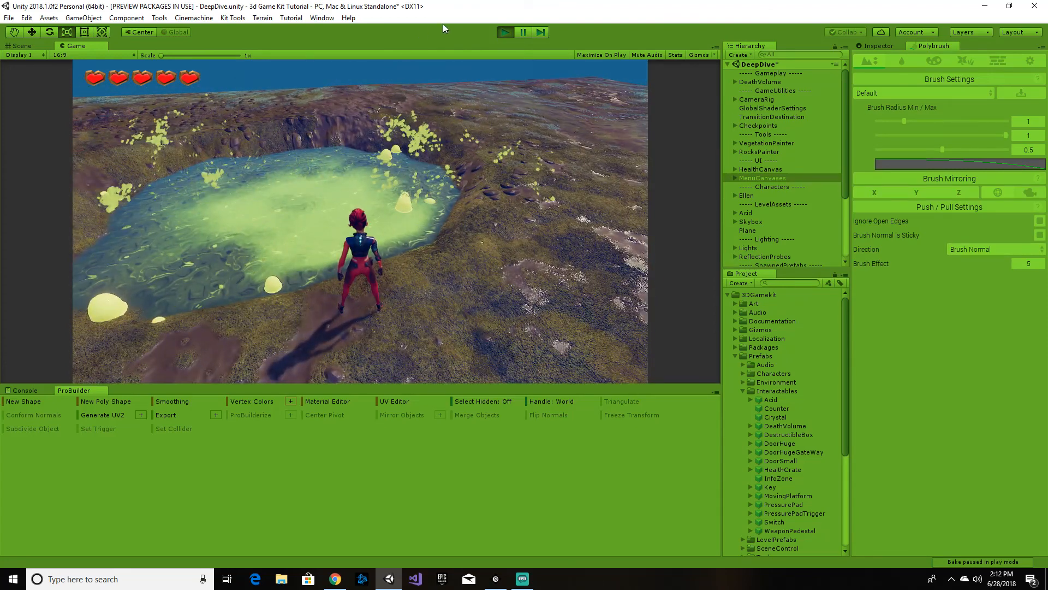
{"action": "key", "text": "Escape"}
{"action": "left_click", "coordinate": [506, 35]}
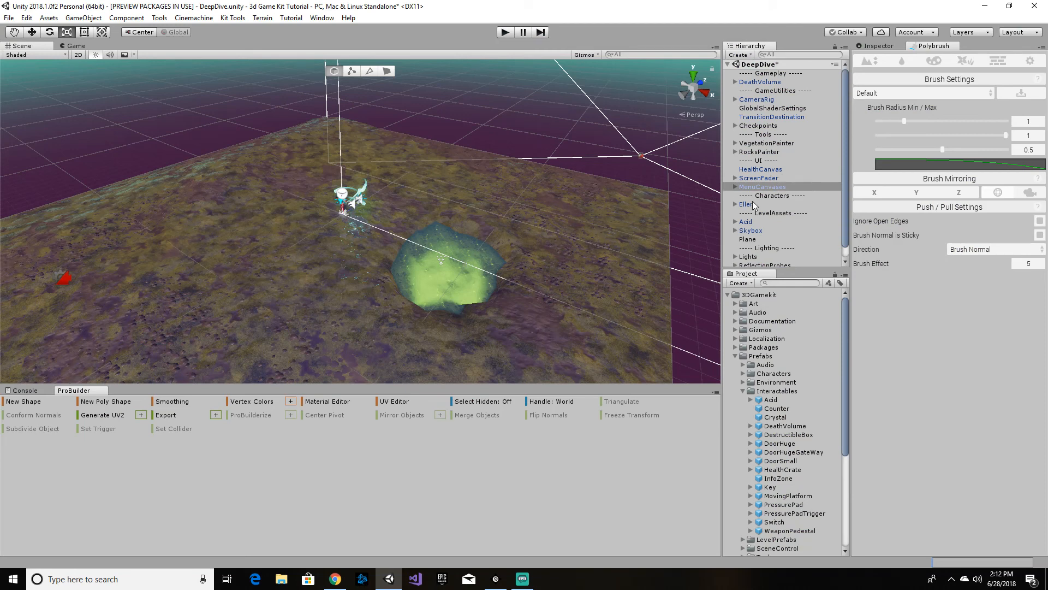
Reselect the Acid and scale it down along its X and Z axes to fit the pit outline
{"action": "left_click", "coordinate": [752, 222]}
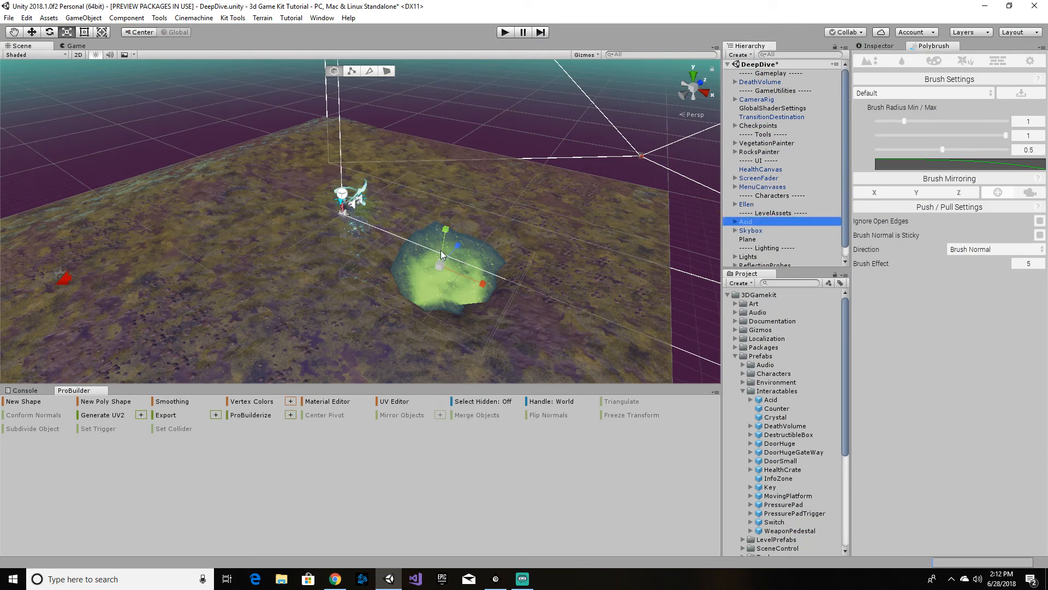
{"action": "left_click", "coordinate": [483, 284]}
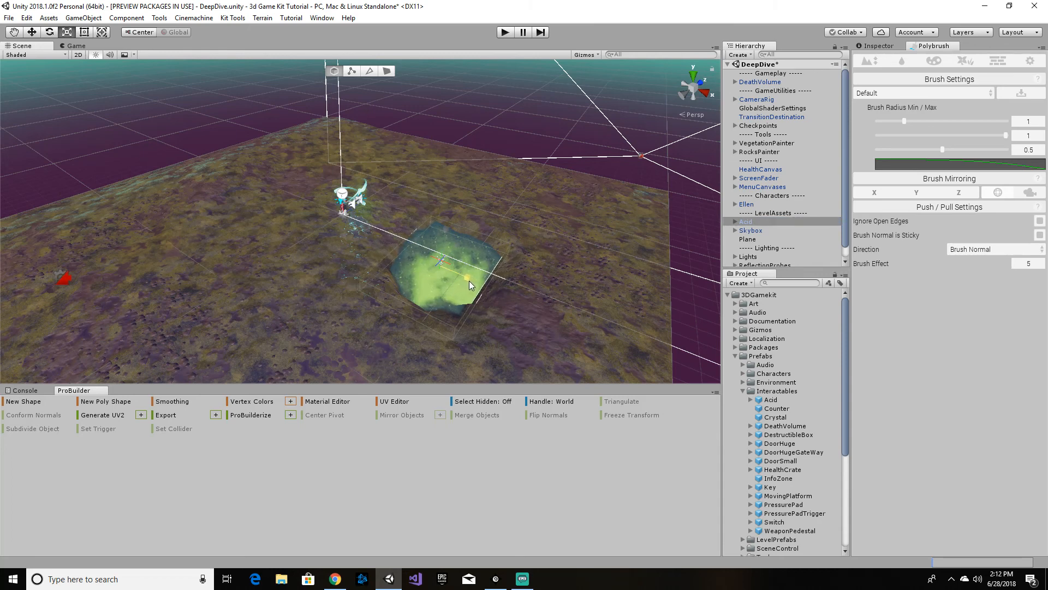
{"action": "key", "text": "w"}
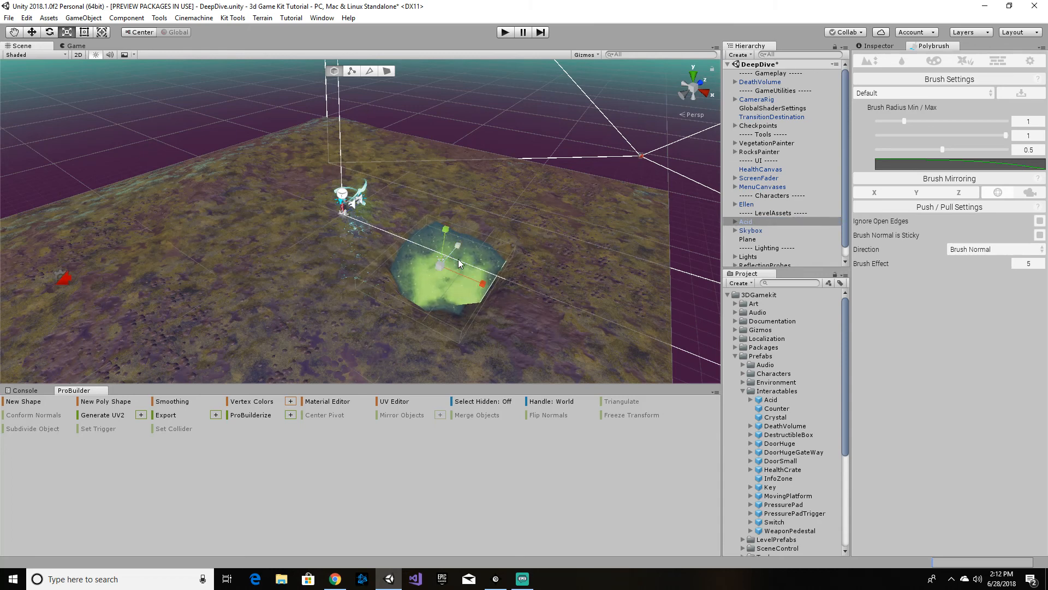
{"action": "left_click_drag", "start_coordinate": [458, 245], "coordinate": [458, 246]}
Playtest the level again by walking Ellen into the resized acid pool, then exit play mode
{"action": "key", "text": "ctrl+p"}
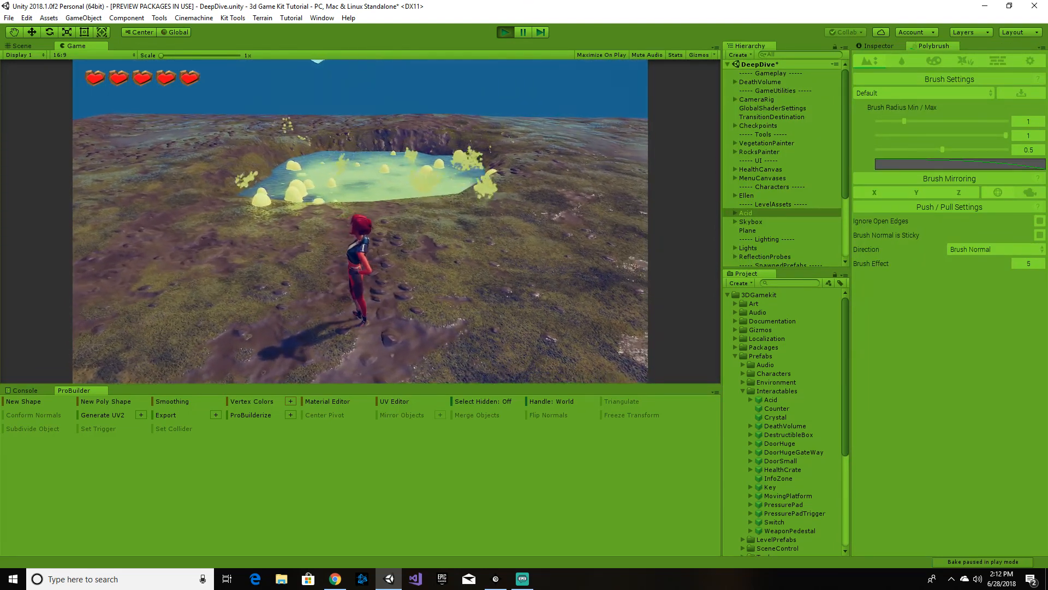
{"action": "key", "text": "w"}
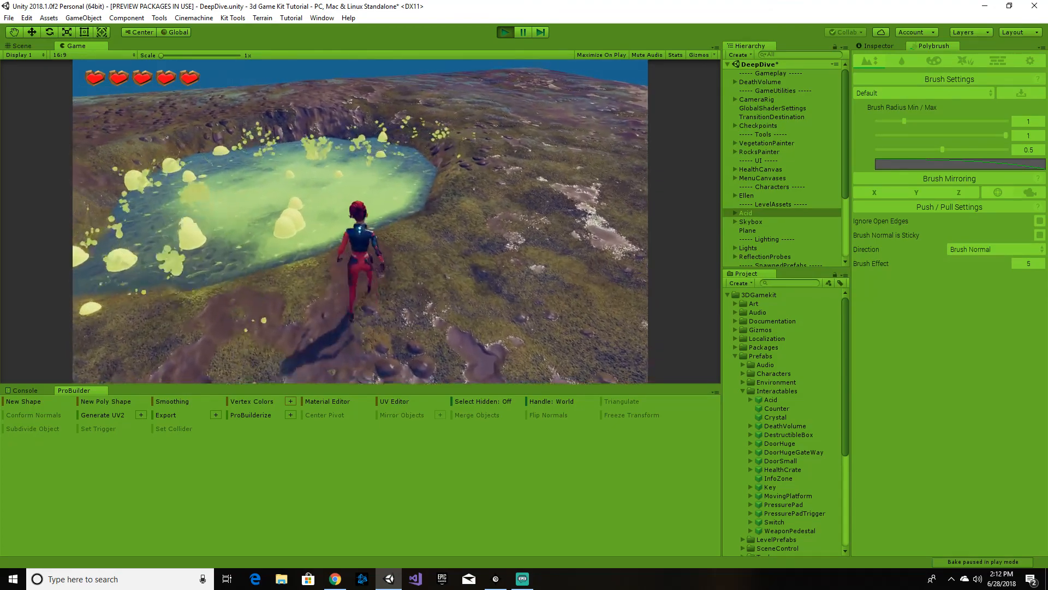
{"action": "key", "text": "w"}
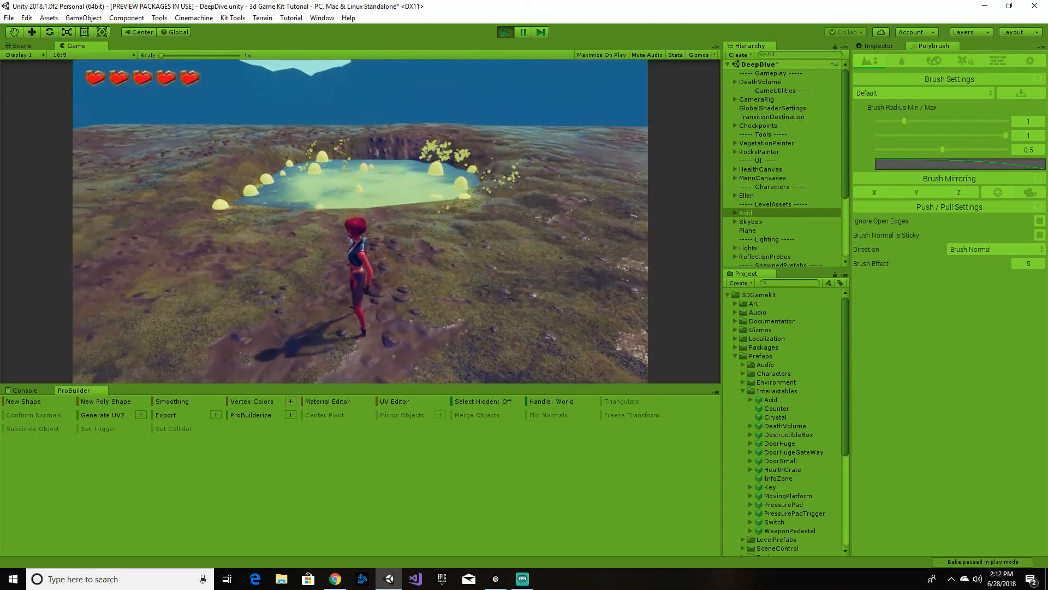
{"action": "key", "text": "w"}
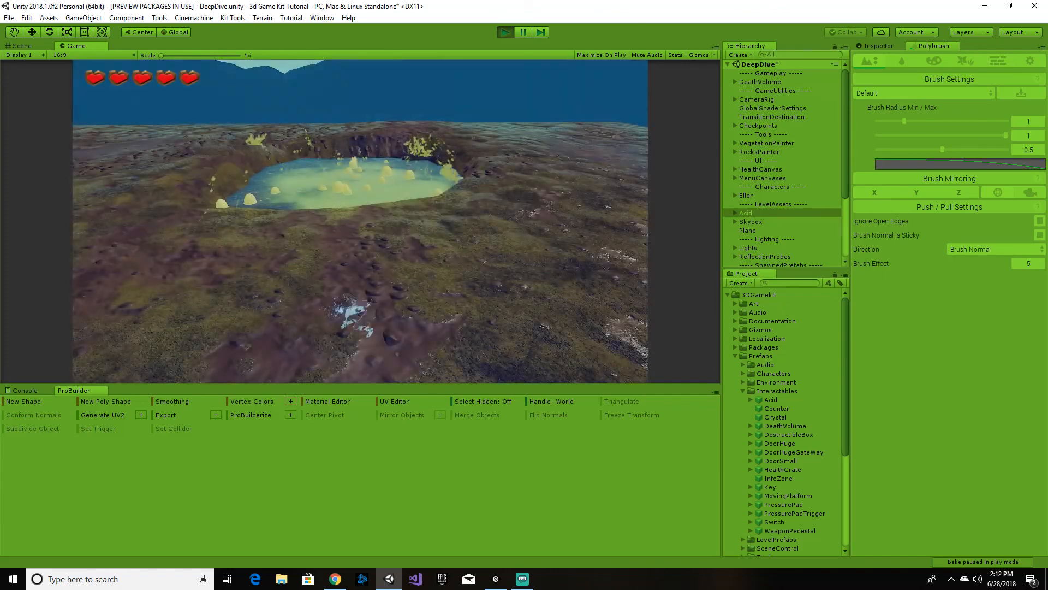
{"action": "key", "text": "Escape"}
{"action": "left_click", "coordinate": [507, 31]}
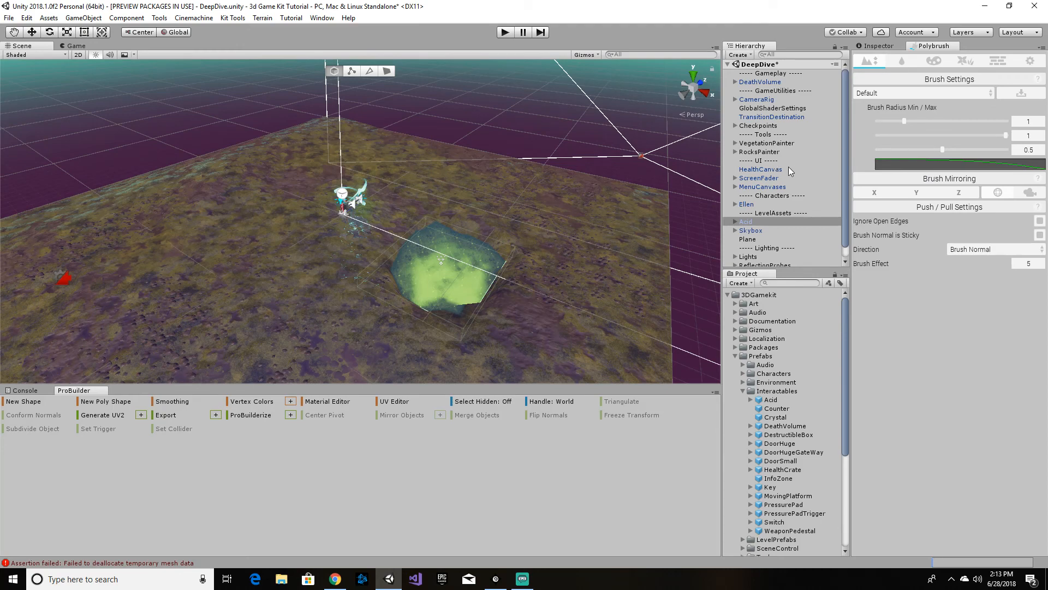
Select the DeathVolume under the Gameplay heading and set its Y position to -50
{"action": "scroll", "coordinate": [788, 171], "scroll_direction": "down", "scroll_amount": 1}
{"action": "scroll", "coordinate": [788, 170], "scroll_direction": "up", "scroll_amount": 1}
{"action": "left_click", "coordinate": [763, 82]}
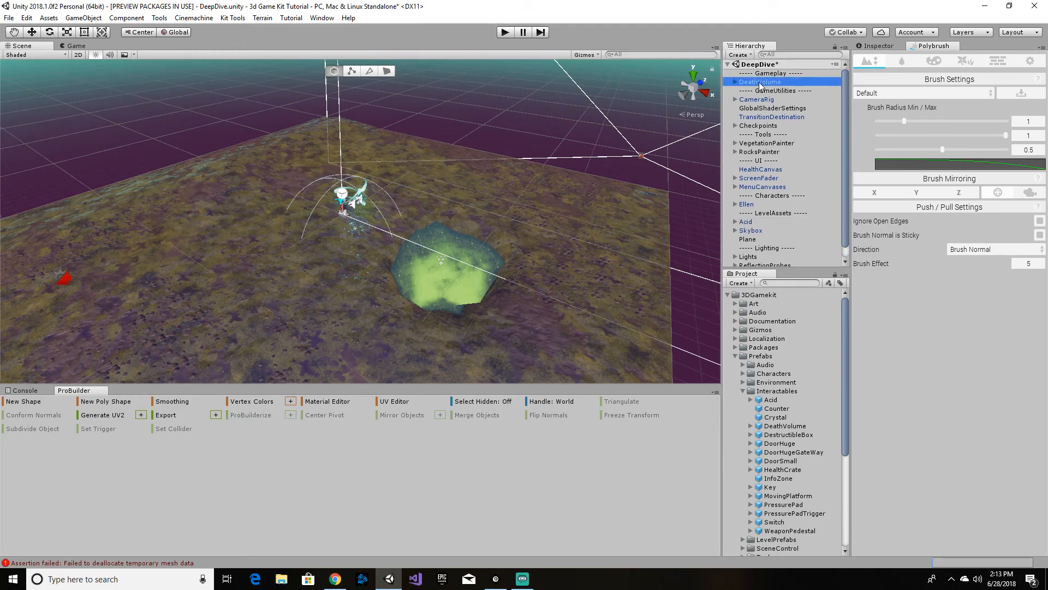
{"action": "right_click_drag", "start_coordinate": [459, 189], "coordinate": [330, 119]}
{"action": "key", "text": "w"}
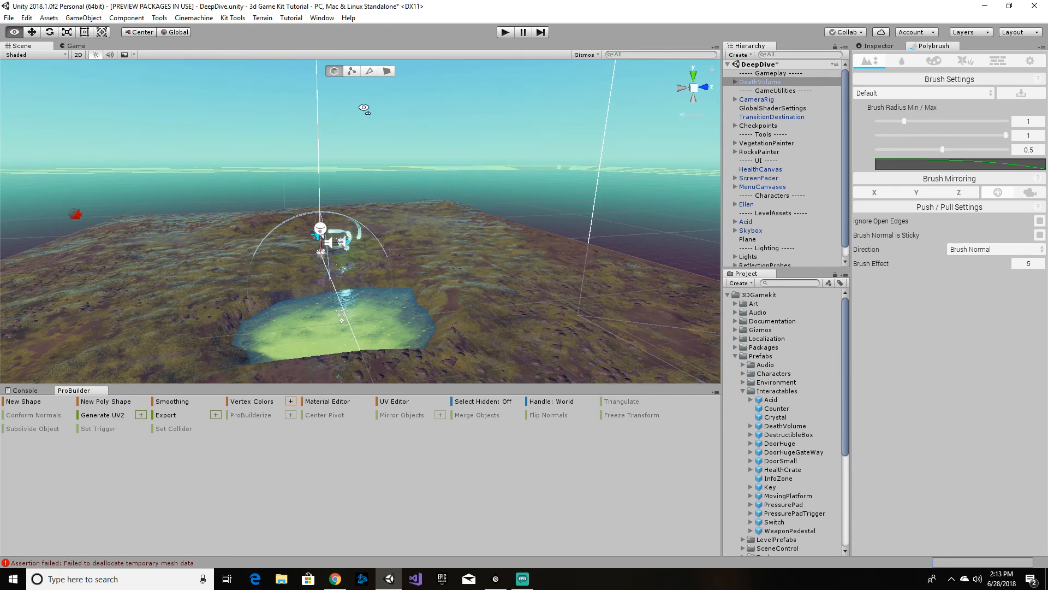
{"action": "right_click_drag", "start_coordinate": [363, 105], "coordinate": [457, 117]}
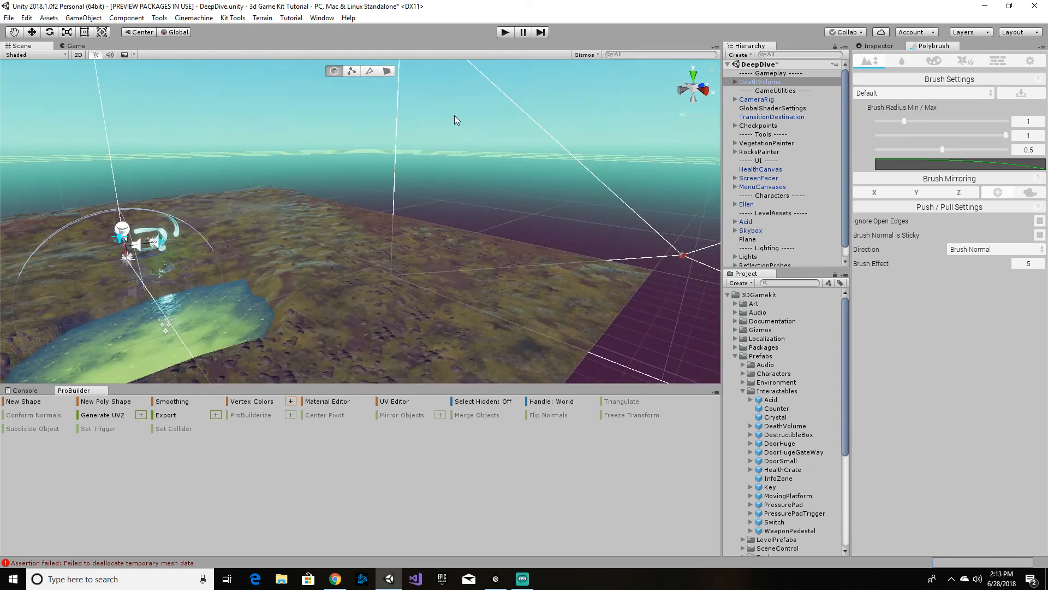
{"action": "left_click", "coordinate": [31, 31]}
{"action": "mouse_move", "coordinate": [304, 159]}
{"action": "right_mouse_down"}
{"action": "mouse_move", "coordinate": [938, 161]}
{"action": "mouse_move", "coordinate": [44, 159]}
{"action": "mouse_move", "coordinate": [154, 171]}
{"action": "mouse_move", "coordinate": [298, 167]}
{"action": "right_mouse_up"}
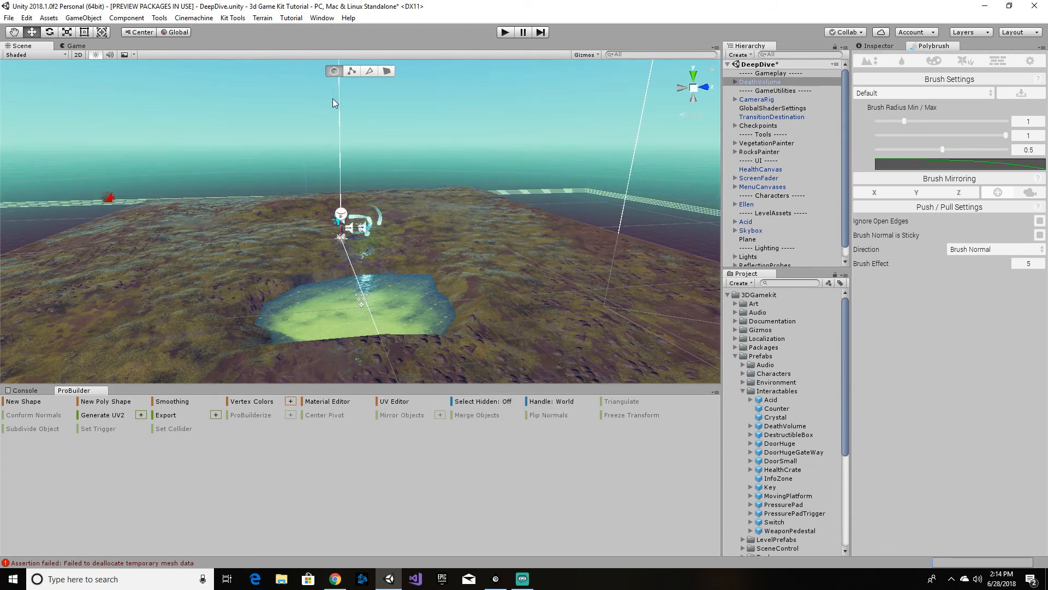
{"action": "left_click", "coordinate": [880, 47]}
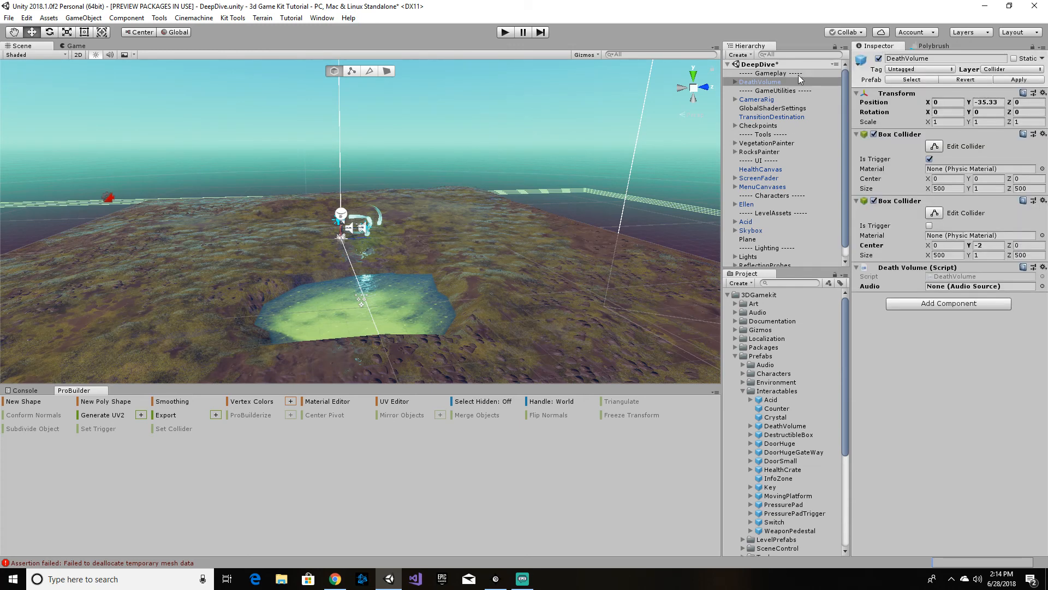
{"action": "left_click", "coordinate": [990, 103]}
{"action": "type", "text": "-50"}
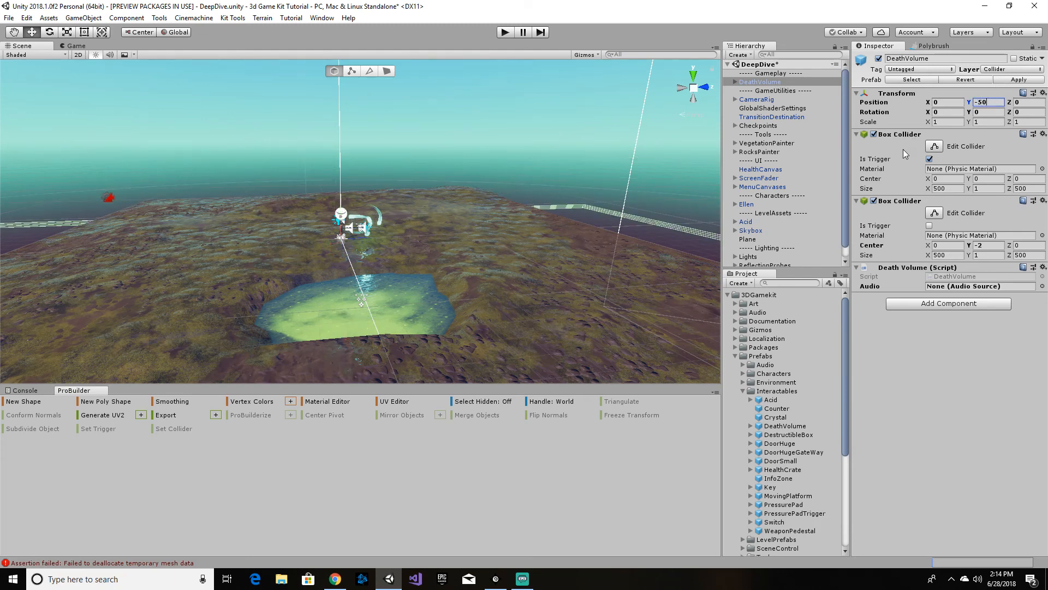
Playtest the lowered DeathVolume by running Ellen through the acid pool and across the terrain, then exit play mode
{"action": "left_click_drag", "start_coordinate": [521, 141], "coordinate": [440, 208], "text": "alt"}
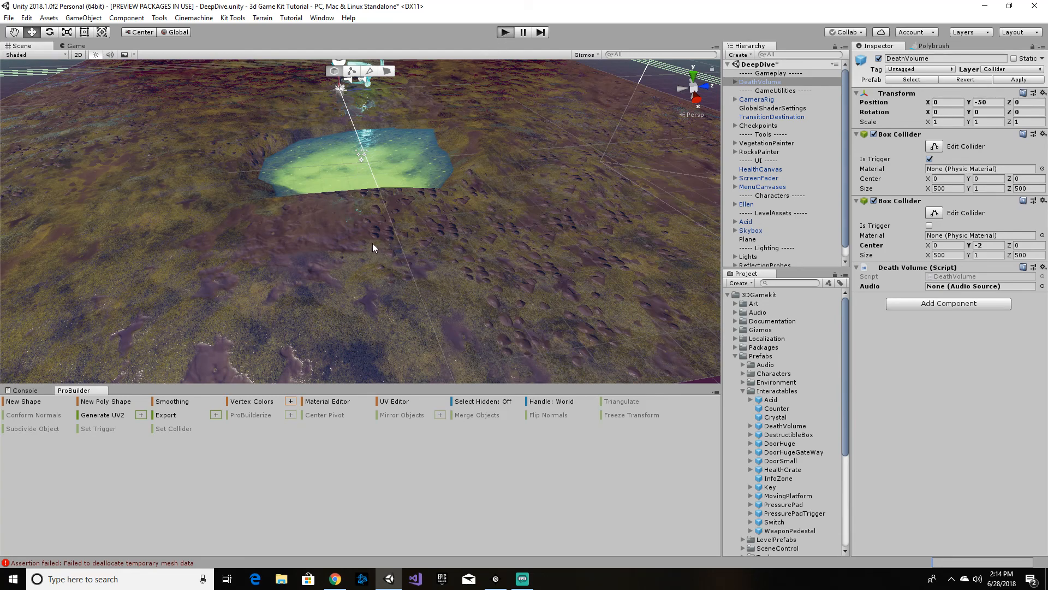
{"action": "key", "text": "ctrl+p"}
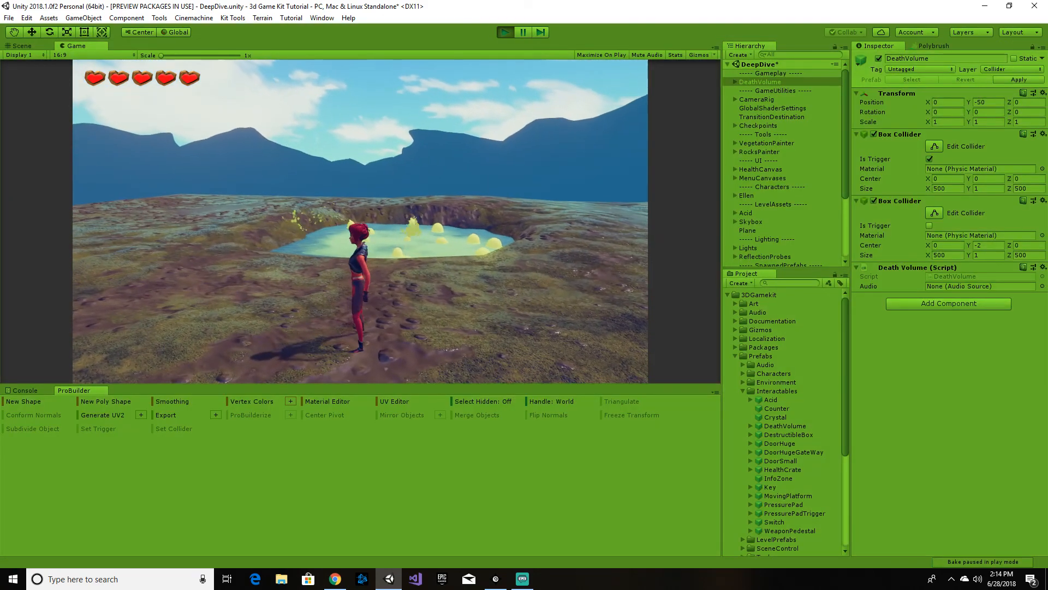
{"action": "key", "text": "w"}
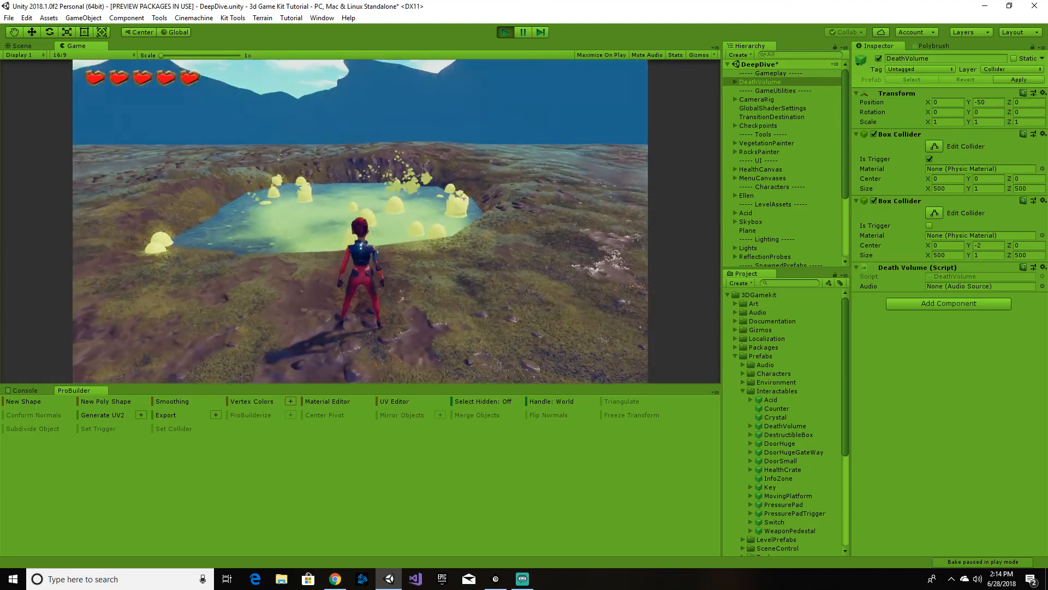
{"action": "key", "text": "w"}
{"action": "key", "text": "w"}
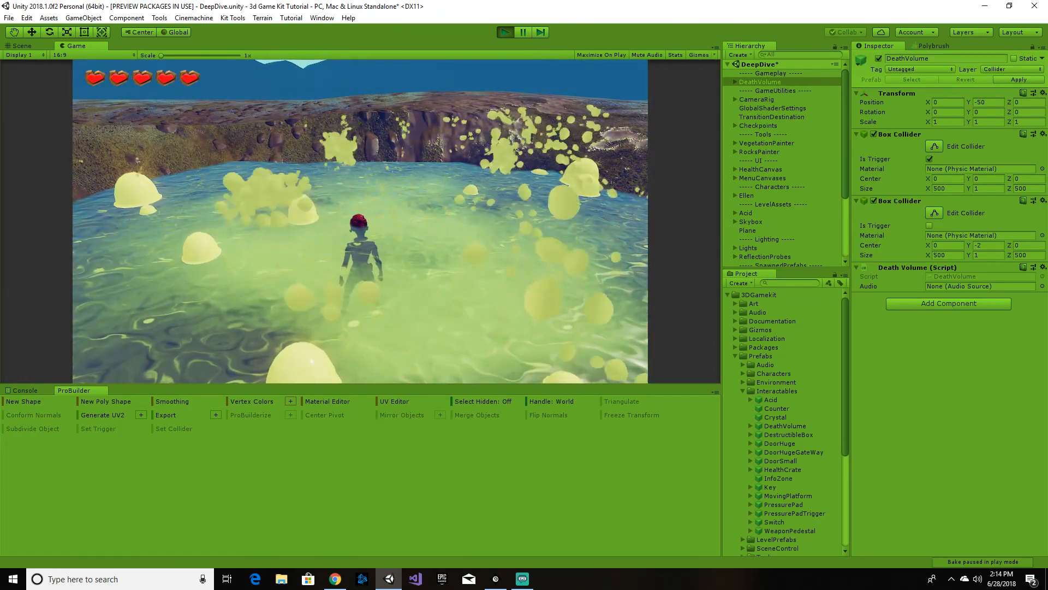
{"action": "key", "text": "w"}
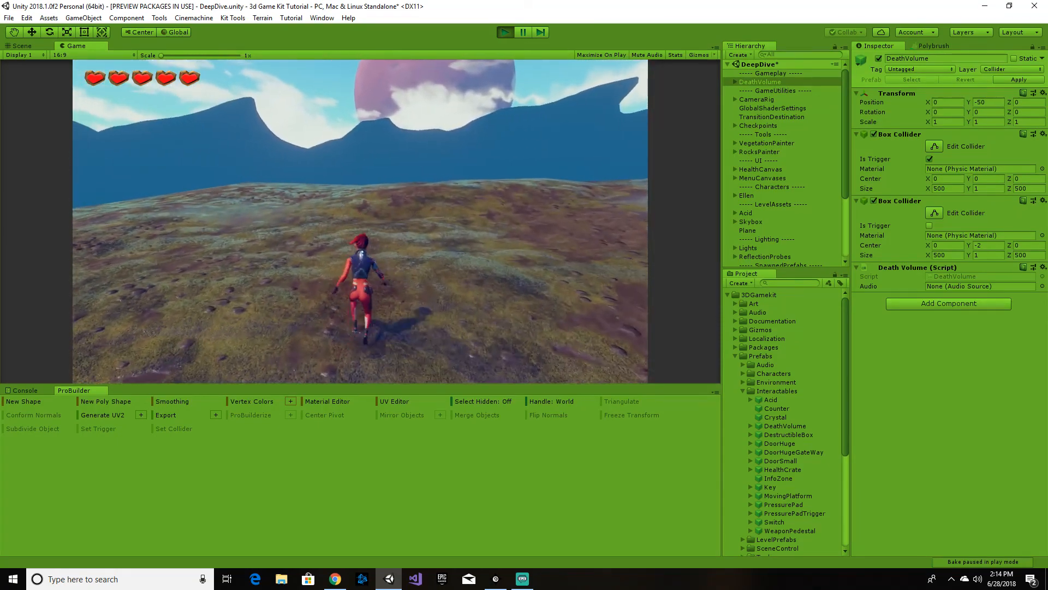
{"action": "key", "text": "w"}
{"action": "key", "text": "w"}
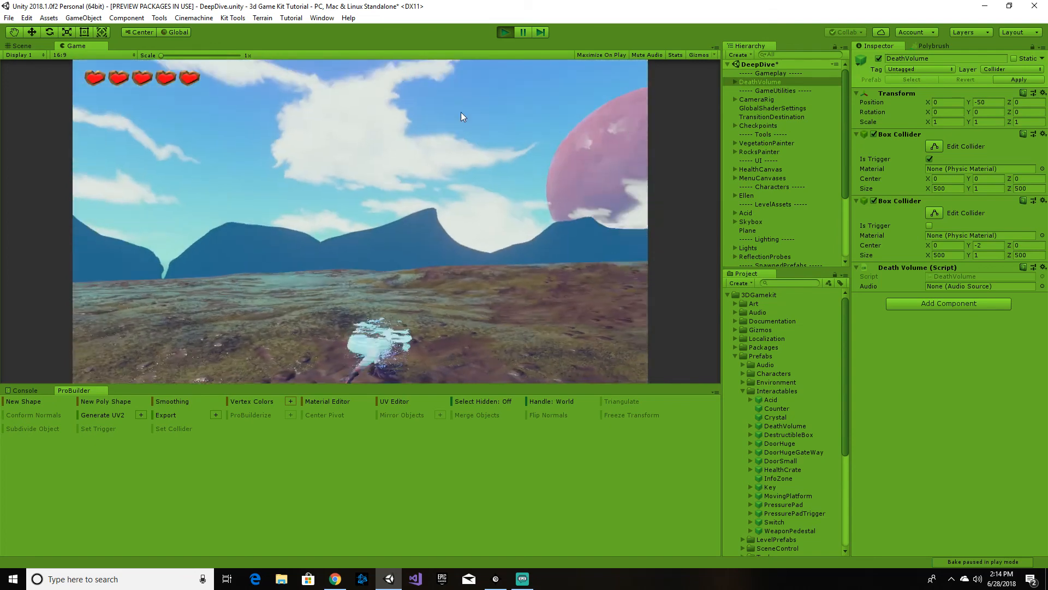
{"action": "left_click", "coordinate": [504, 32]}
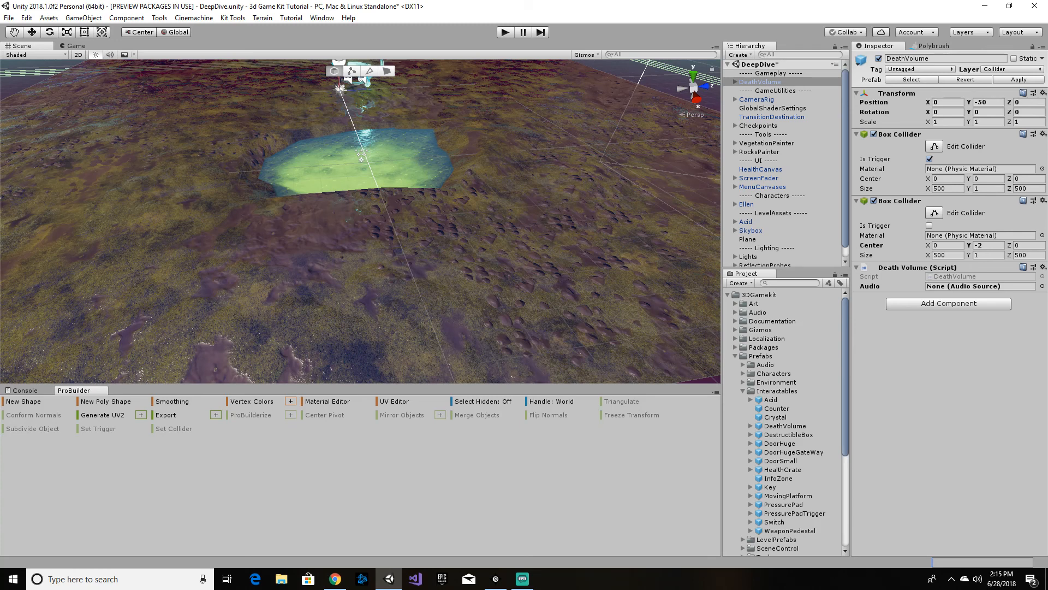
Add a Death Volume component to the Acid, with its Box Collider set as a trigger and its layer set to Environment
{"action": "left_click", "coordinate": [747, 222]}
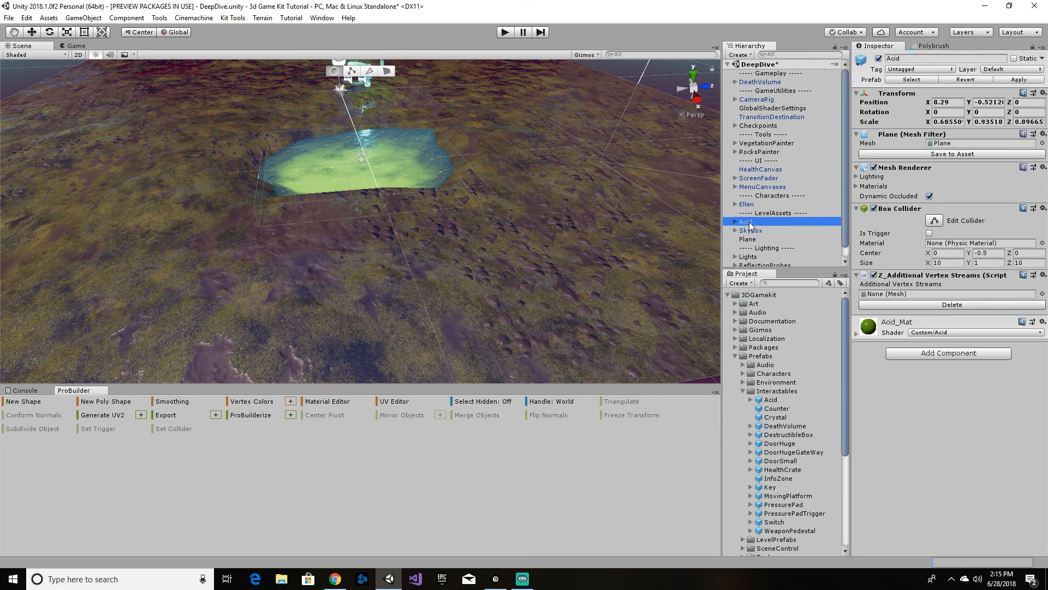
{"action": "left_click", "coordinate": [939, 356]}
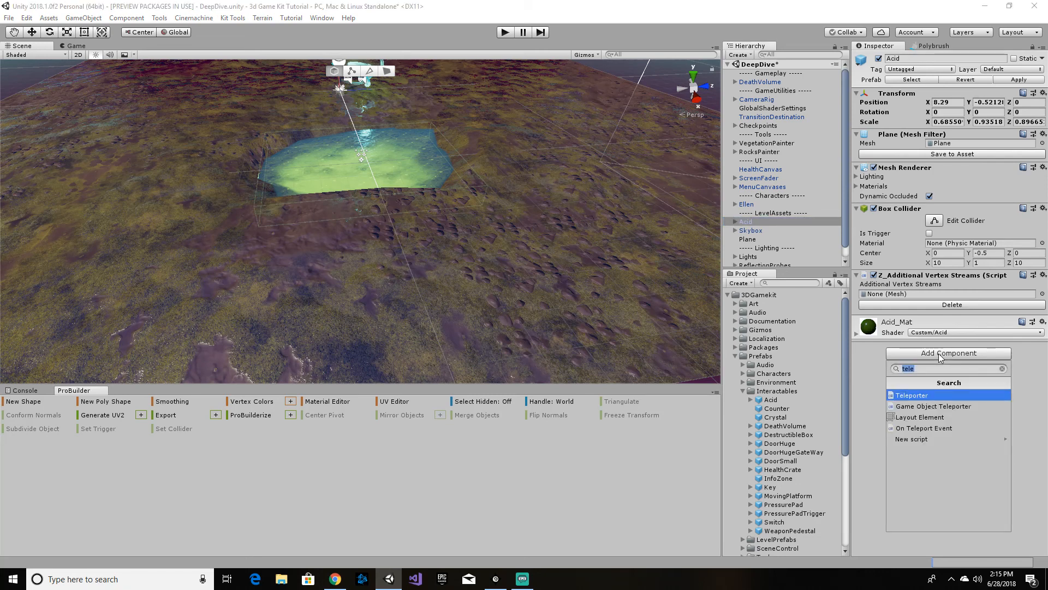
{"action": "type", "text": "death"}
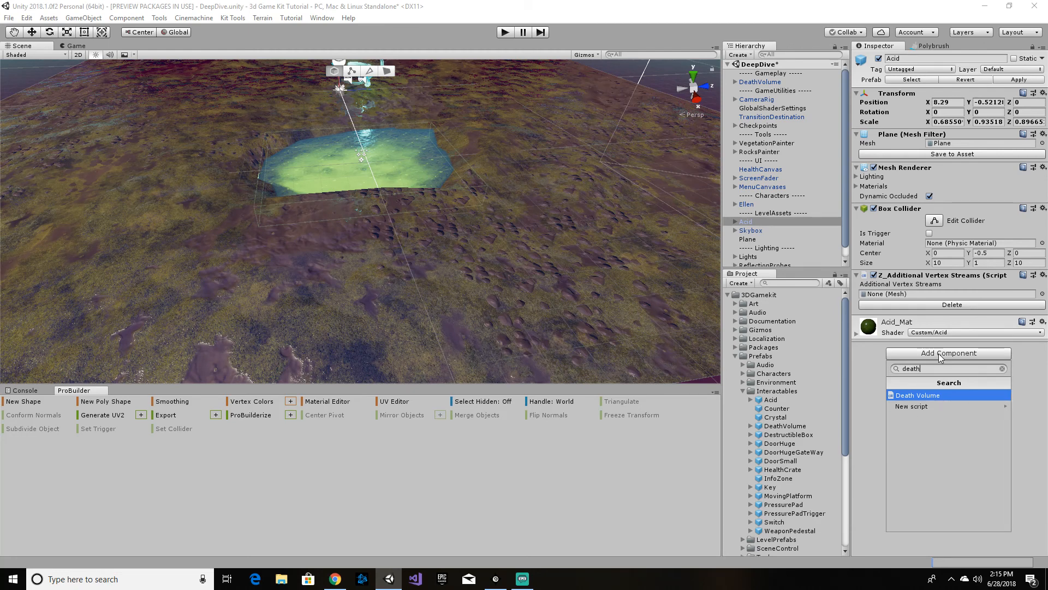
{"action": "key", "text": "Return"}
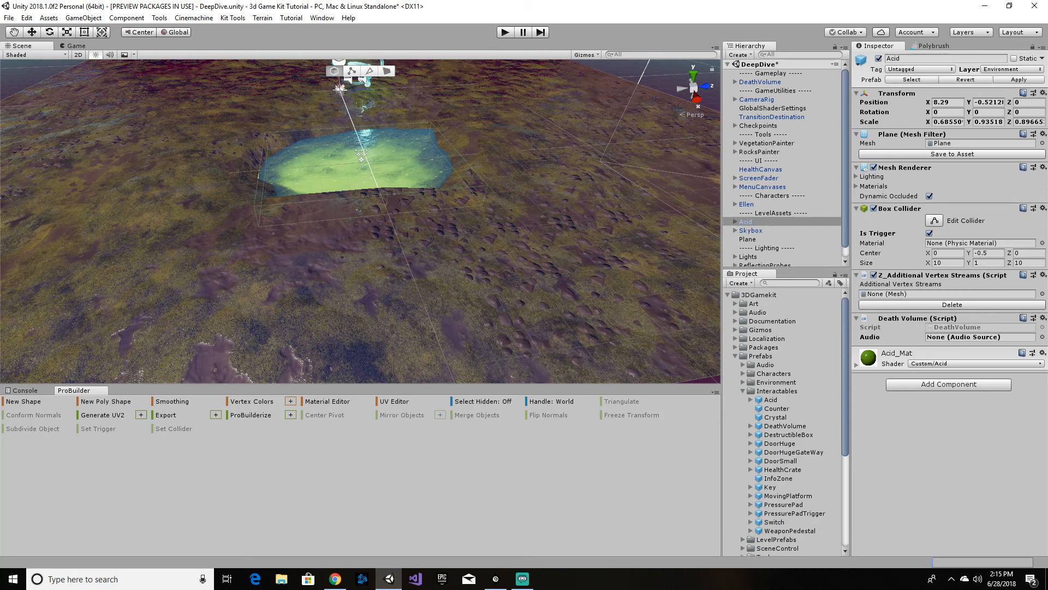
Playtest the deadly acid by walking Ellen into the pool, then pause the game and exit play mode
{"action": "left_click", "coordinate": [505, 32]}
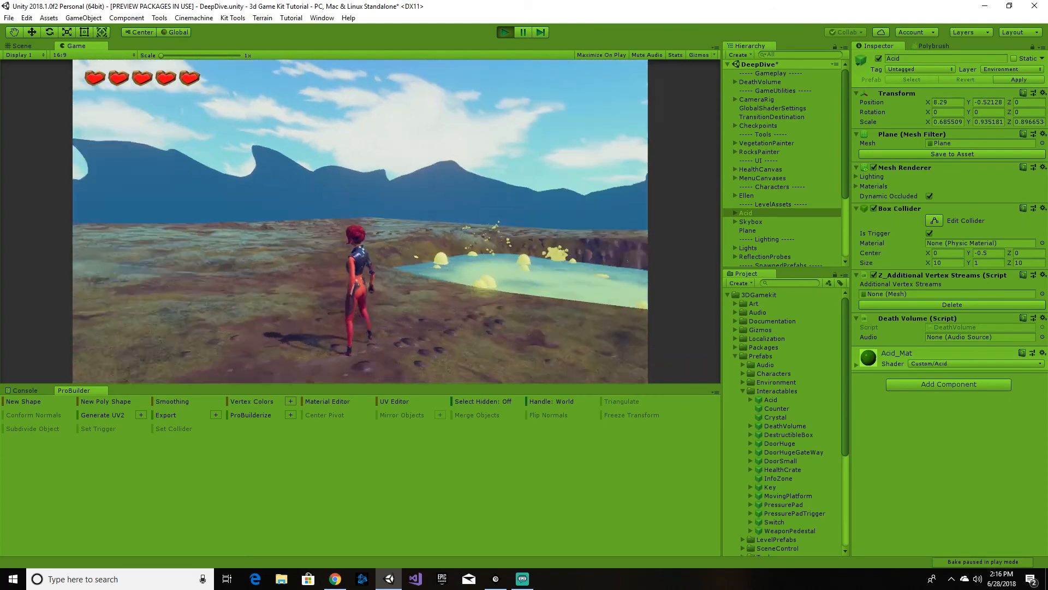
{"action": "key", "text": "w"}
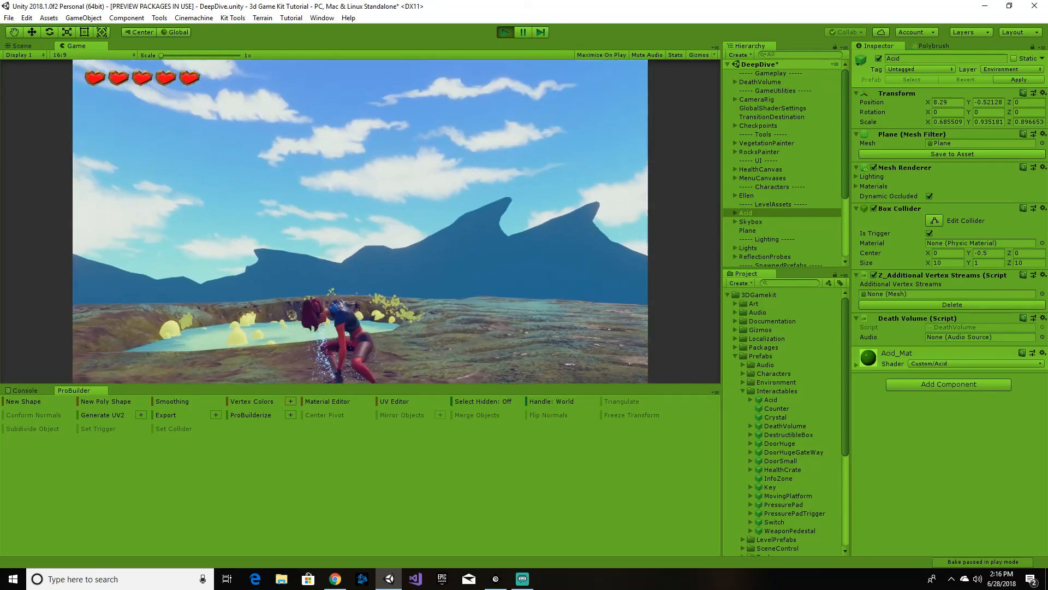
{"action": "key", "text": "Escape"}
{"action": "left_click", "coordinate": [507, 33]}
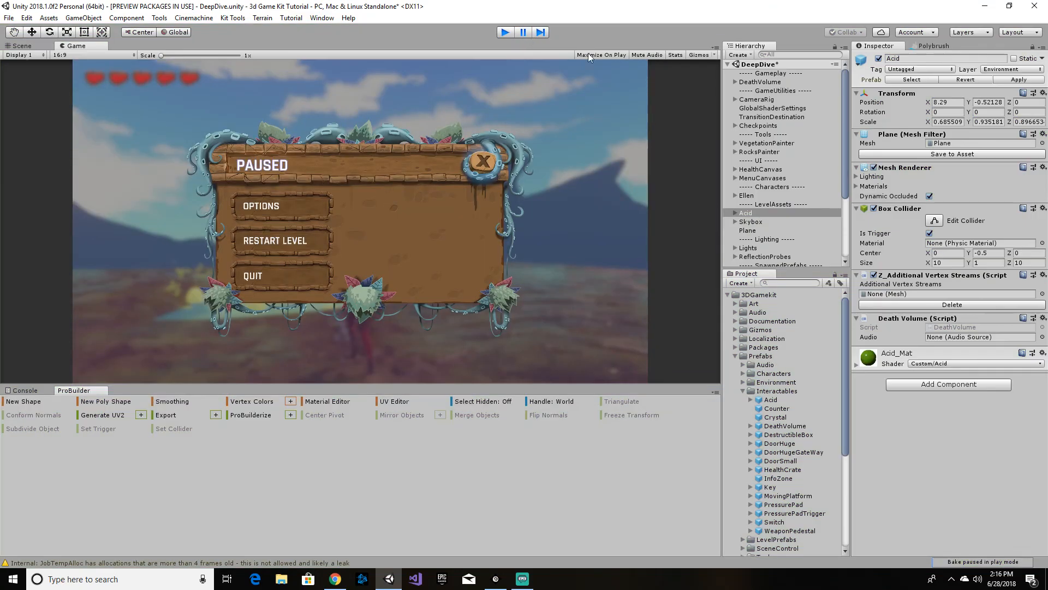
Replace the Acid's Death Volume component with a Damage Zone component, leaving its Damage Amount at 1
{"action": "left_click", "coordinate": [1044, 319]}
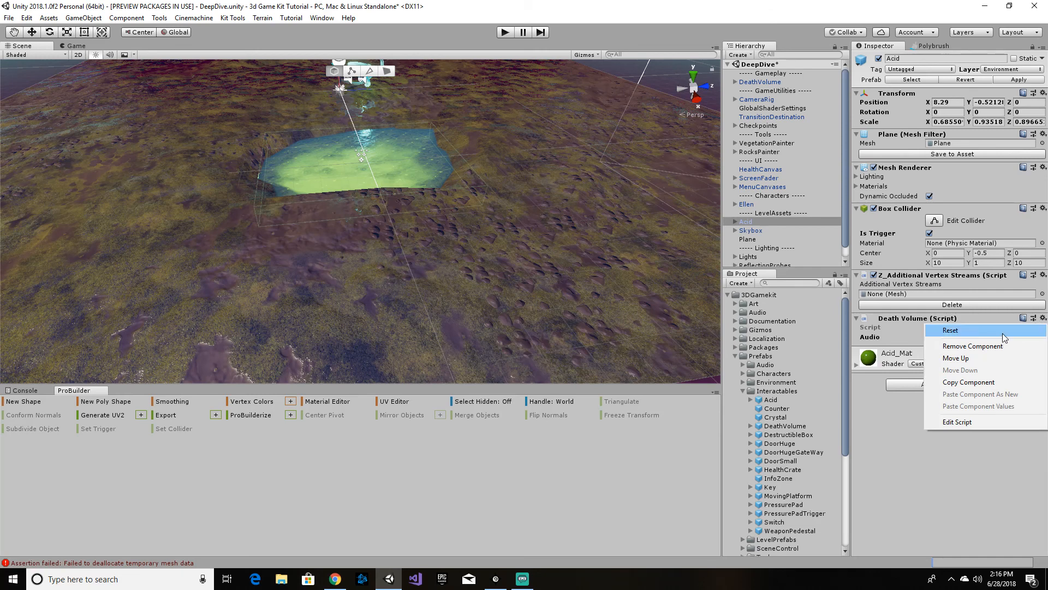
{"action": "left_click", "coordinate": [973, 346]}
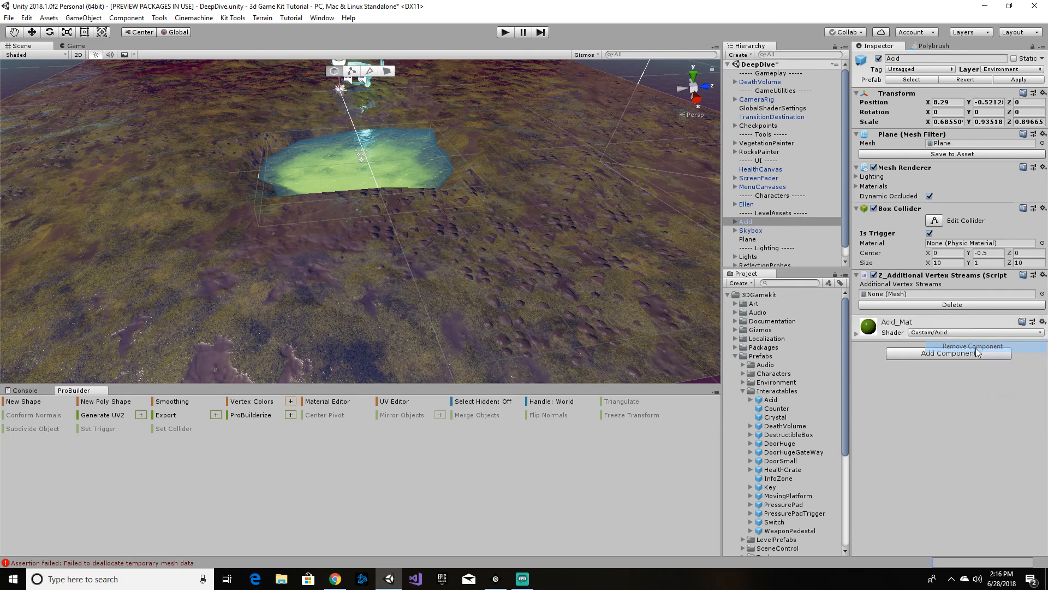
{"action": "left_click", "coordinate": [937, 354]}
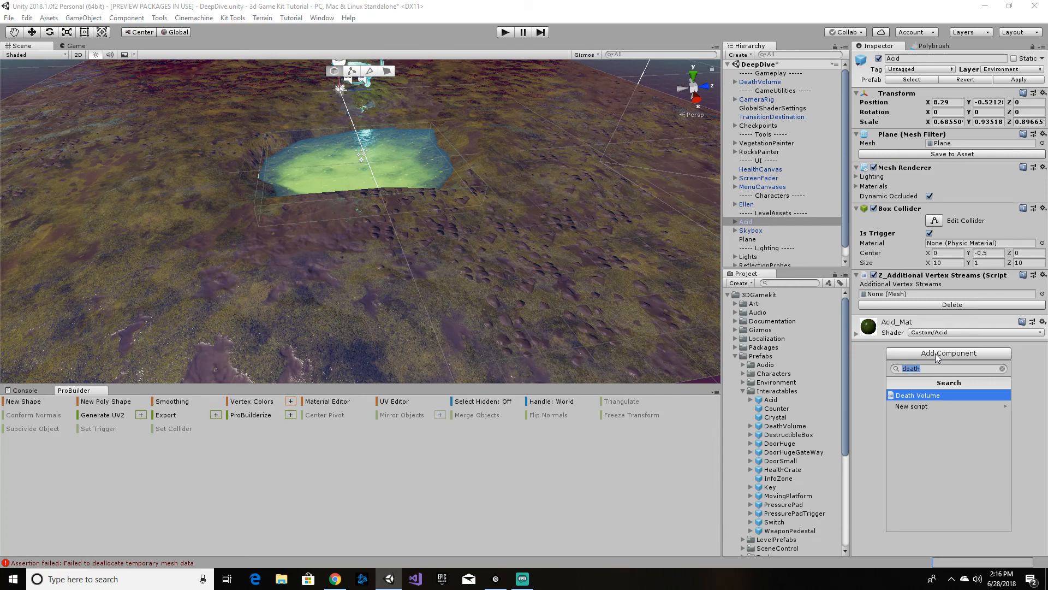
{"action": "type", "text": "dam"}
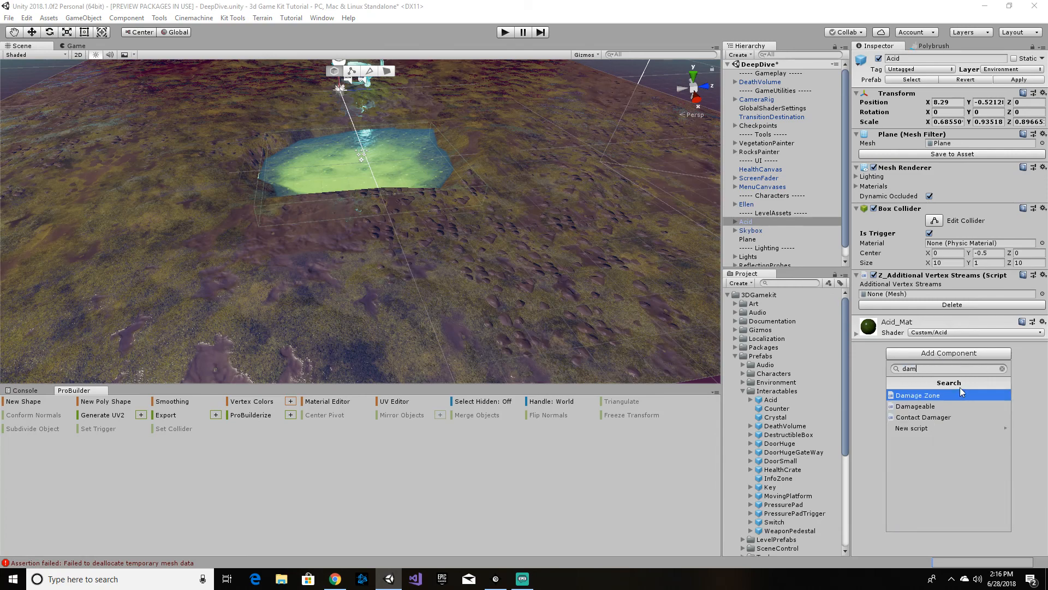
{"action": "left_click", "coordinate": [951, 396]}
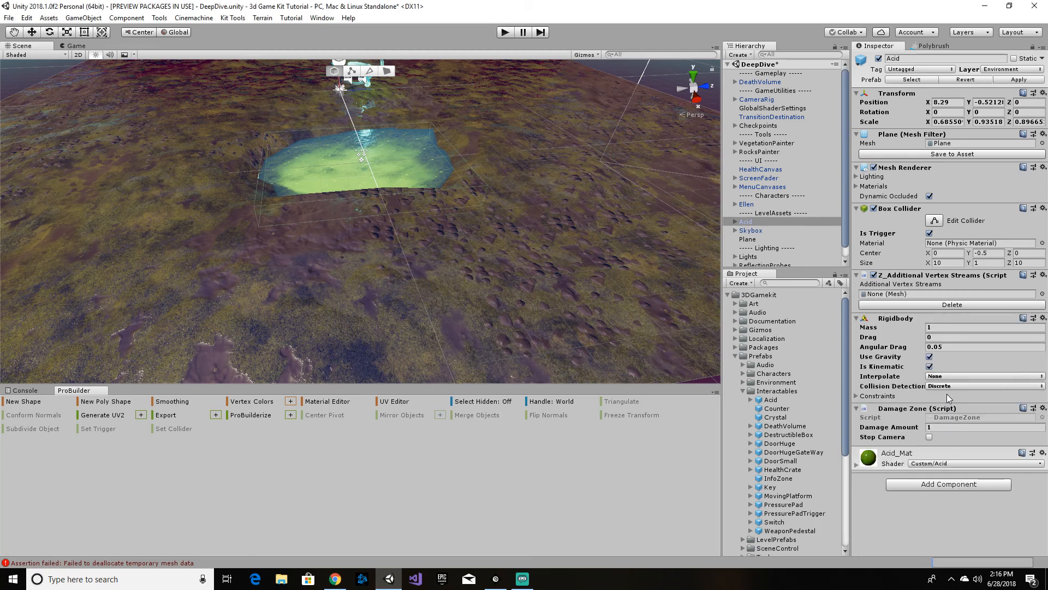
{"action": "left_click", "coordinate": [950, 427]}
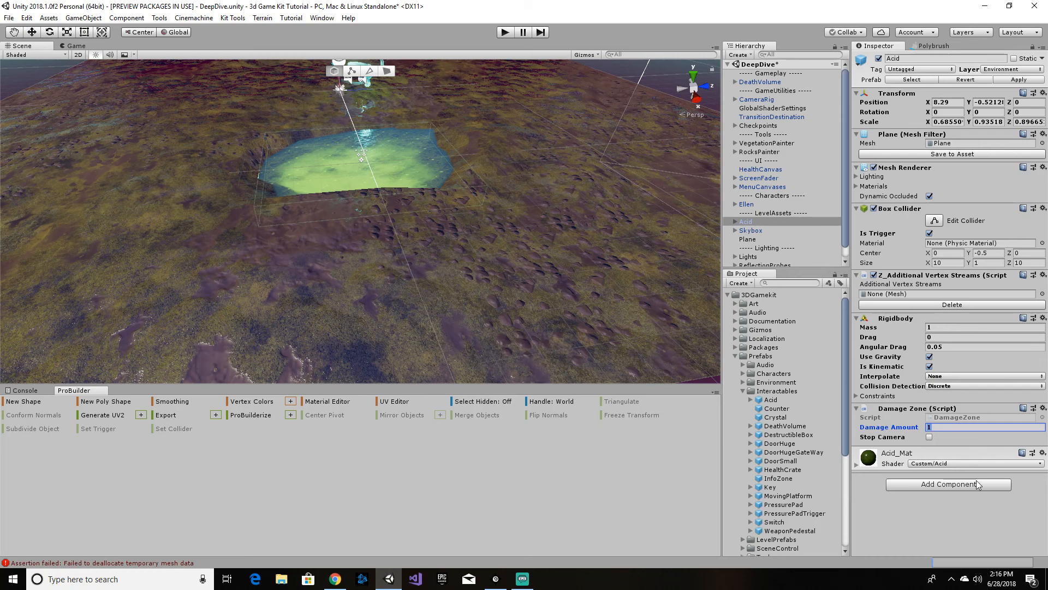
{"action": "left_click", "coordinate": [969, 503]}
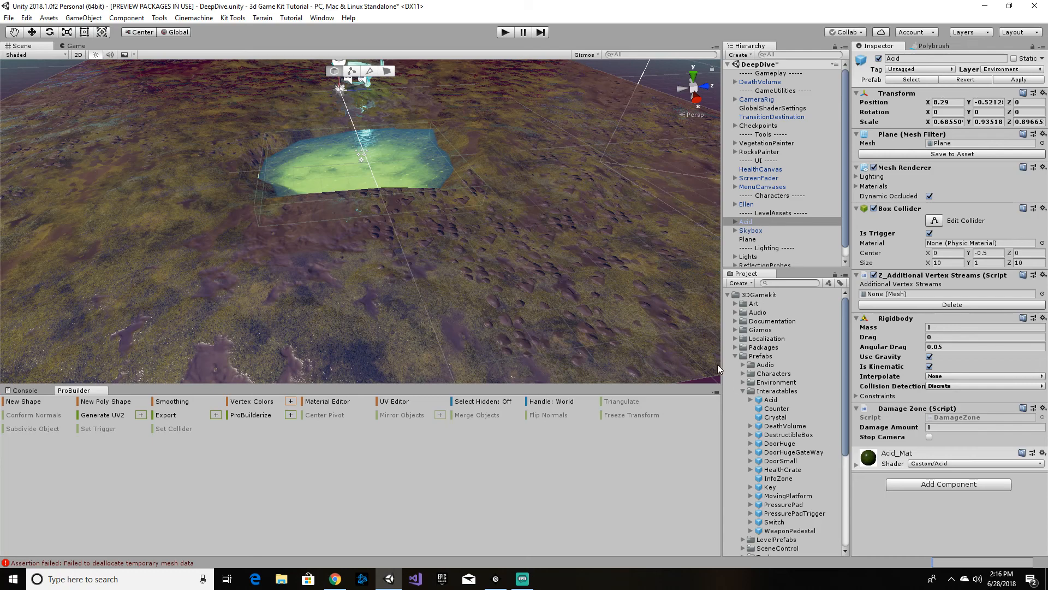
Playtest the Damage Zone by walking Ellen into the acid pool, then exit play mode
{"action": "left_click", "coordinate": [507, 33]}
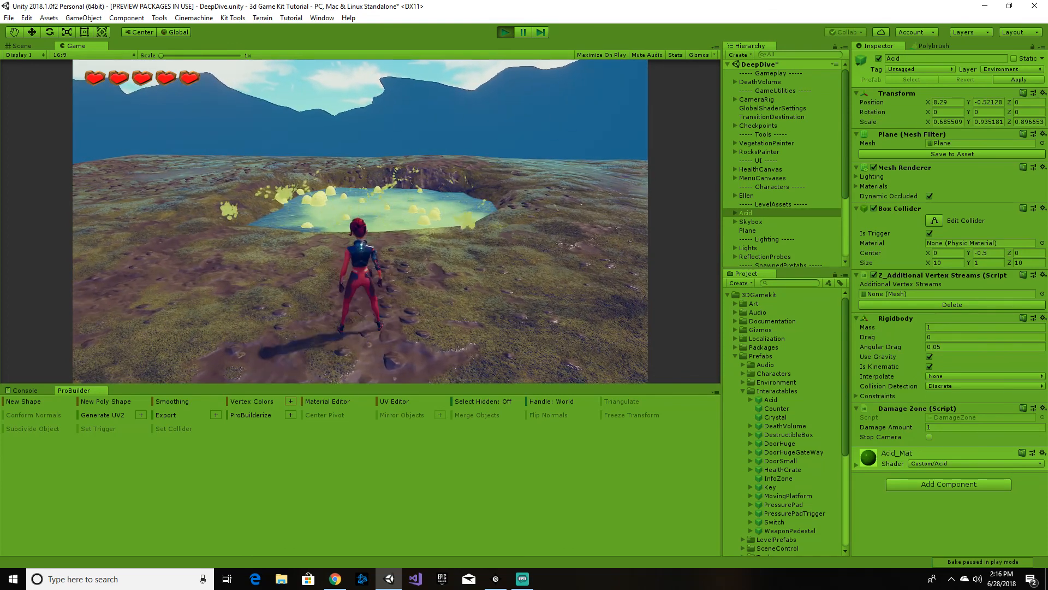
{"action": "key", "text": "w"}
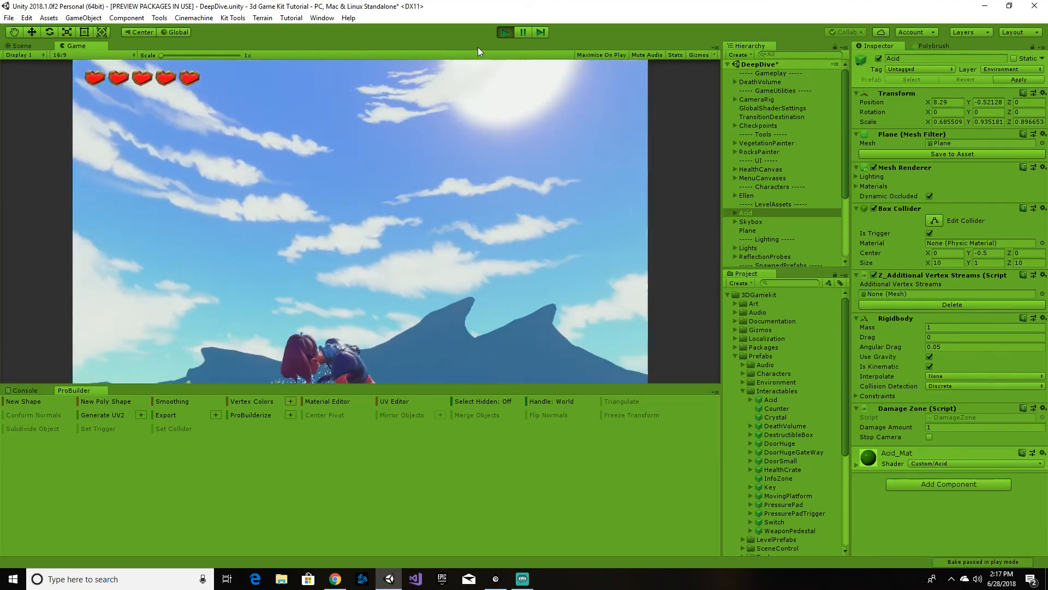
{"action": "left_click", "coordinate": [506, 32]}
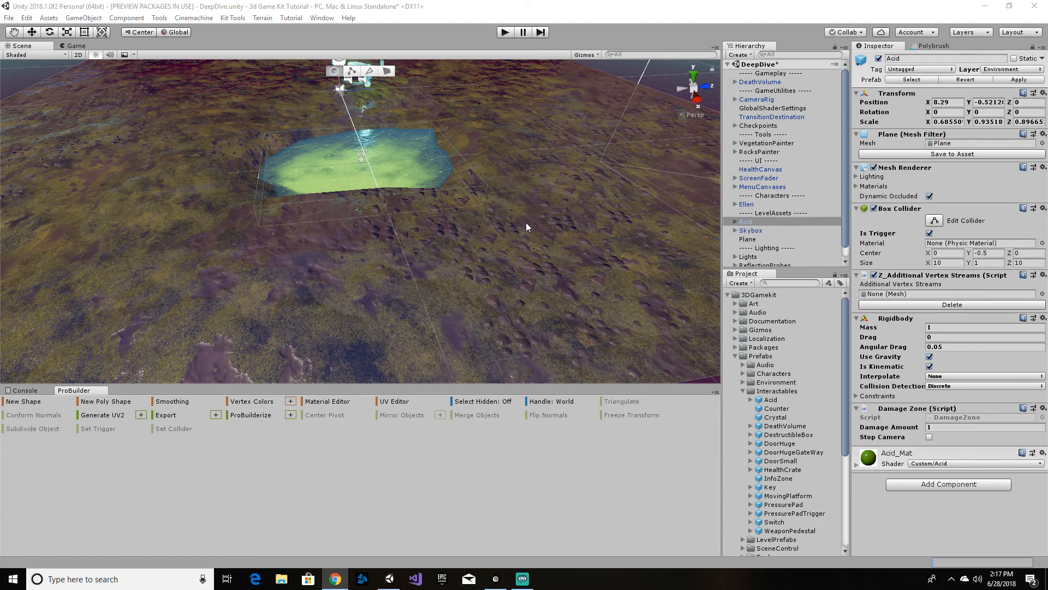
Open the Polybrush push/pull settings and select the terrain Plane under the LevelAssets heading for sculpting
{"action": "scroll", "coordinate": [538, 215], "scroll_direction": "down", "scroll_amount": 10}
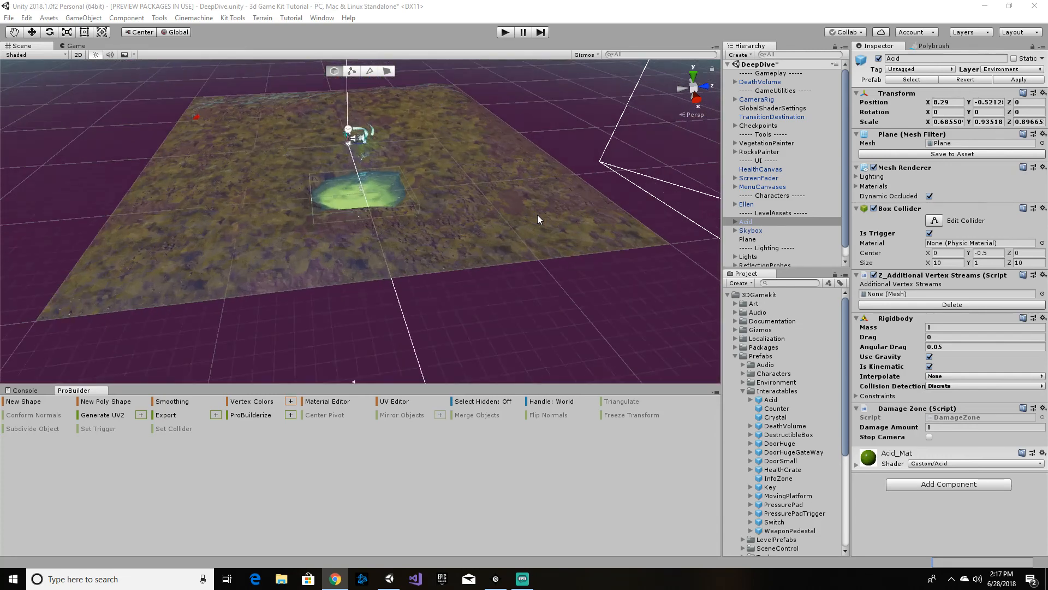
{"action": "scroll", "coordinate": [539, 219], "scroll_direction": "up", "scroll_amount": 2}
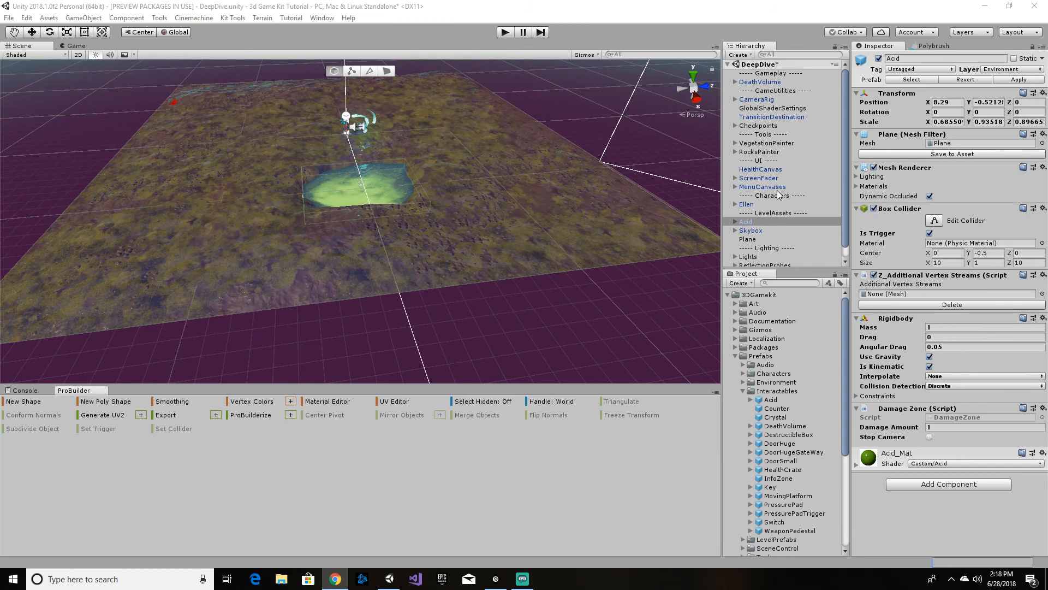
{"action": "left_click", "coordinate": [925, 45]}
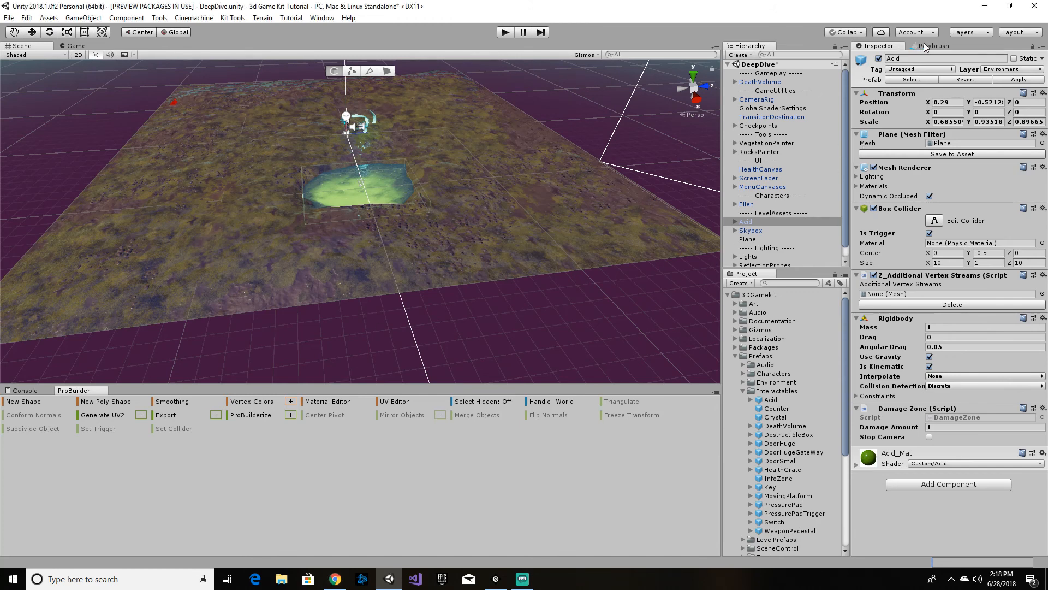
{"action": "left_click", "coordinate": [941, 47]}
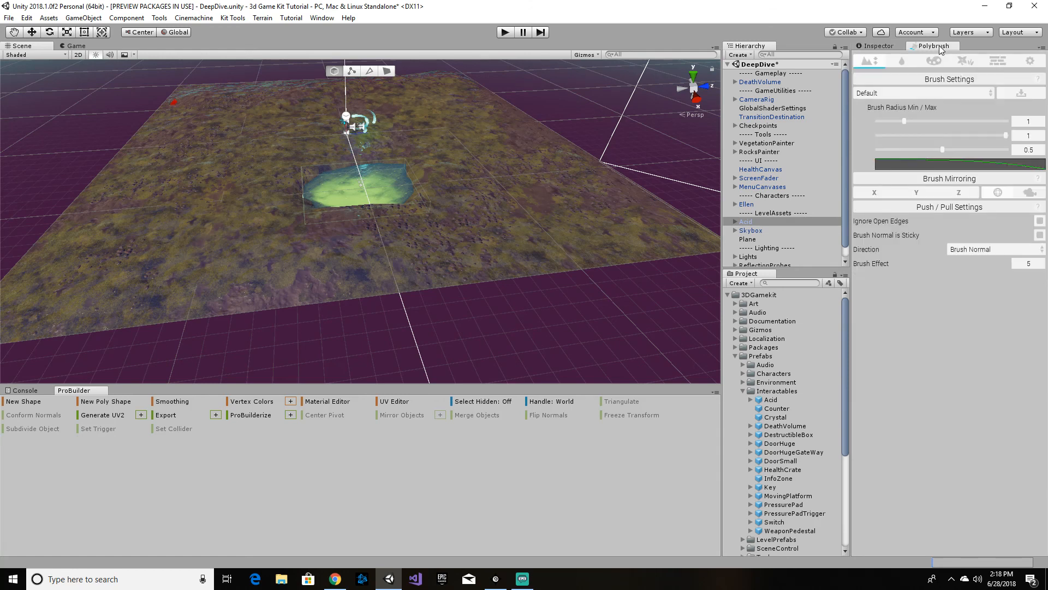
{"action": "left_click", "coordinate": [749, 240]}
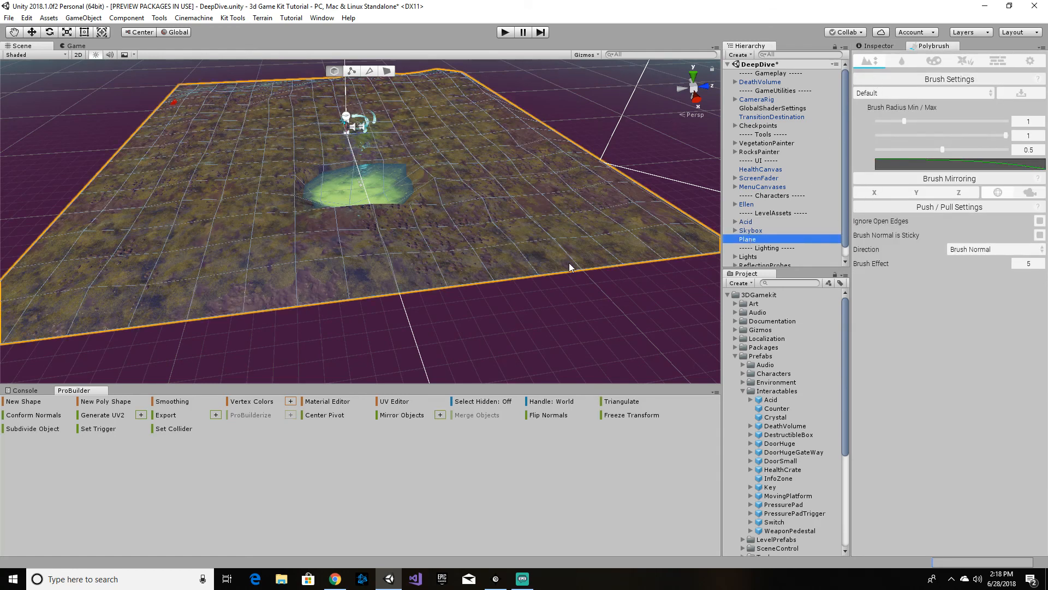
Try single push/pull brush dabs on the terrain in front of the acid pool and undo them
{"action": "left_click", "coordinate": [330, 259]}
{"action": "left_click", "coordinate": [330, 259]}
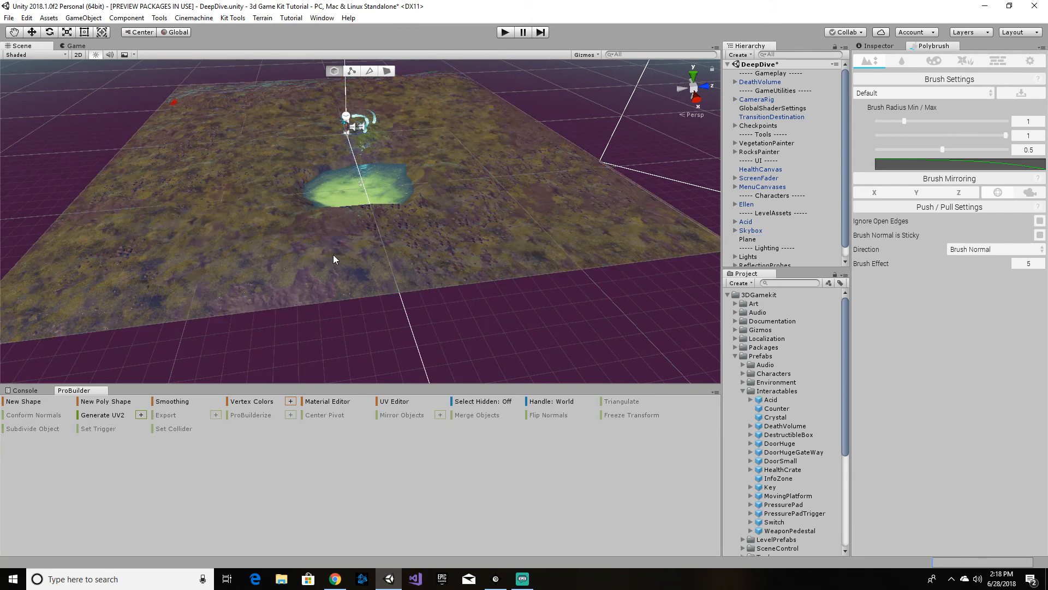
{"action": "left_click", "coordinate": [338, 243]}
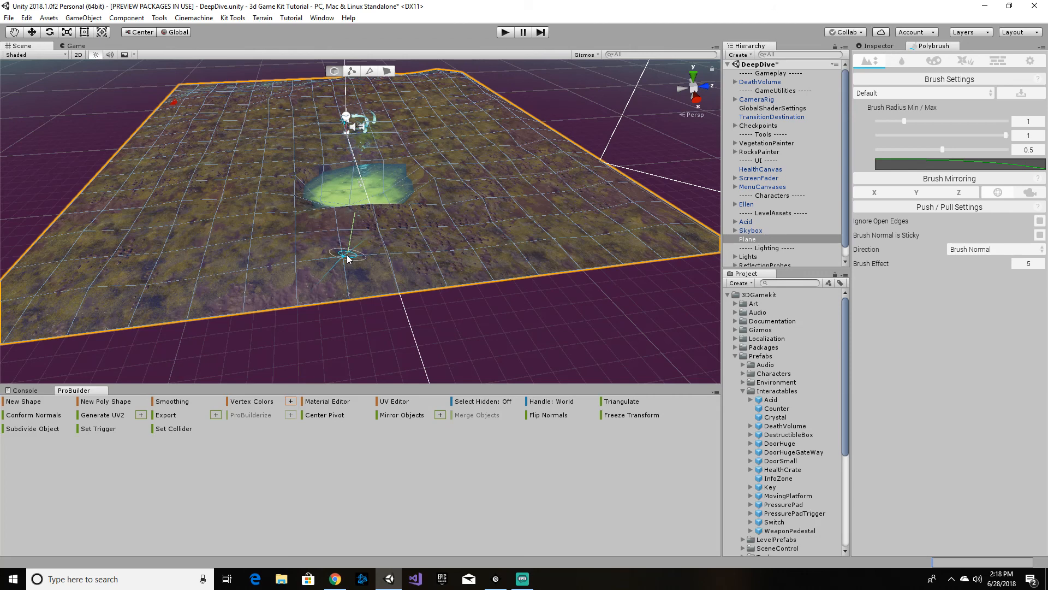
{"action": "key", "text": "ctrl+z"}
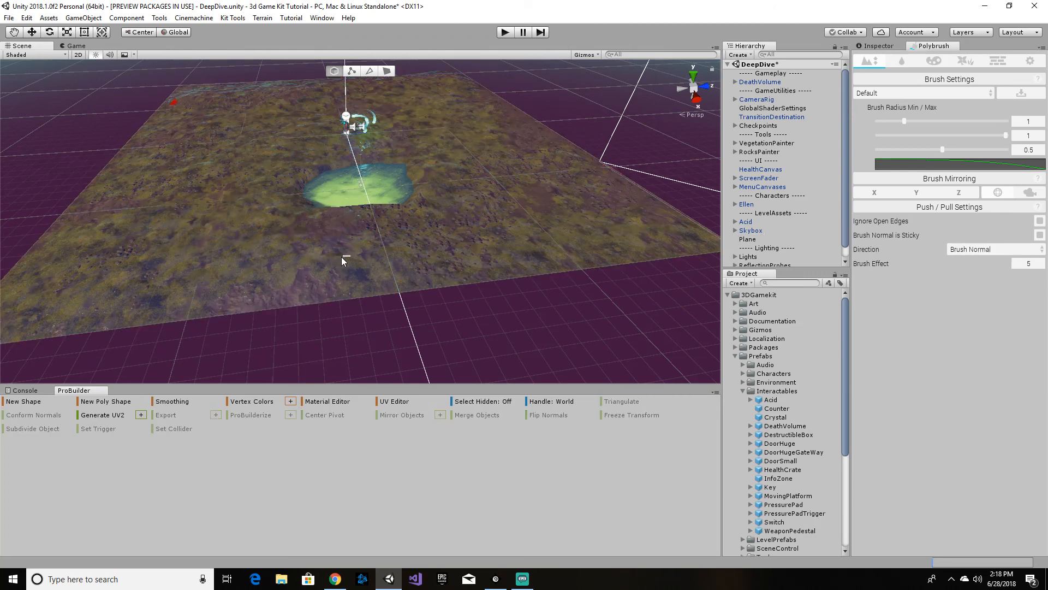
{"action": "left_click", "coordinate": [345, 259]}
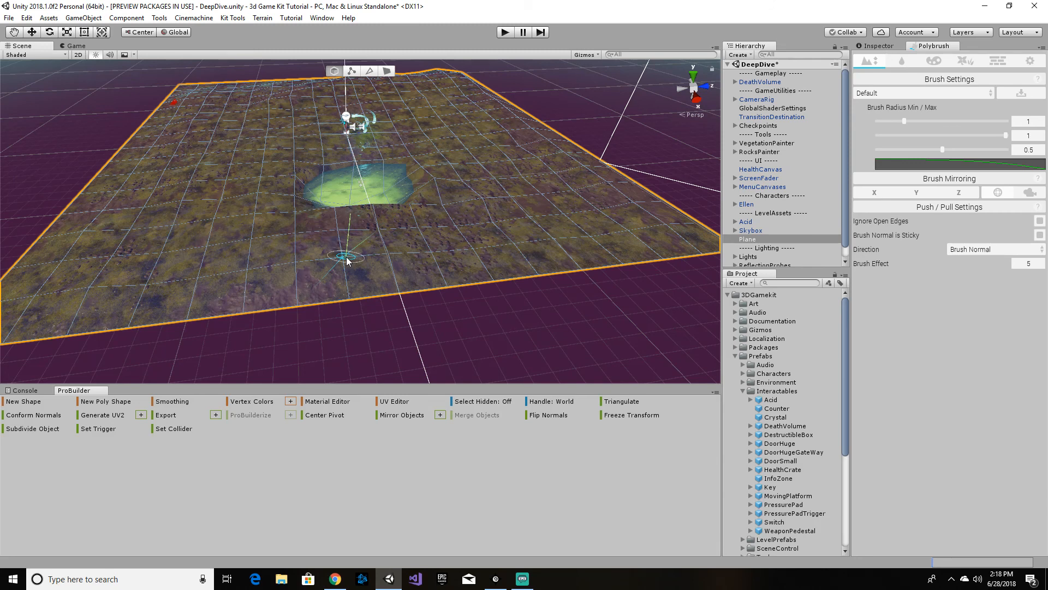
{"action": "key", "text": "ctrl+z"}
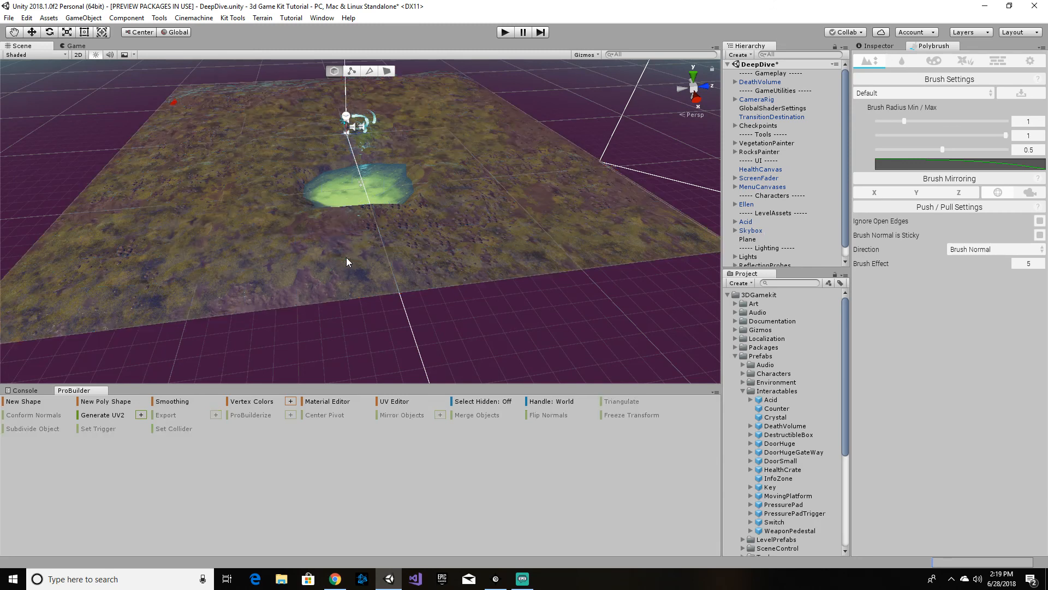
Sculpt the terrain in front of the acid pool with the push/pull brush, both raising and lowering the ground
{"action": "left_click", "coordinate": [350, 257]}
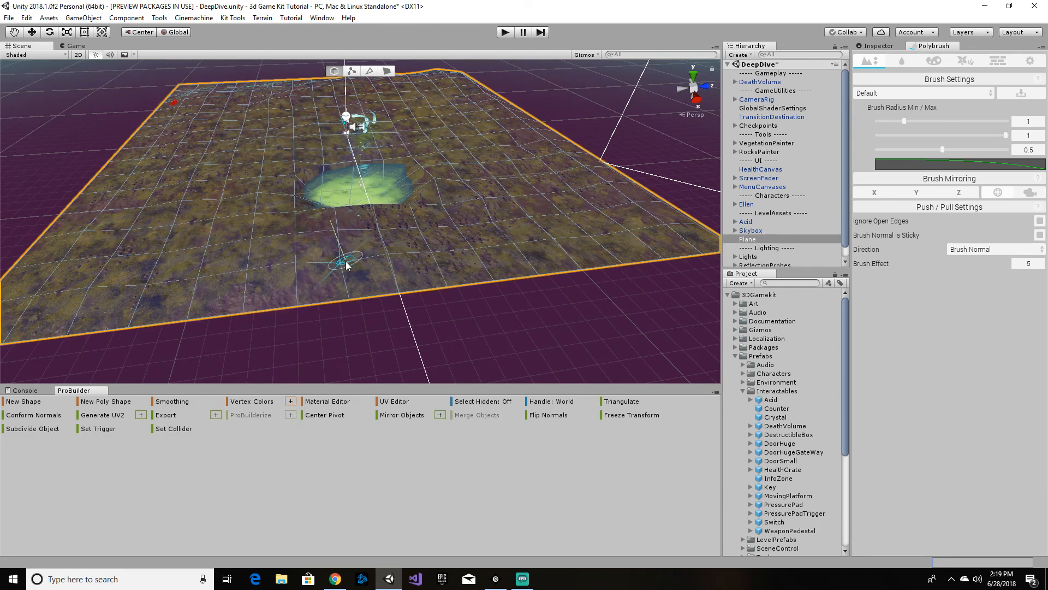
{"action": "left_click_drag", "start_coordinate": [249, 242], "coordinate": [298, 256], "text": "ctrl"}
{"action": "left_click", "coordinate": [289, 257]}
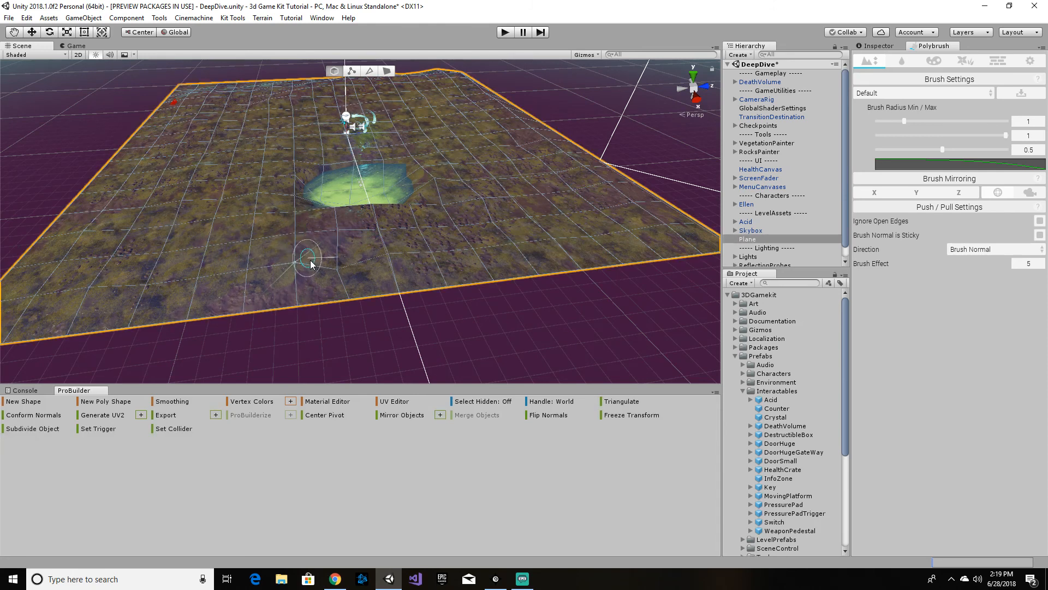
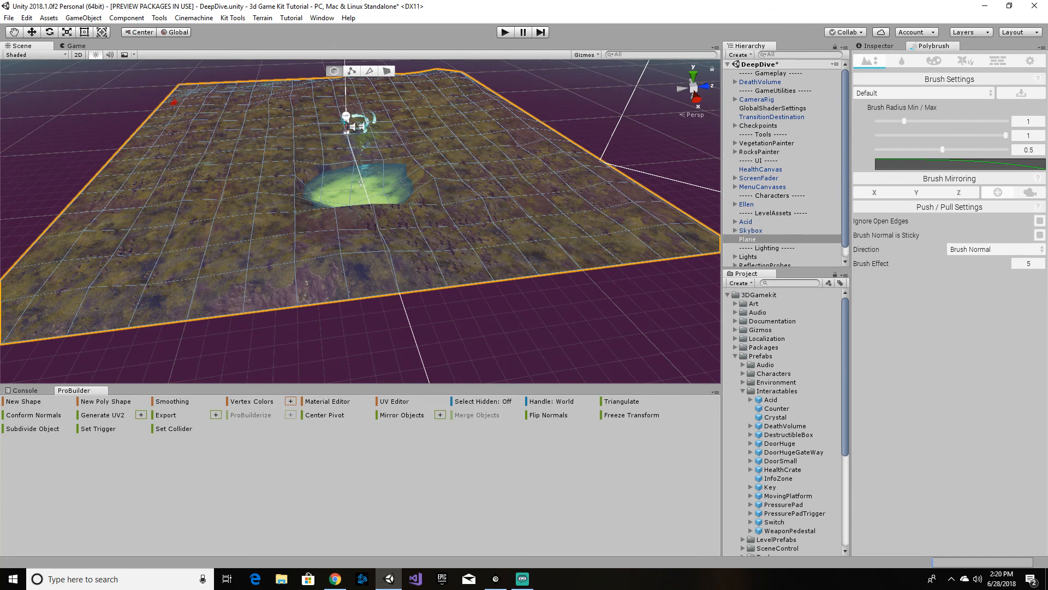
Build a new ProBuilder plane with width 20, height 20, 10 width segments and 10 length segments
{"action": "left_click", "coordinate": [26, 404]}
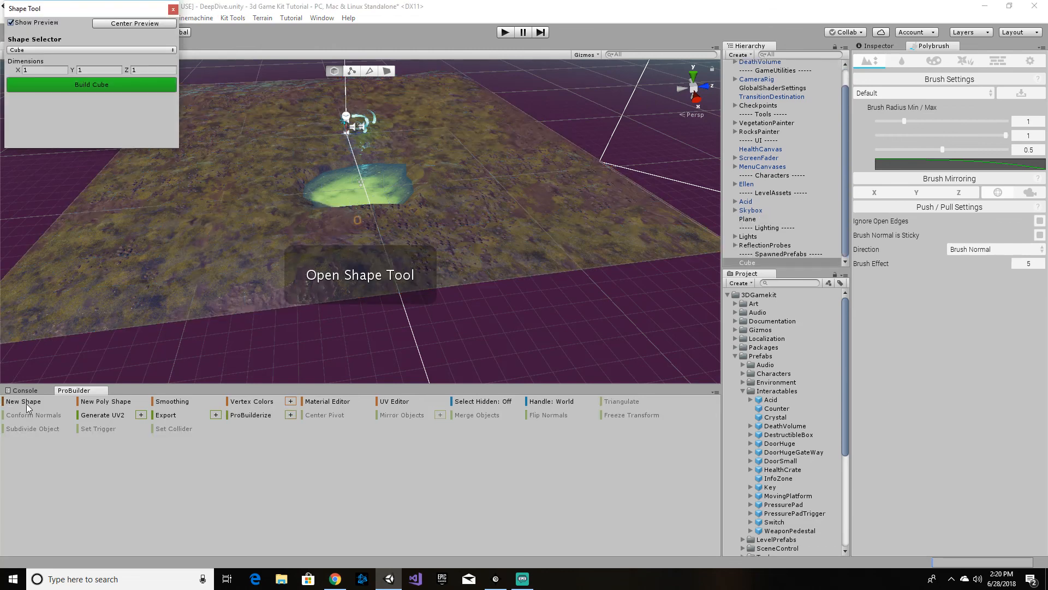
{"action": "left_click", "coordinate": [111, 49]}
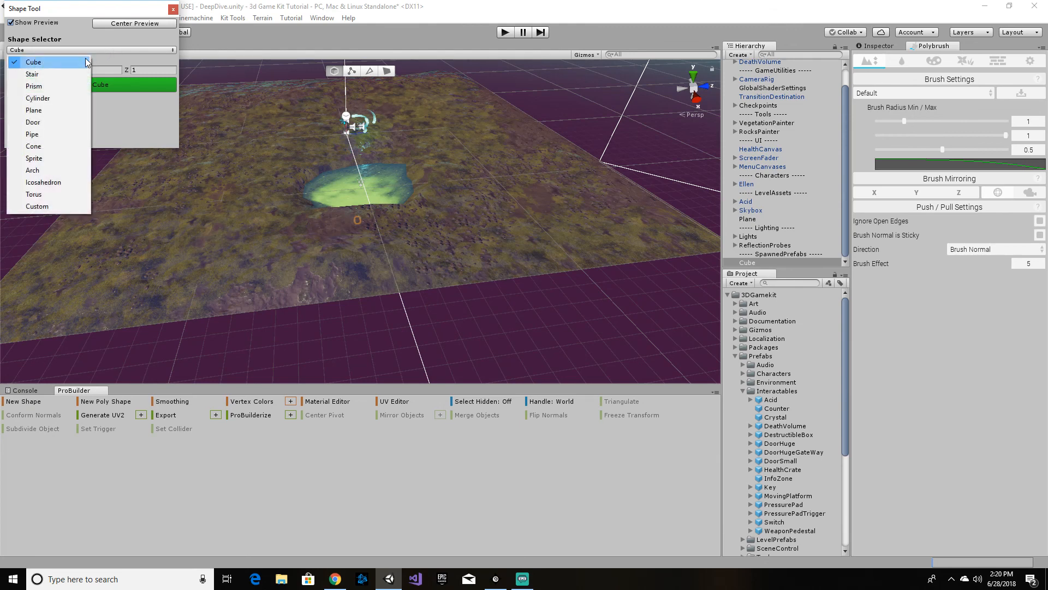
{"action": "left_click", "coordinate": [52, 115]}
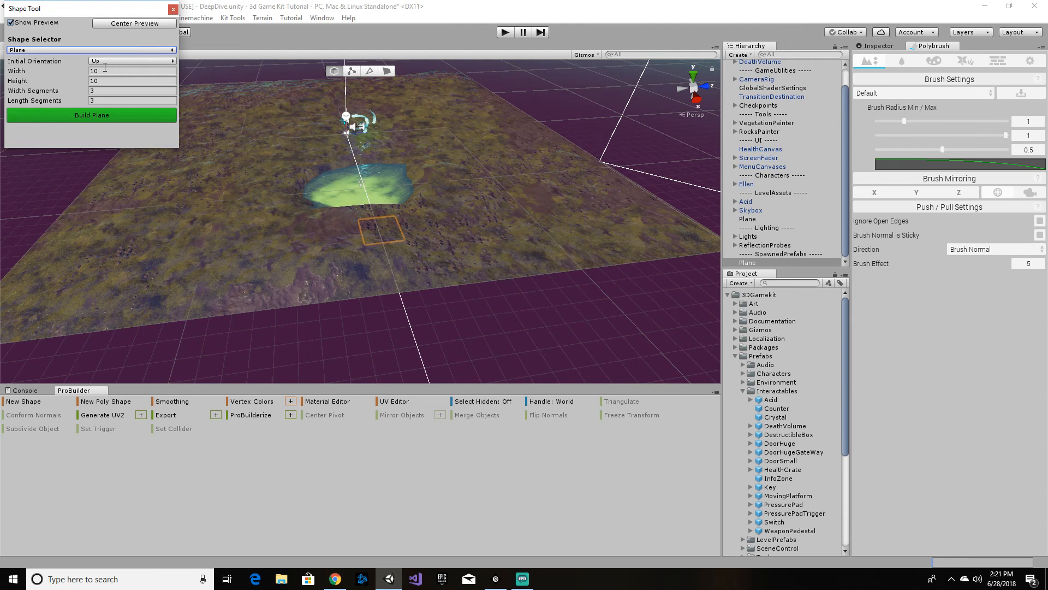
{"action": "left_click", "coordinate": [105, 70]}
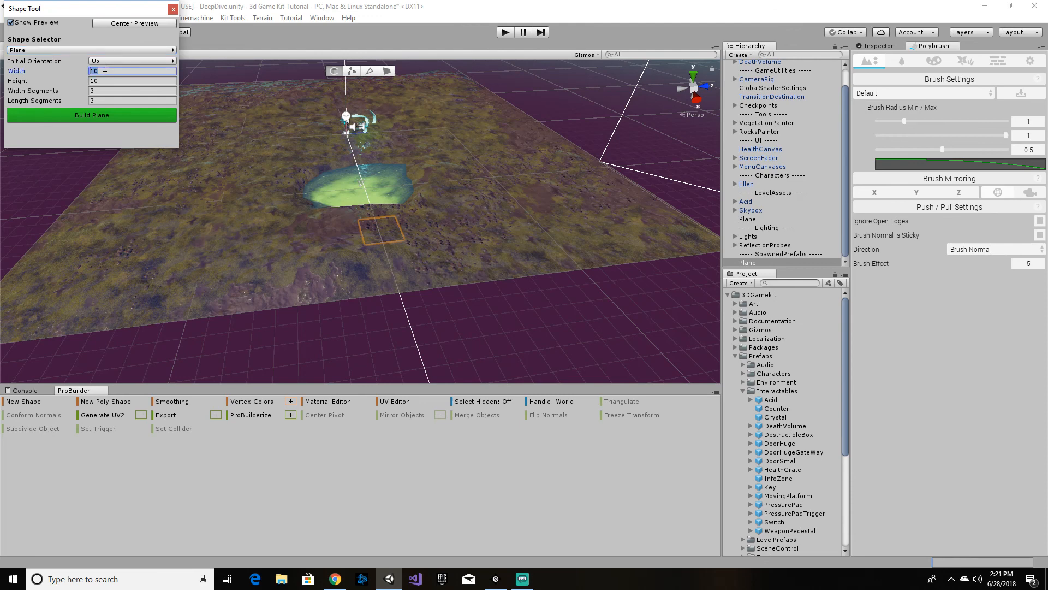
{"action": "type", "text": "20"}
{"action": "key", "text": "Tab"}
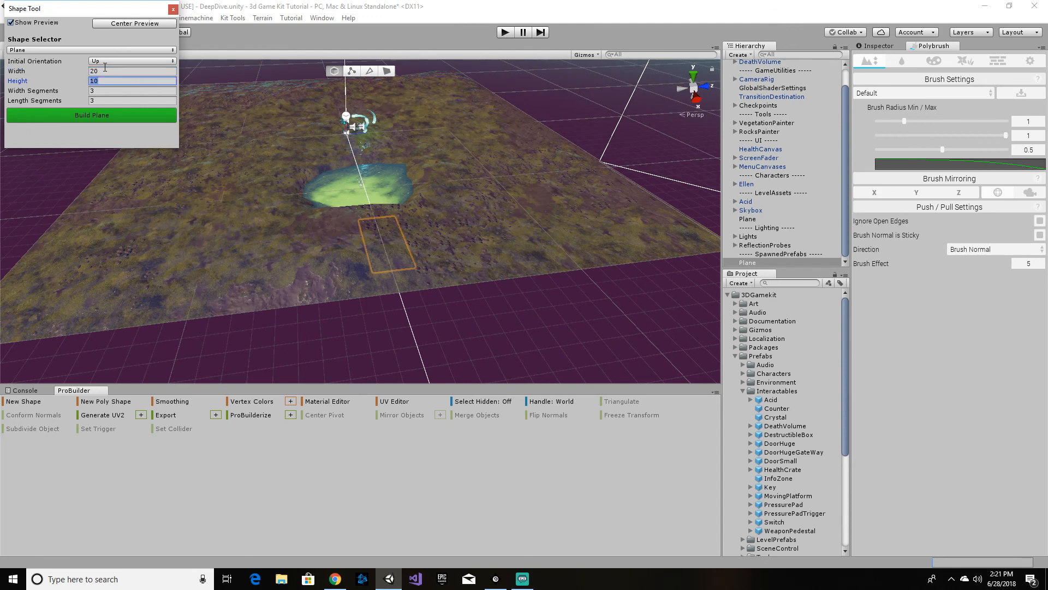
{"action": "type", "text": "20"}
{"action": "key", "text": "Tab"}
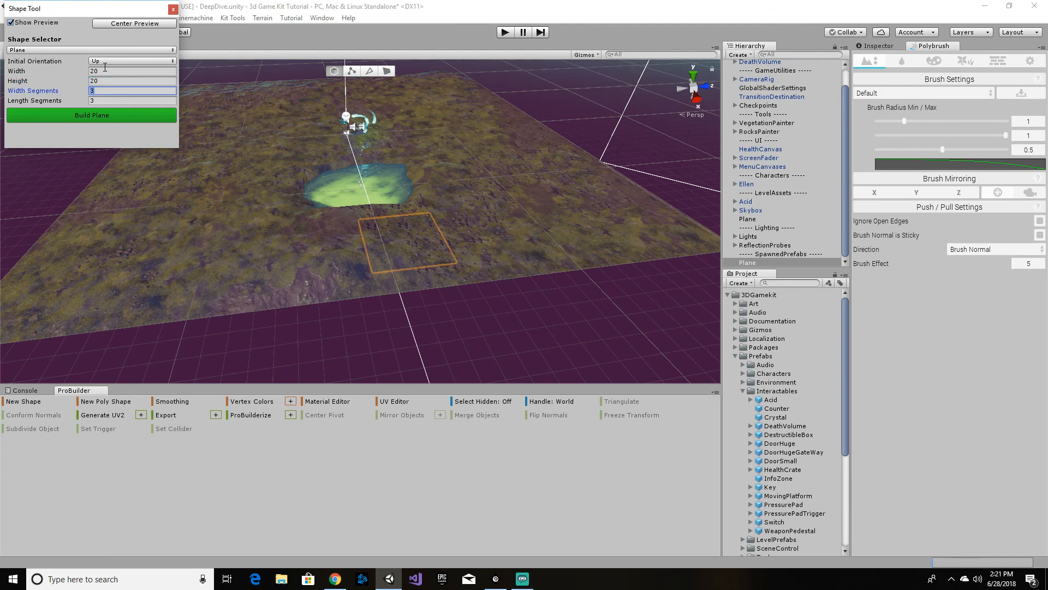
{"action": "type", "text": "10"}
{"action": "key", "text": "Tab"}
{"action": "type", "text": "10"}
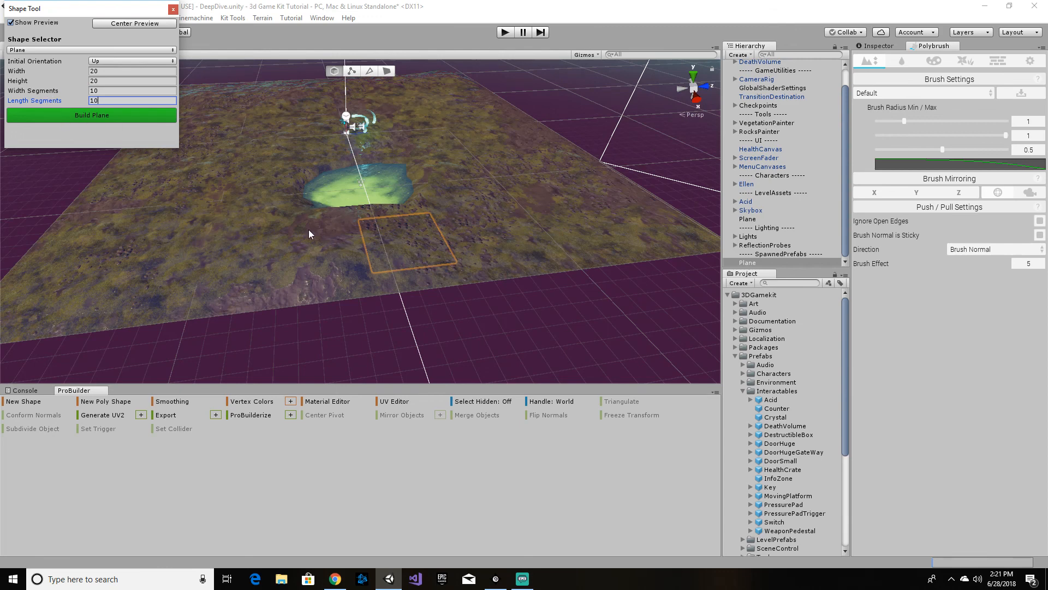
{"action": "left_click", "coordinate": [87, 115]}
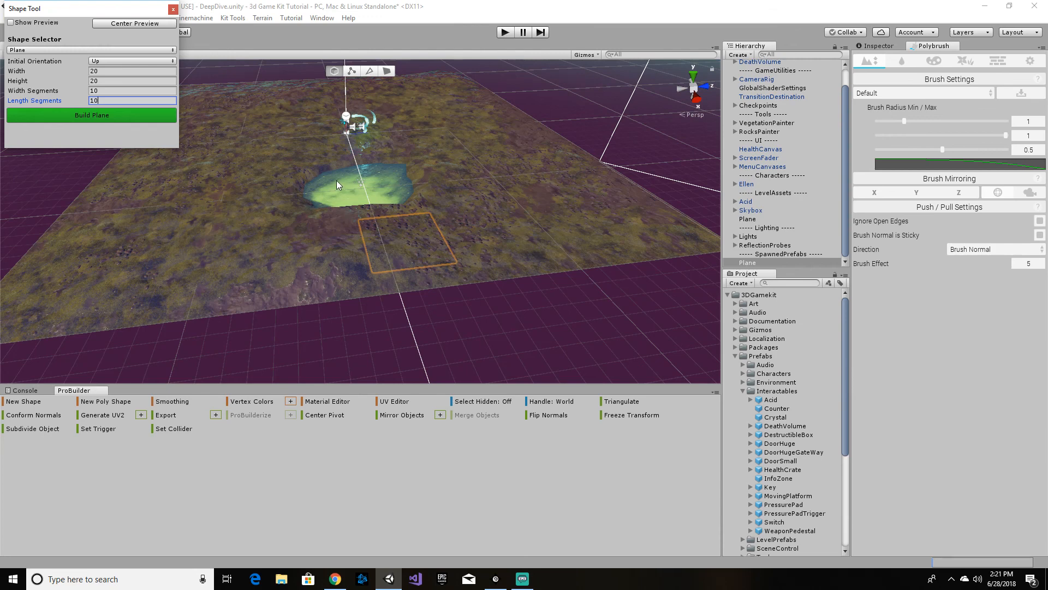
Select the newly built Plane under the SpawnedPrefabs heading and close the Shape Tool
{"action": "left_click", "coordinate": [409, 244]}
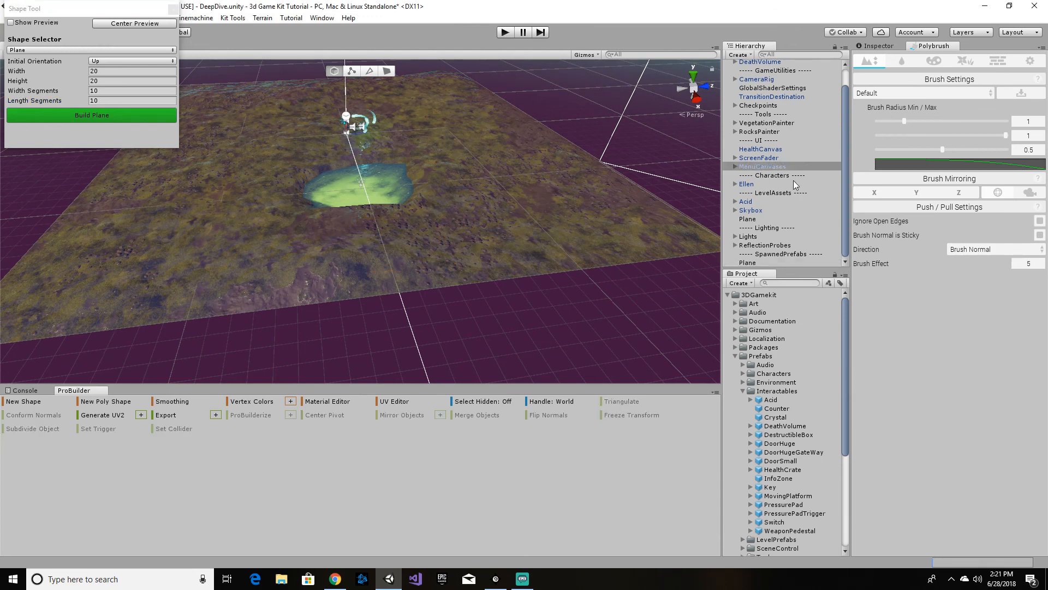
{"action": "left_click", "coordinate": [758, 263]}
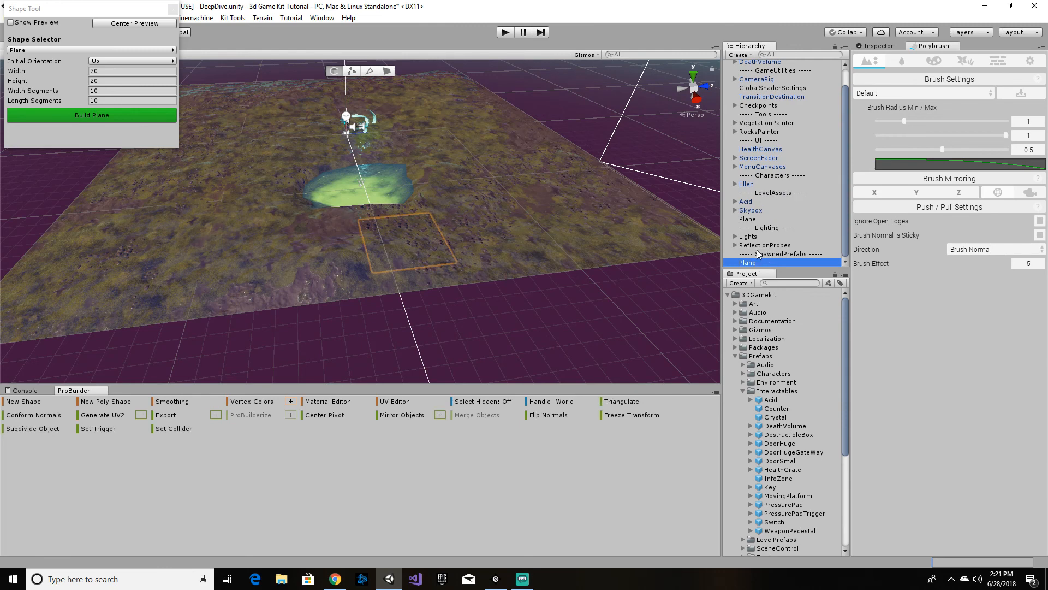
{"action": "left_click", "coordinate": [174, 9]}
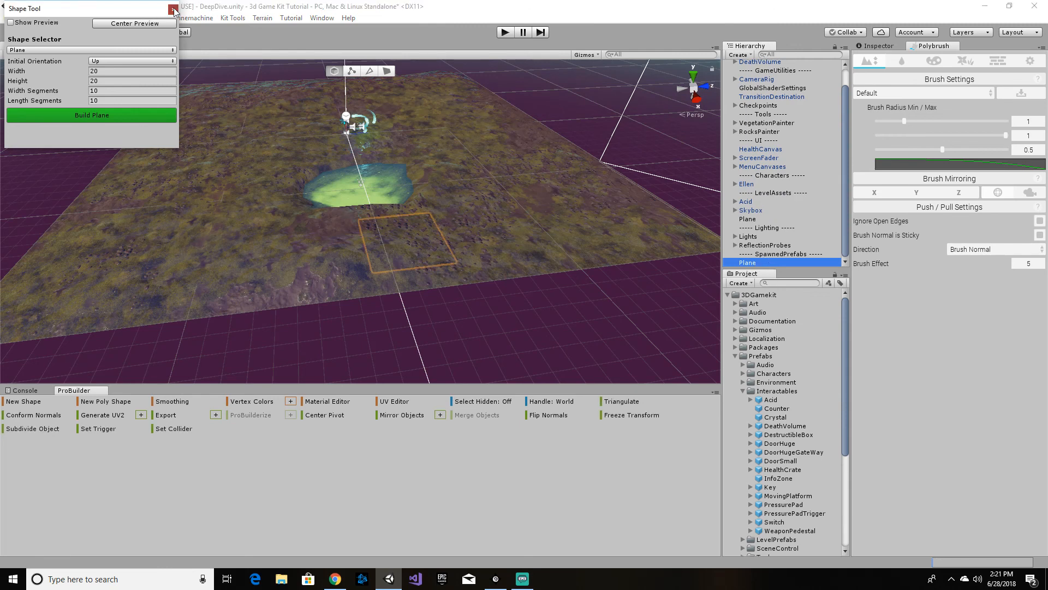
{"action": "left_click", "coordinate": [175, 9]}
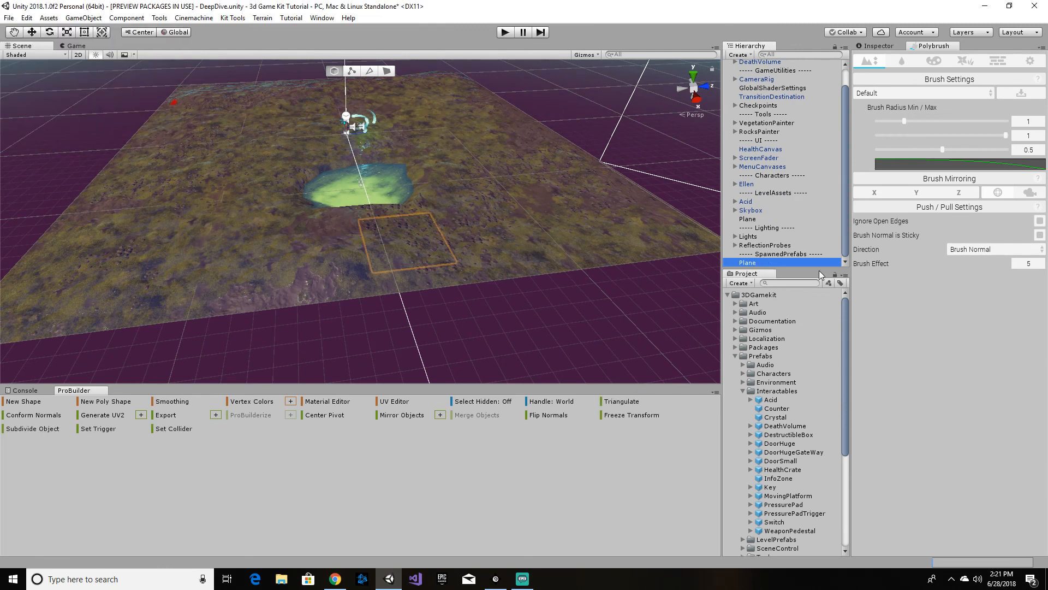
Set the new plane's position to X -30, Y 0 and Z -10
{"action": "left_click", "coordinate": [878, 47]}
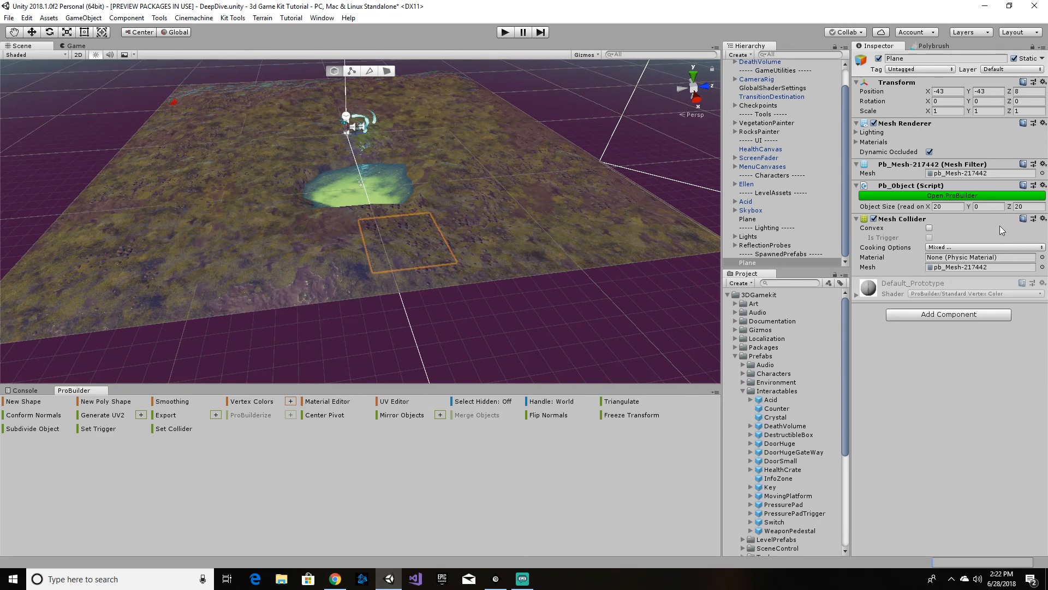
{"action": "left_click", "coordinate": [953, 91]}
{"action": "type", "text": "-30"}
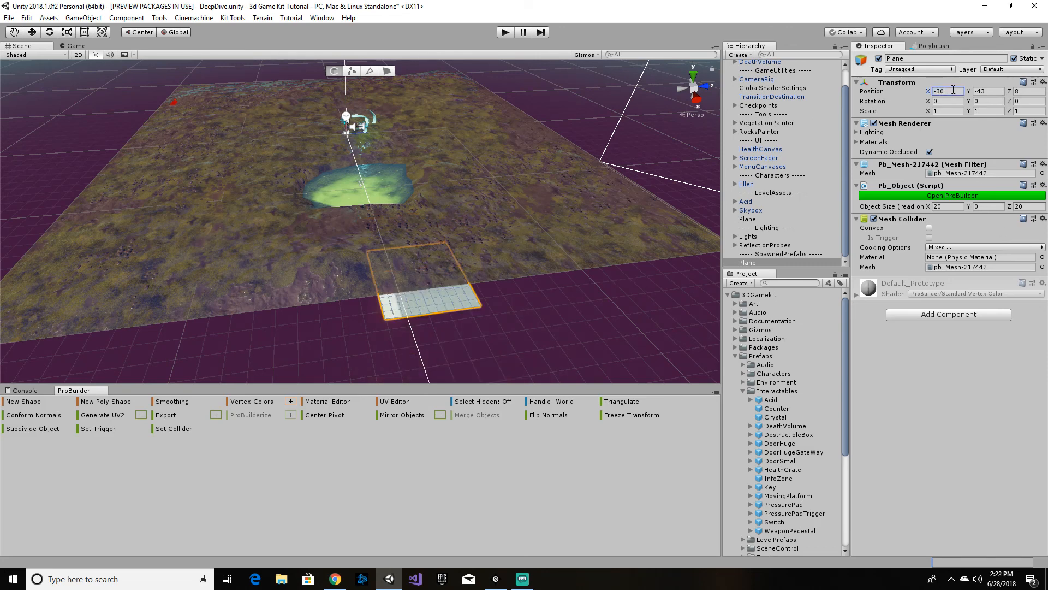
{"action": "key", "text": "Tab"}
{"action": "type", "text": "0"}
{"action": "key", "text": "Tab"}
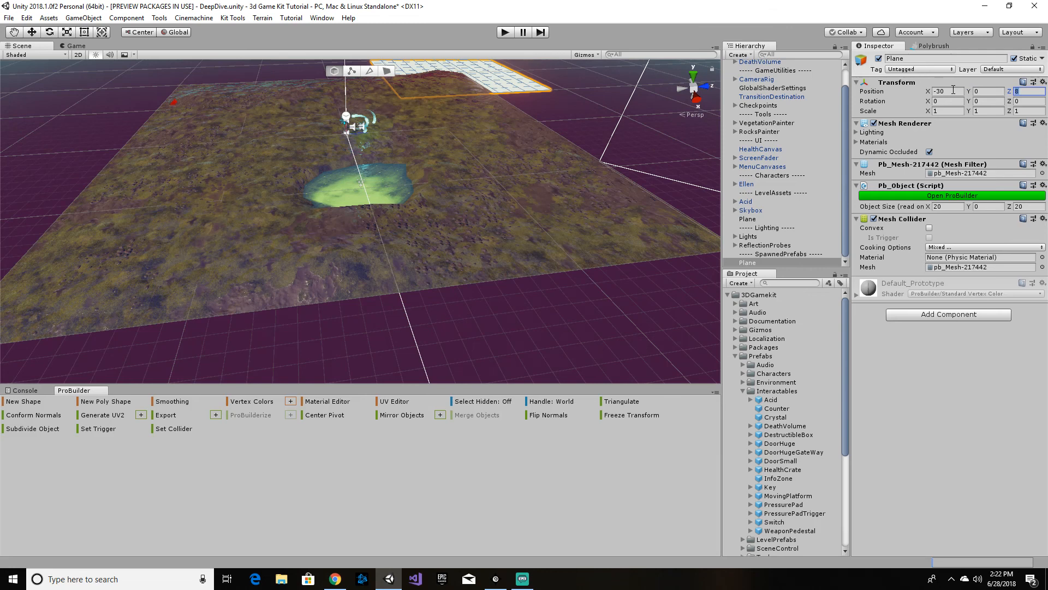
{"action": "type", "text": "-10"}
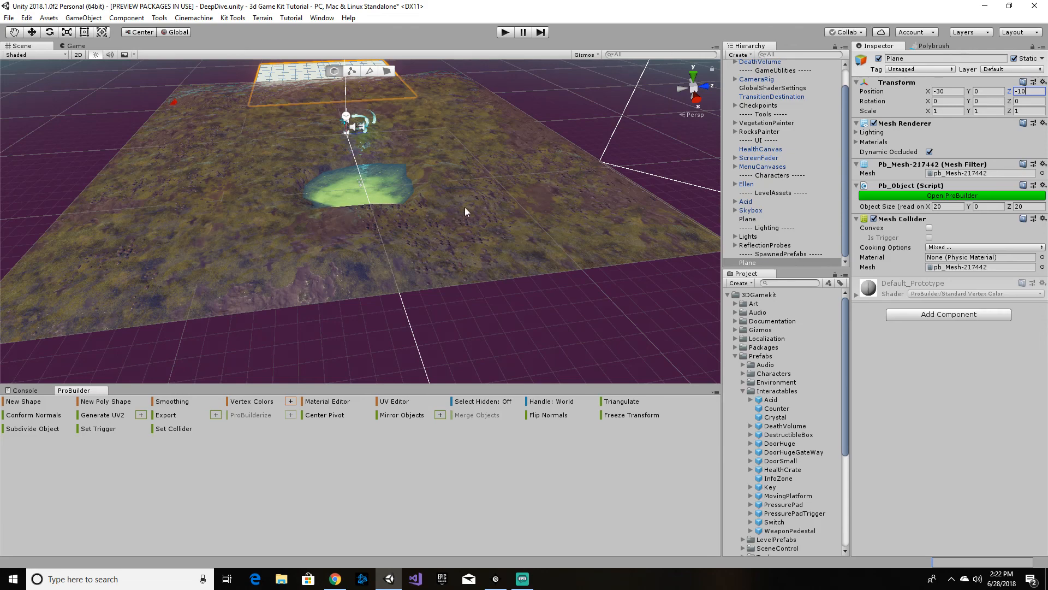
Move the plane along the X axis away from the terrain to about X -40.09, so their edges meet
{"action": "left_click_drag", "start_coordinate": [464, 207], "coordinate": [426, 101], "text": "alt"}
{"action": "right_click_drag", "start_coordinate": [426, 102], "coordinate": [776, 150]}
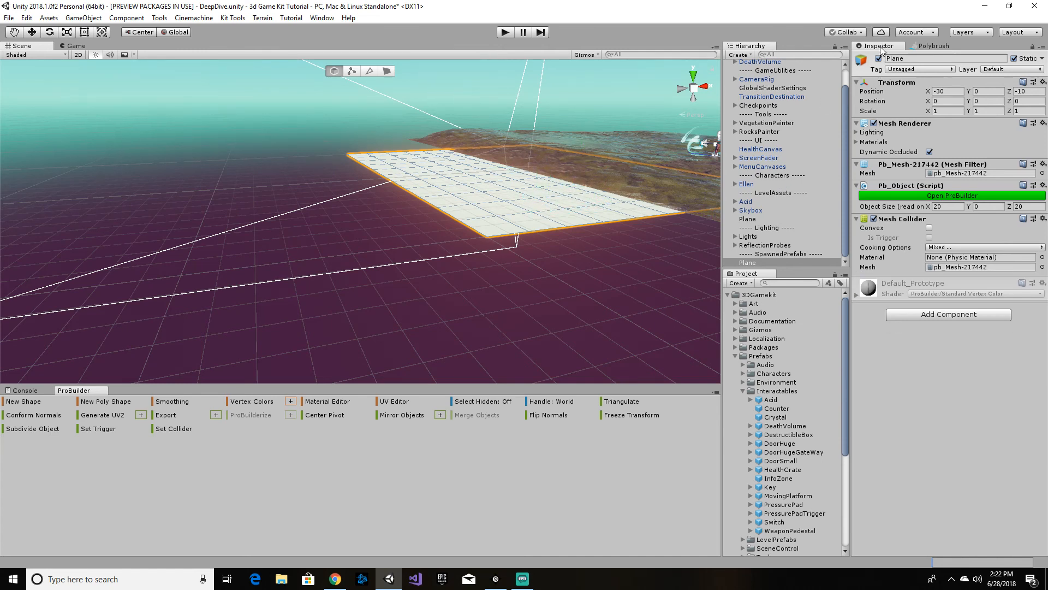
{"action": "left_click", "coordinate": [32, 32]}
{"action": "left_click_drag", "start_coordinate": [550, 171], "coordinate": [496, 190]}
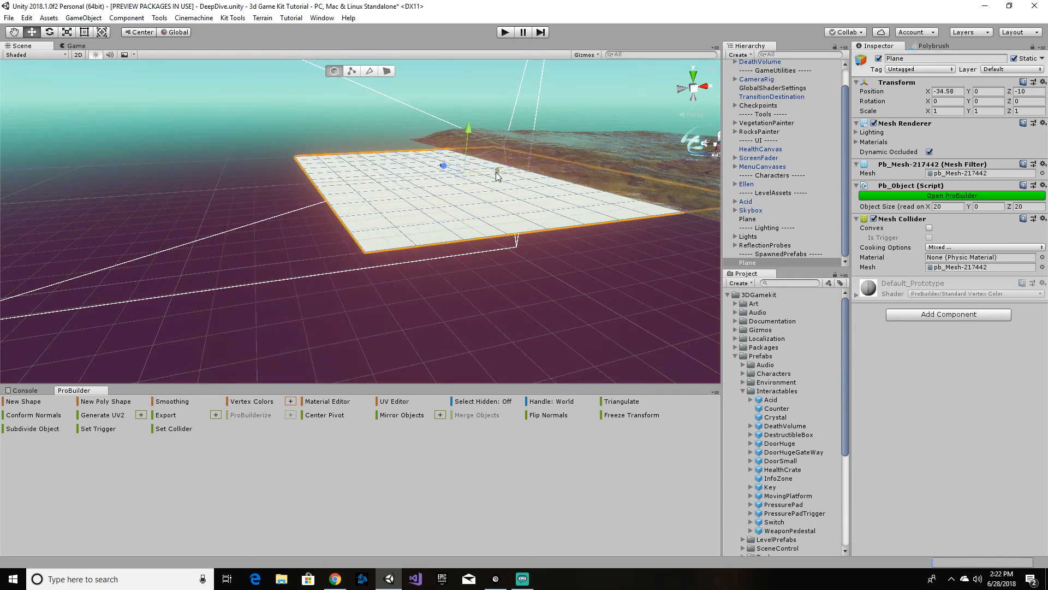
{"action": "left_click_drag", "start_coordinate": [497, 175], "coordinate": [426, 194]}
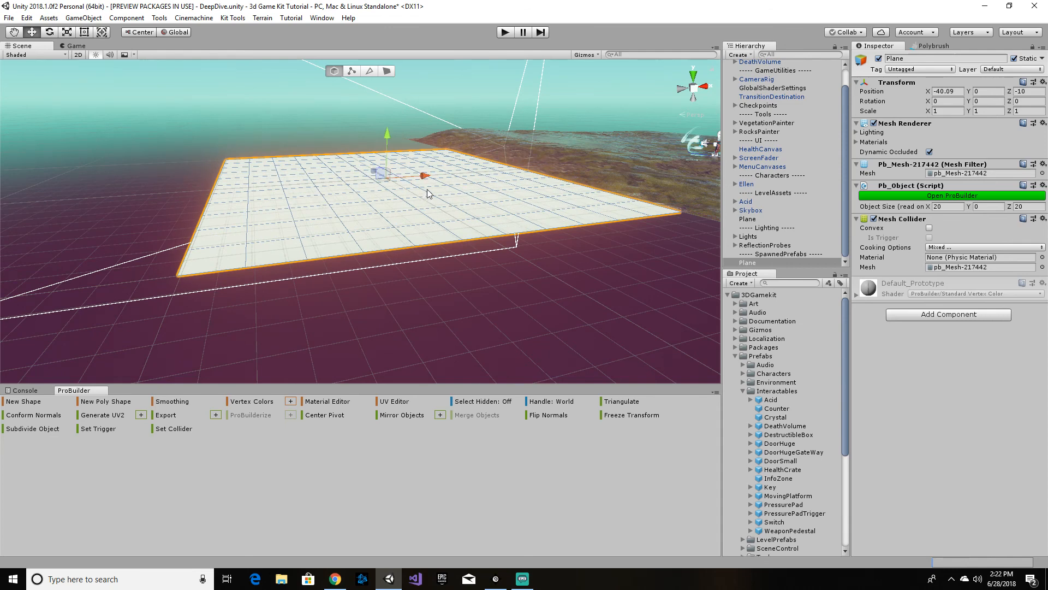
{"action": "mouse_move", "coordinate": [425, 175]}
{"action": "left_mouse_down"}
{"action": "mouse_move", "coordinate": [456, 176]}
{"action": "mouse_move", "coordinate": [427, 182]}
{"action": "left_mouse_up"}
Set the plane's Z scale to 2 and shift it along the Z axis to -20, centring it against the terrain
{"action": "right_click_drag", "start_coordinate": [483, 226], "coordinate": [703, 209]}
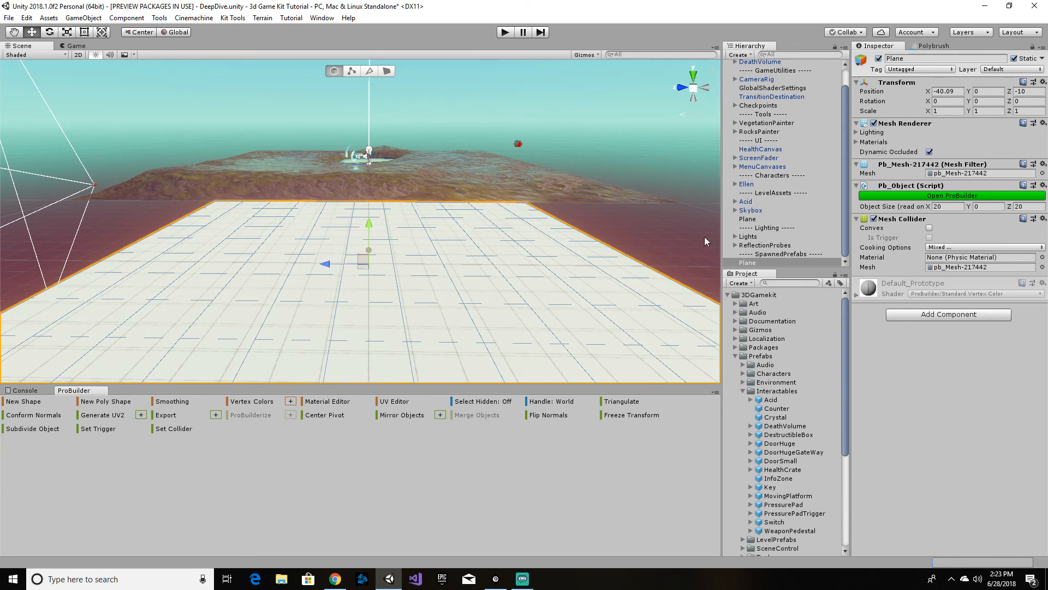
{"action": "left_click", "coordinate": [1027, 111]}
{"action": "type", "text": "2"}
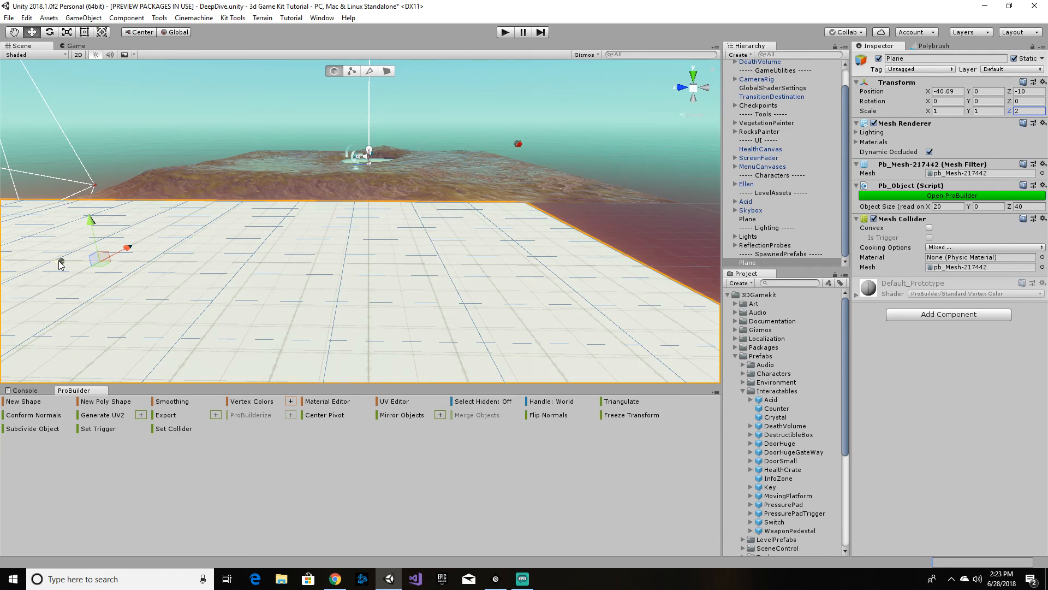
{"action": "left_click_drag", "start_coordinate": [62, 265], "coordinate": [321, 271]}
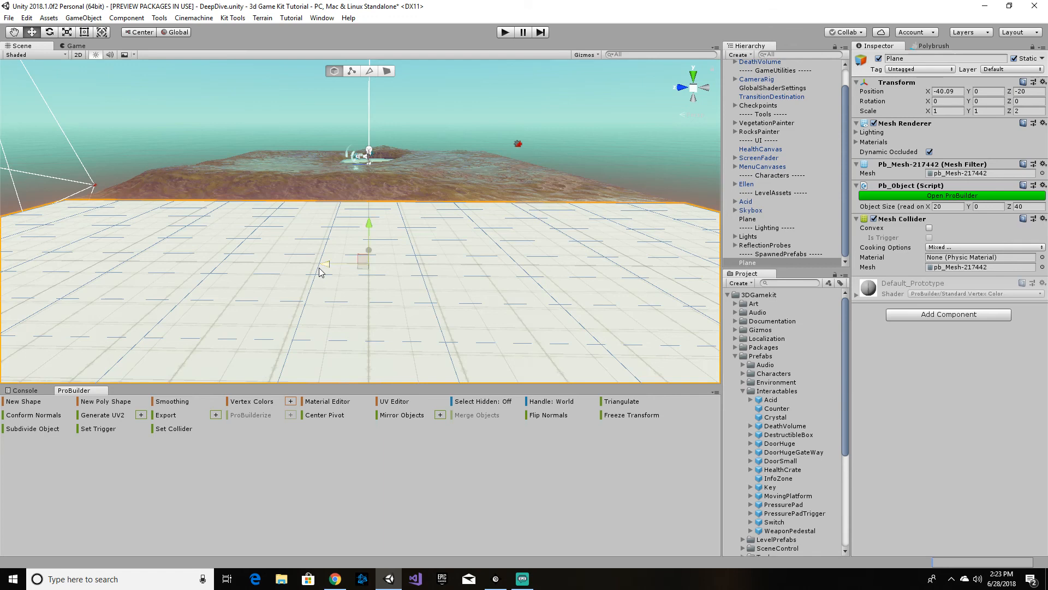
Check the plane's current material settings and filter the project assets by the Material type
{"action": "right_click_drag", "start_coordinate": [325, 267], "coordinate": [281, 306]}
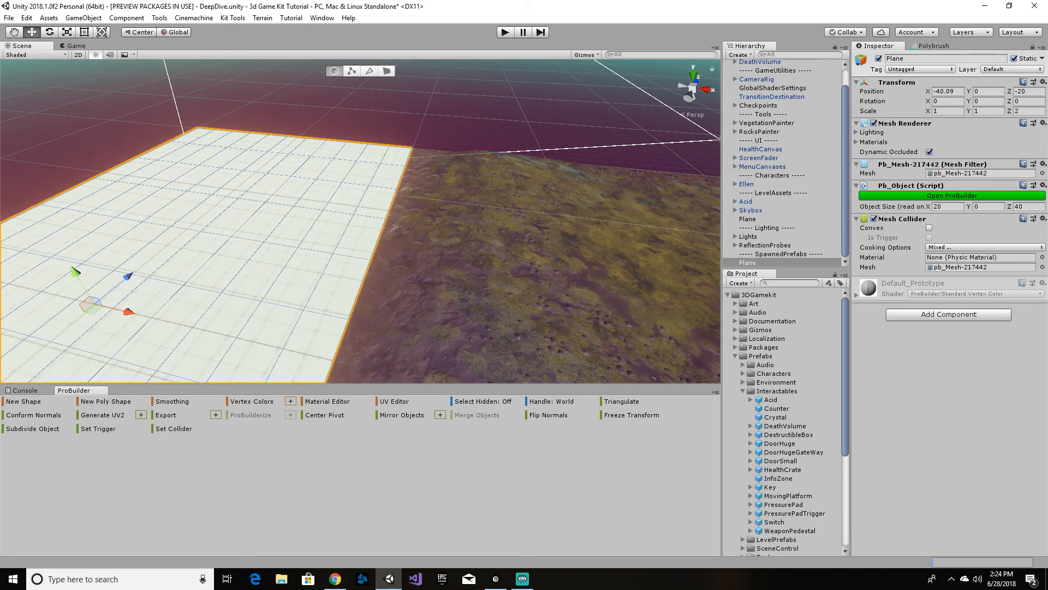
{"action": "left_click", "coordinate": [857, 294]}
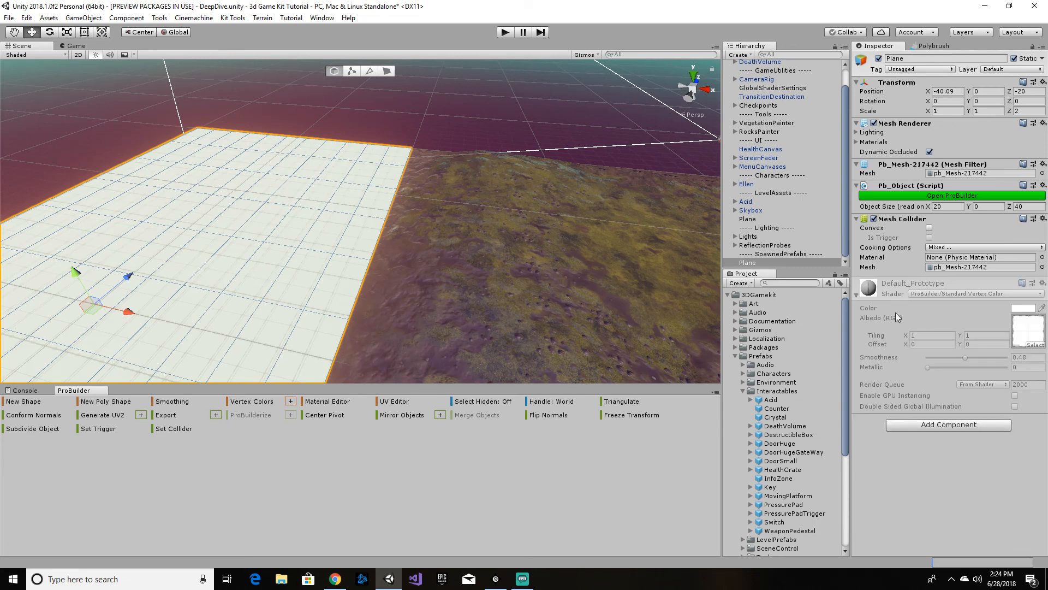
{"action": "left_click", "coordinate": [856, 295]}
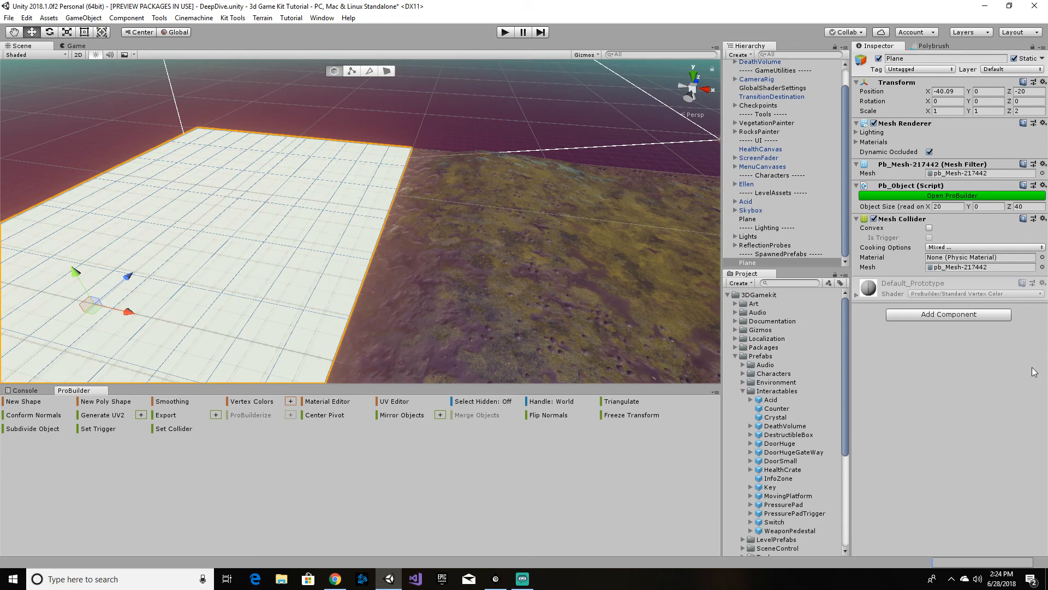
{"action": "left_click", "coordinate": [828, 283]}
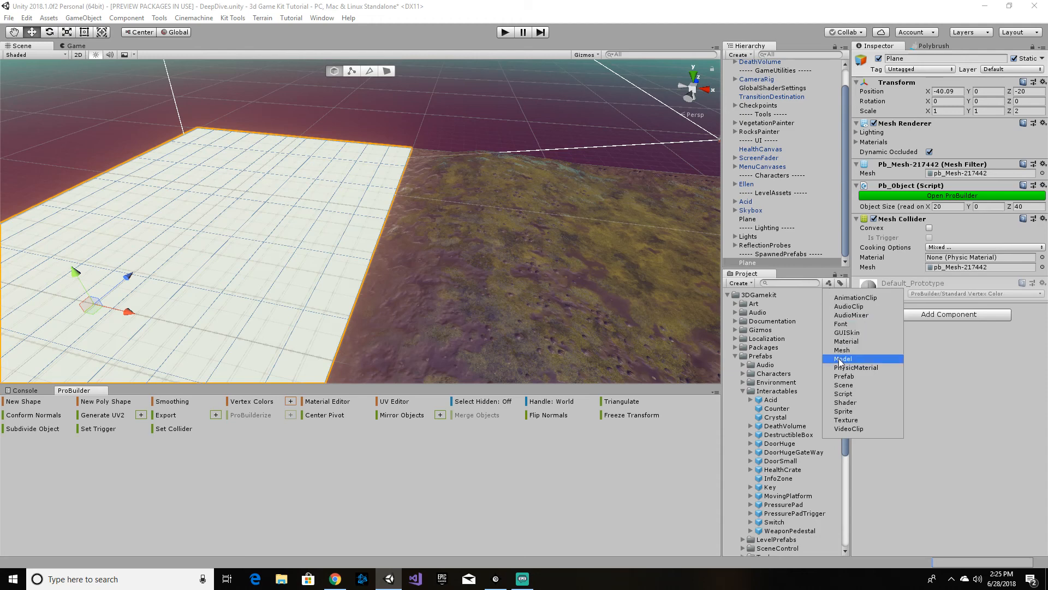
{"action": "left_click", "coordinate": [846, 341]}
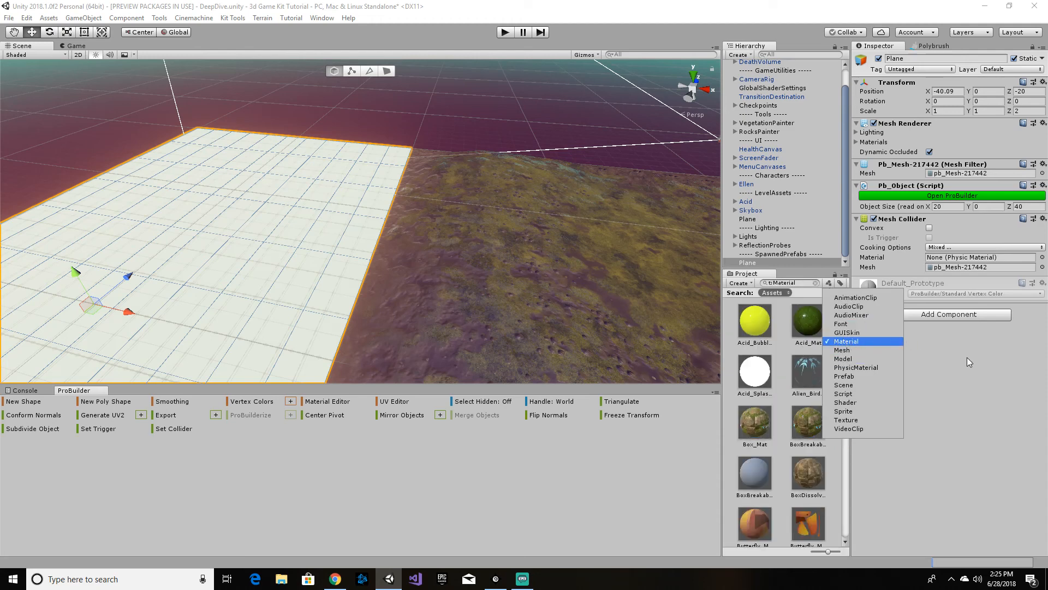
{"action": "left_click", "coordinate": [833, 285]}
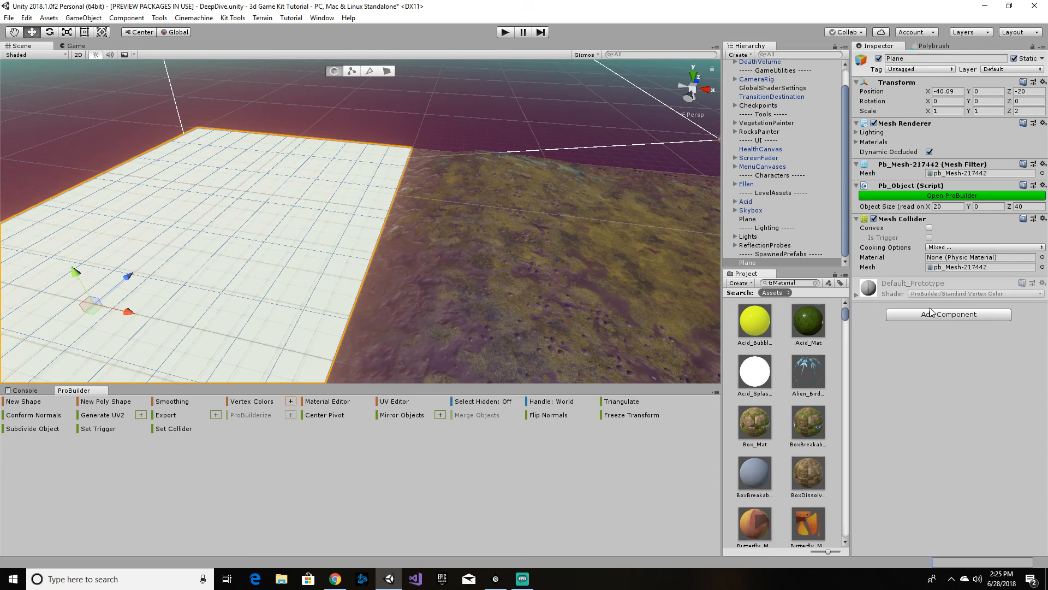
Search the materials for default_ground_mat and apply Default_Ground_Mat to the new plane
{"action": "left_click", "coordinate": [798, 282]}
{"action": "type", "text": "defaul"}
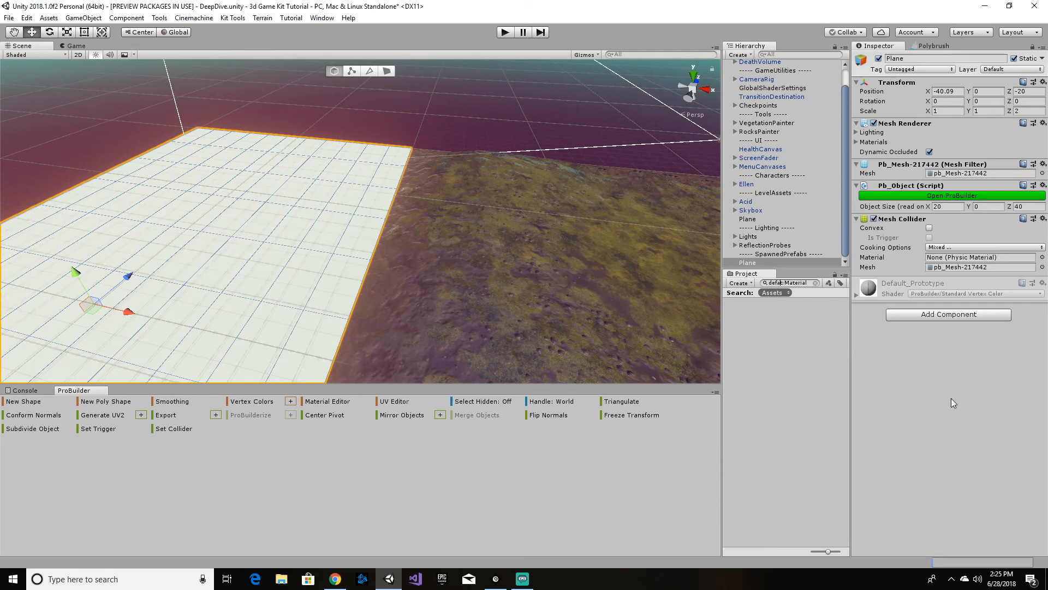
{"action": "type", "text": "t"}
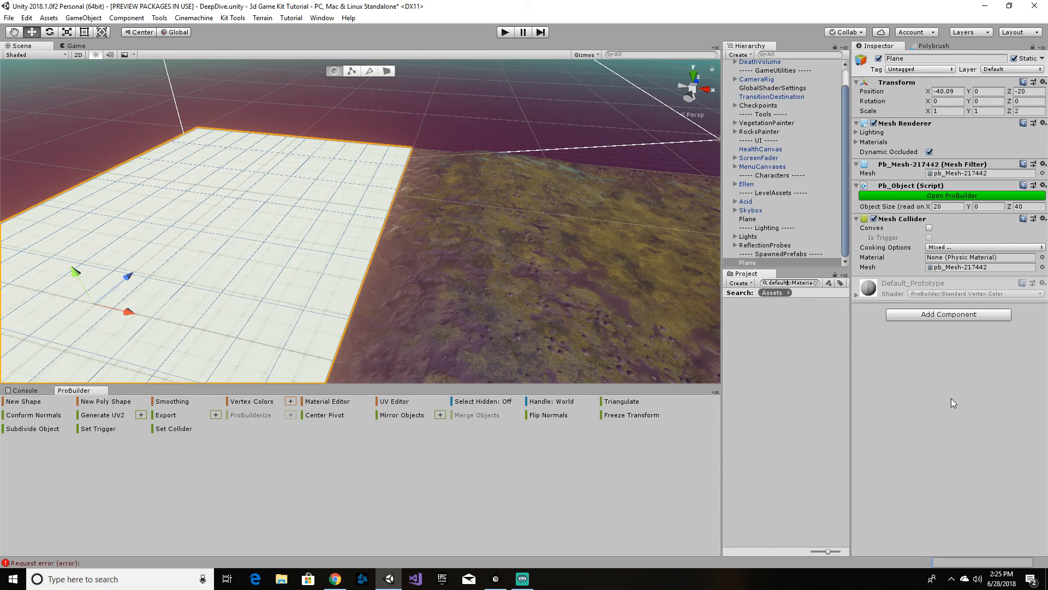
{"action": "type", "text": "_gro"}
{"action": "type", "text": "und_"}
{"action": "type", "text": "mat t:M"}
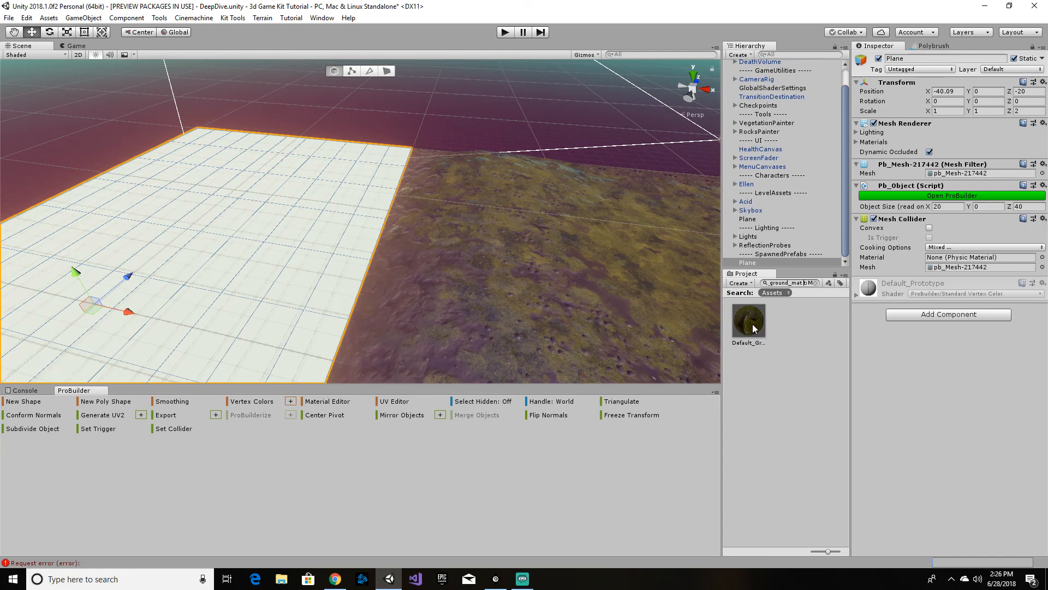
{"action": "left_click_drag", "start_coordinate": [749, 321], "coordinate": [509, 289]}
{"action": "left_click_drag", "start_coordinate": [504, 283], "coordinate": [250, 225]}
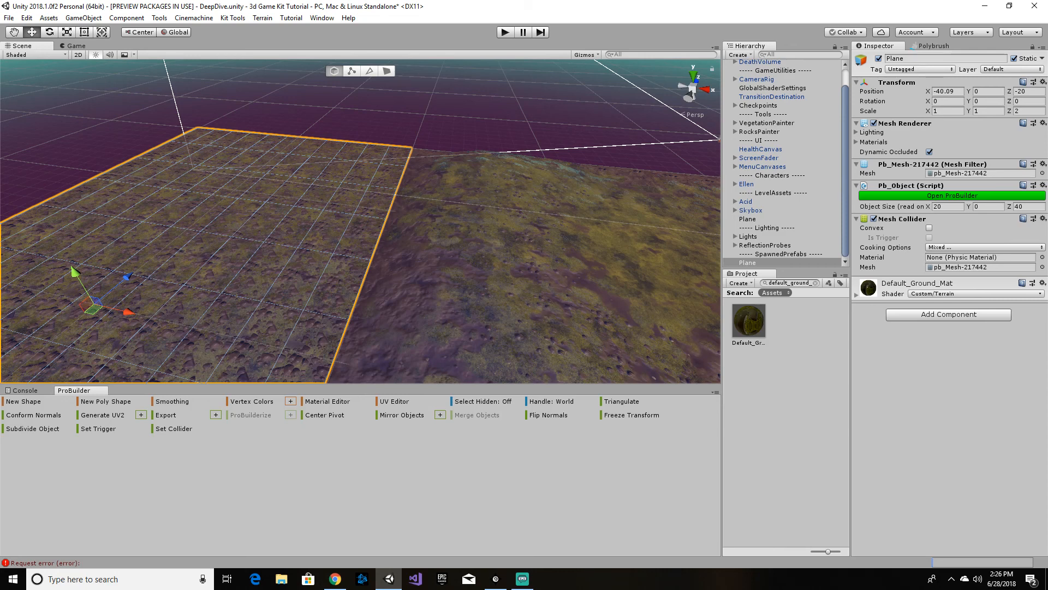
Paint red vertex color across the new plane with Polybrush to vary its ground texture
{"action": "left_click", "coordinate": [935, 46]}
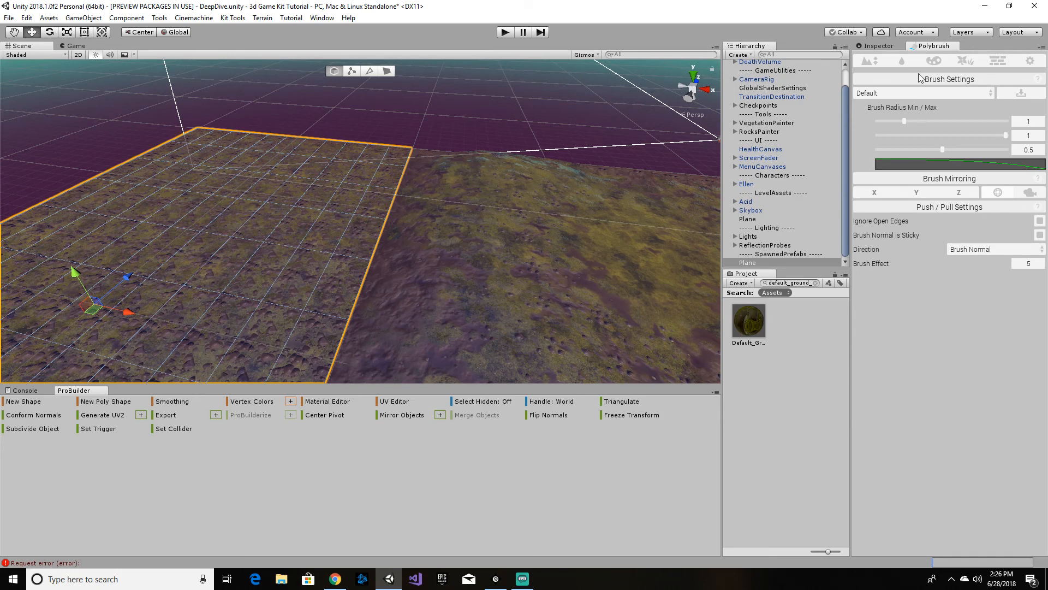
{"action": "left_click", "coordinate": [872, 61]}
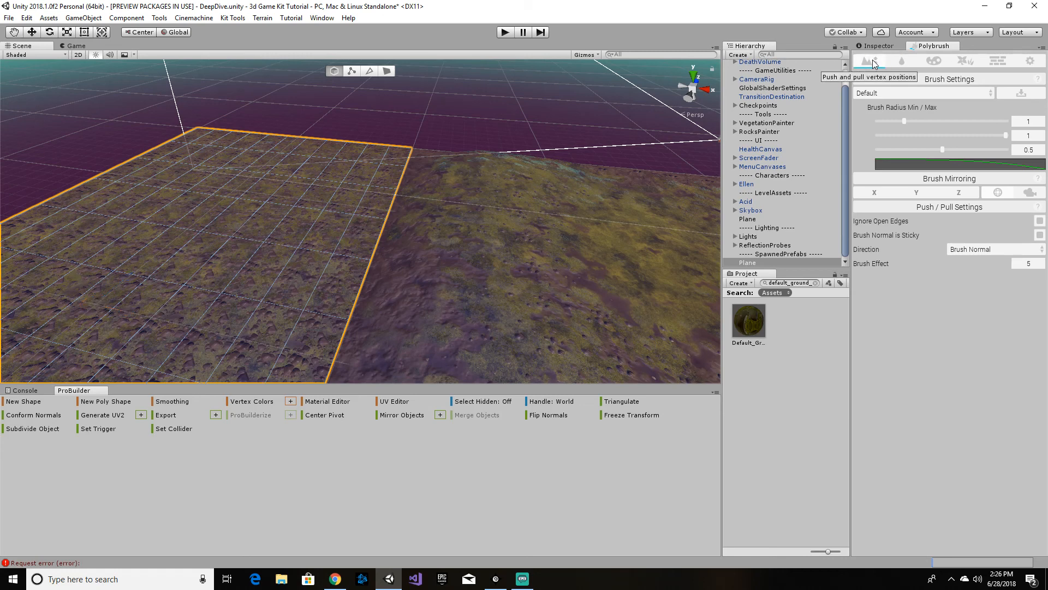
{"action": "left_click", "coordinate": [877, 62]}
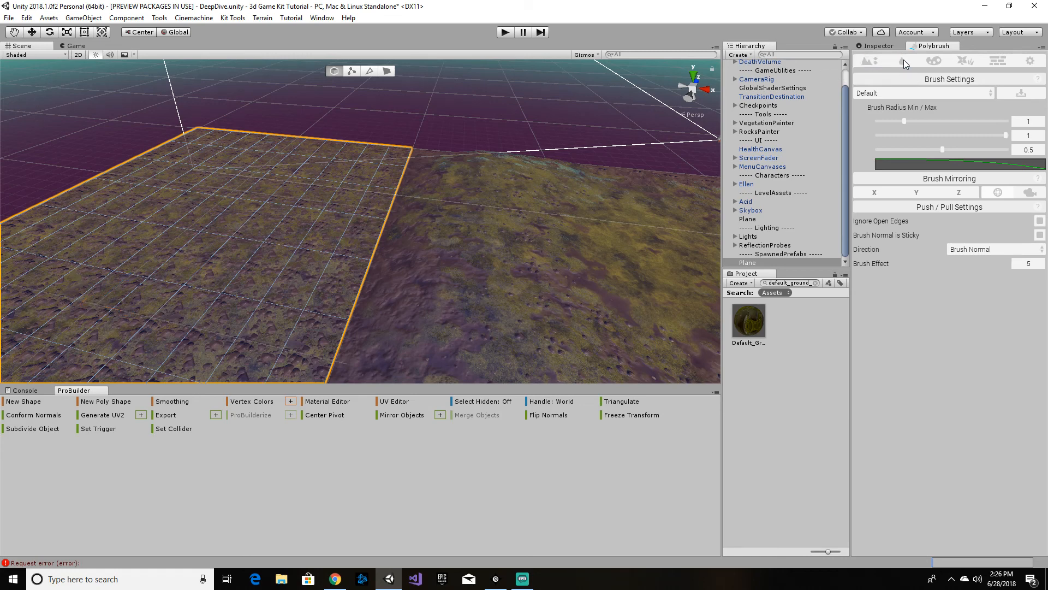
{"action": "left_click", "coordinate": [903, 60]}
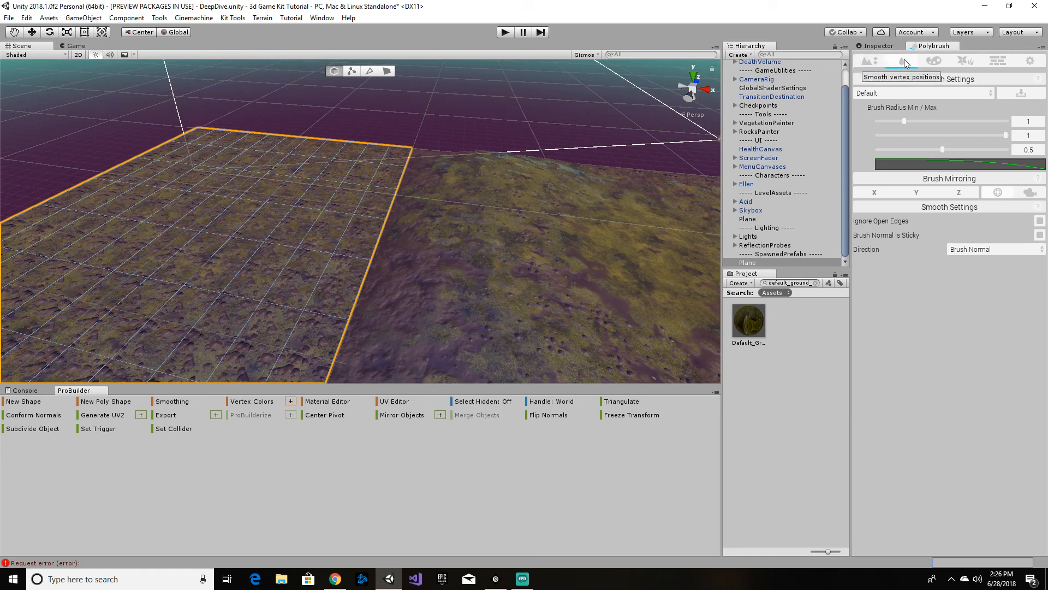
{"action": "left_click", "coordinate": [934, 61]}
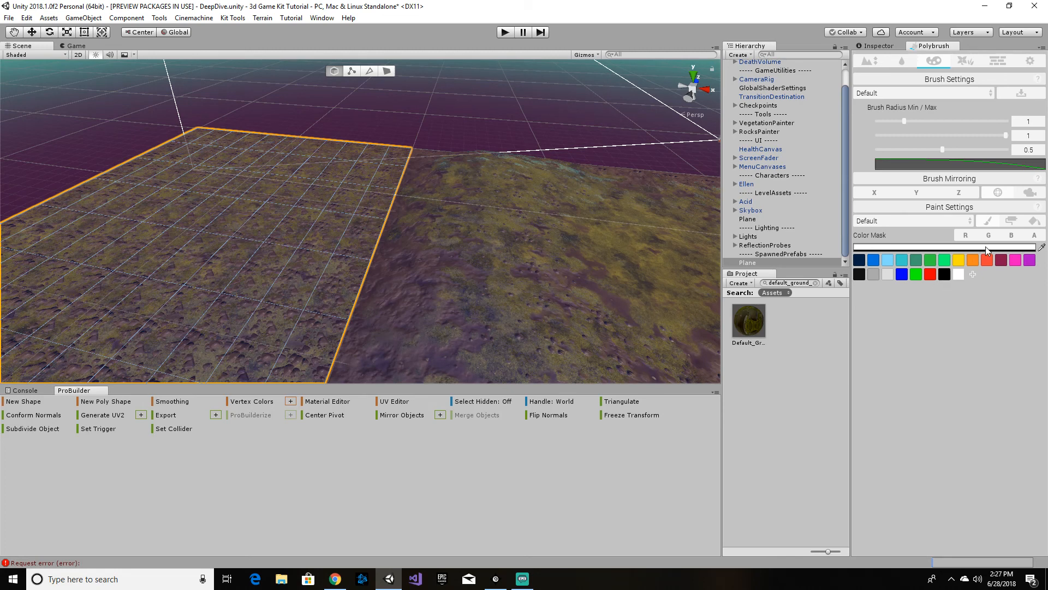
{"action": "left_click", "coordinate": [931, 274]}
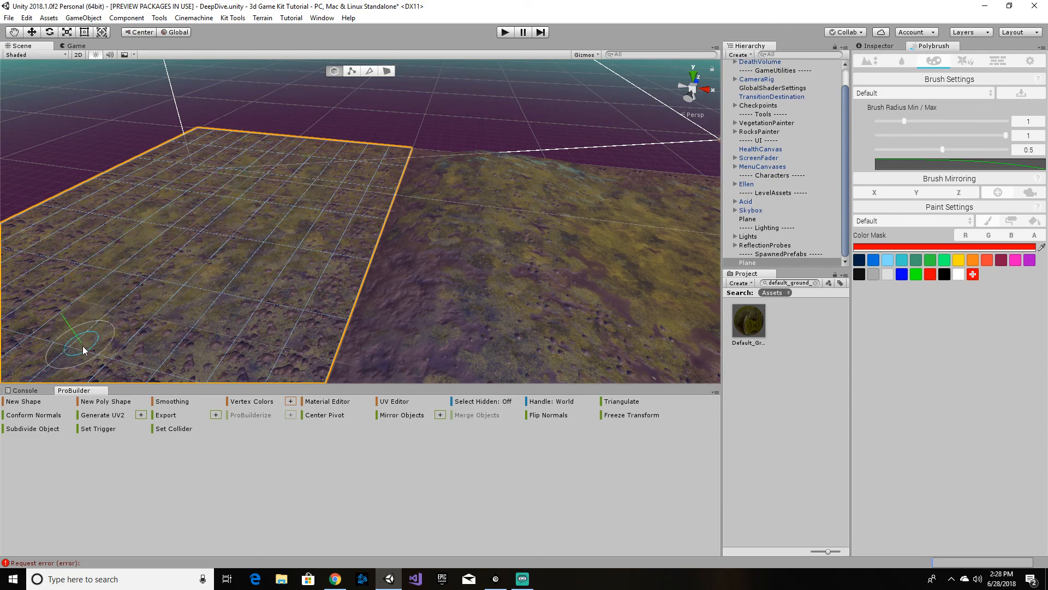
{"action": "mouse_move", "coordinate": [159, 304]}
{"action": "left_mouse_down", "text": "alt"}
{"action": "mouse_move", "coordinate": [182, 288]}
{"action": "mouse_move", "coordinate": [70, 346]}
{"action": "mouse_move", "coordinate": [99, 333]}
{"action": "left_mouse_up", "text": "alt"}
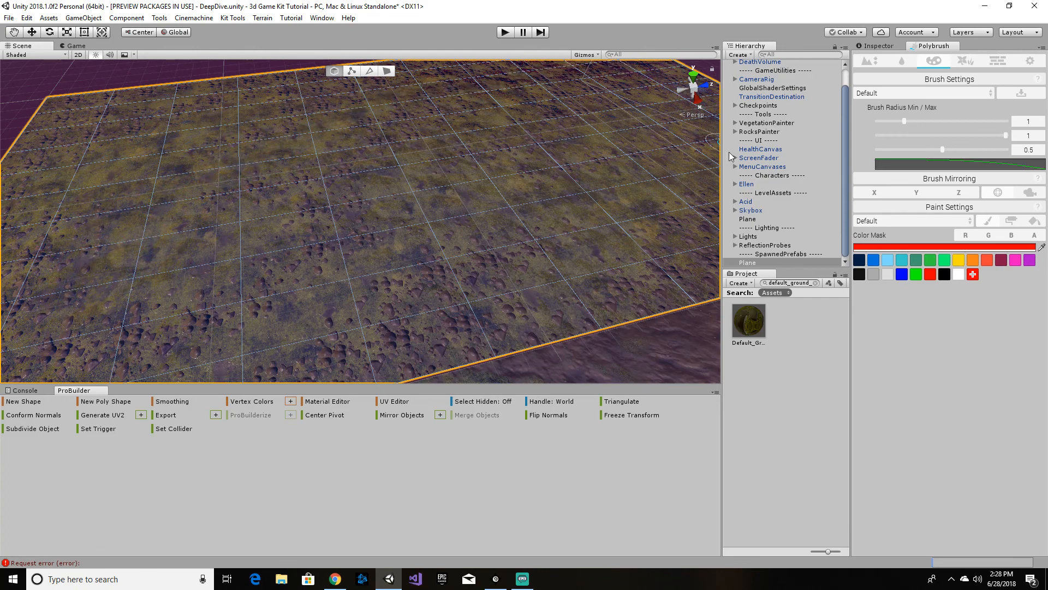
{"action": "mouse_move", "coordinate": [616, 234]}
{"action": "left_mouse_down", "text": "alt"}
{"action": "mouse_move", "coordinate": [450, 227]}
{"action": "mouse_move", "coordinate": [421, 199]}
{"action": "left_mouse_up", "text": "alt"}
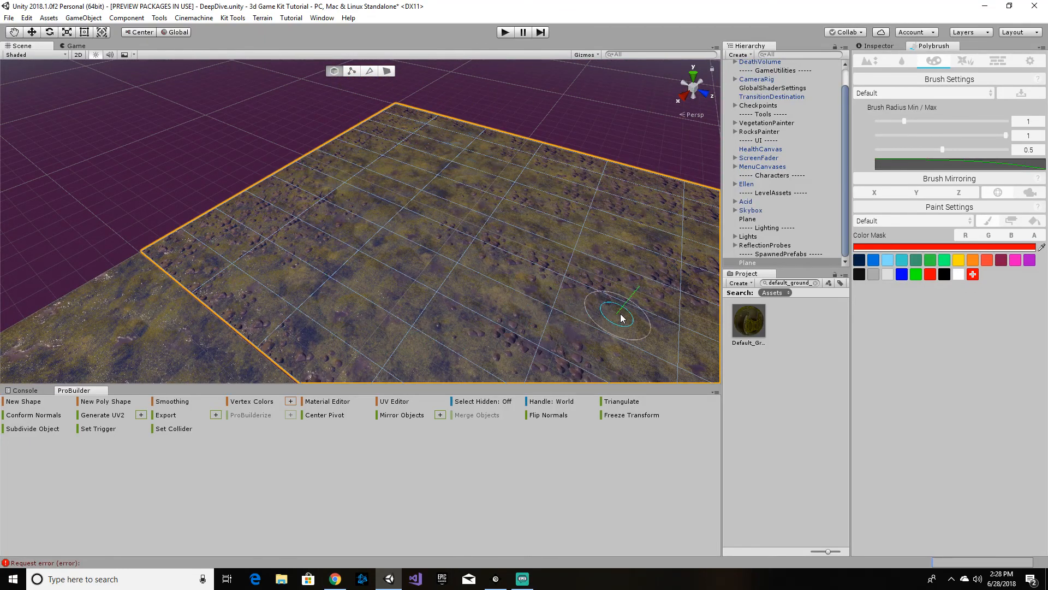
{"action": "mouse_move", "coordinate": [693, 293]}
{"action": "left_mouse_down", "text": "alt"}
{"action": "mouse_move", "coordinate": [575, 287]}
{"action": "mouse_move", "coordinate": [431, 141]}
{"action": "left_mouse_up", "text": "alt"}
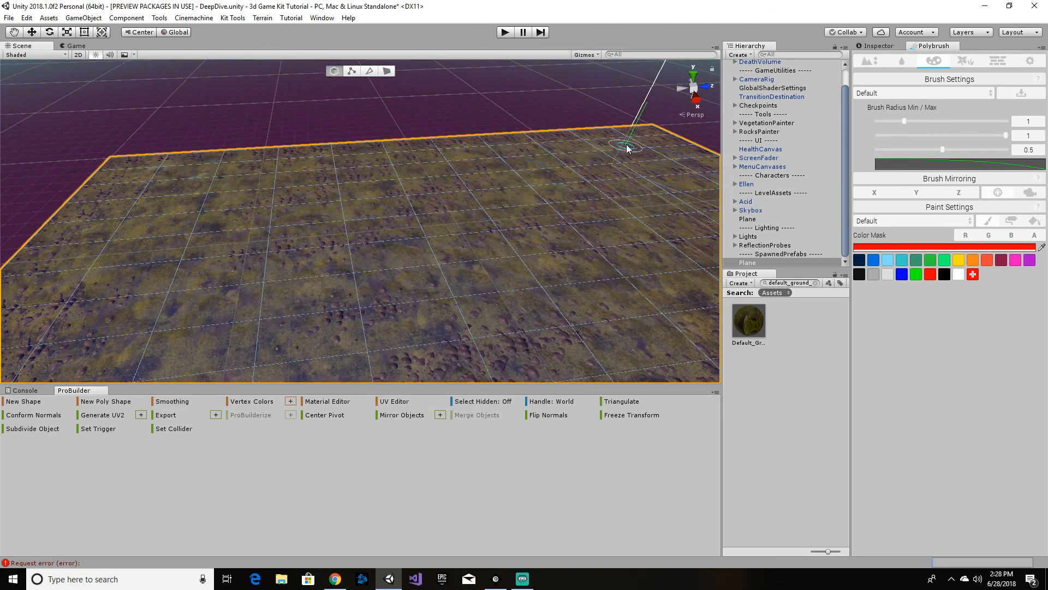
{"action": "mouse_move", "coordinate": [644, 227]}
{"action": "left_mouse_down", "text": "alt"}
{"action": "mouse_move", "coordinate": [620, 225]}
{"action": "mouse_move", "coordinate": [772, 223]}
{"action": "left_mouse_up", "text": "alt"}
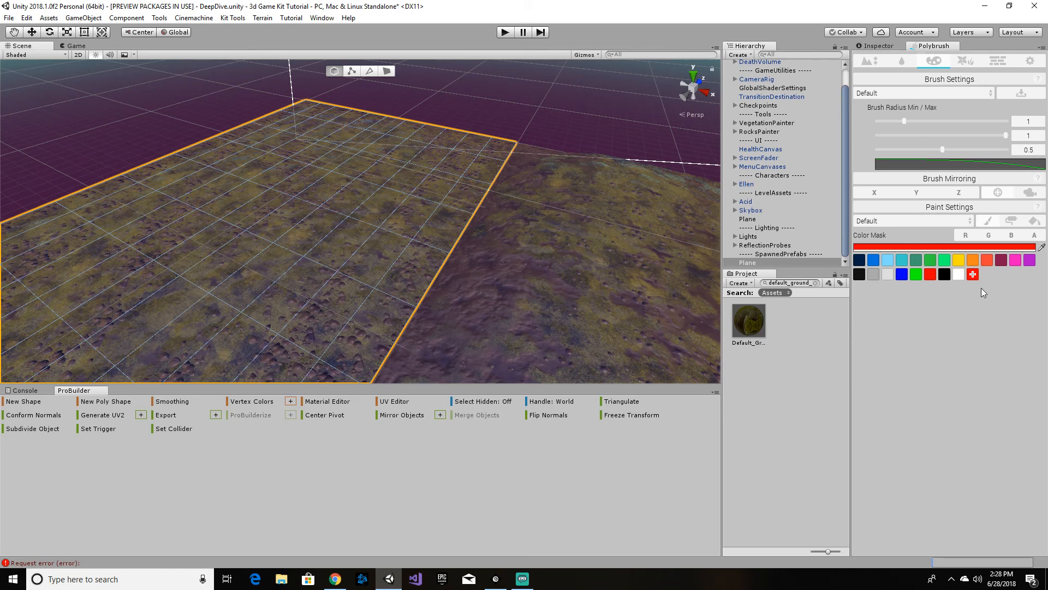
Paint patches of blue vertex color over parts of the new plane to blend in another ground texture
{"action": "left_click", "coordinate": [902, 274]}
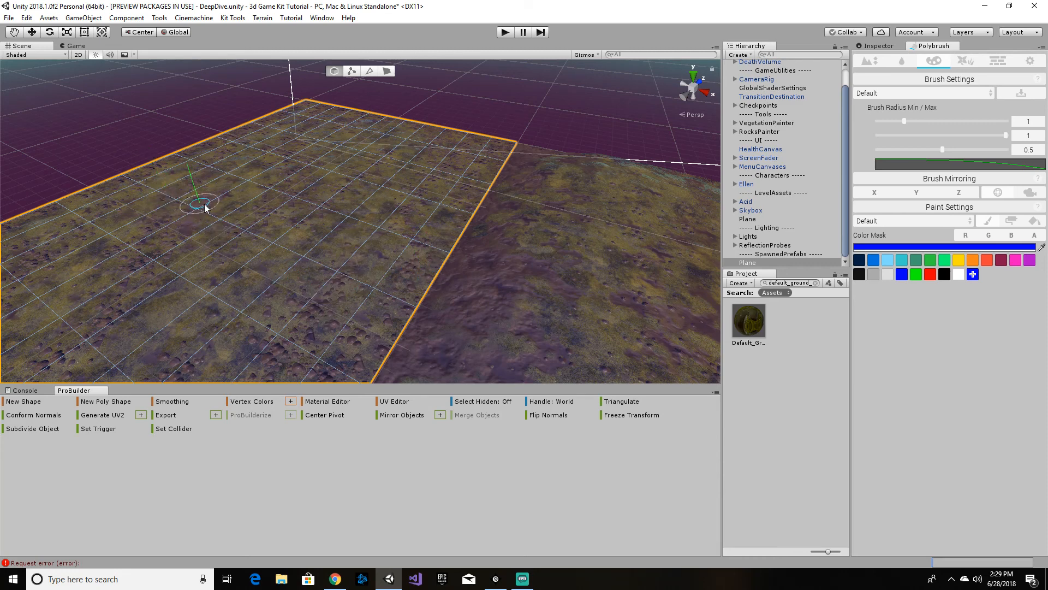
{"action": "mouse_move", "coordinate": [336, 194]}
{"action": "left_mouse_down"}
{"action": "mouse_move", "coordinate": [352, 243]}
{"action": "mouse_move", "coordinate": [329, 286]}
{"action": "mouse_move", "coordinate": [275, 313]}
{"action": "mouse_move", "coordinate": [227, 285]}
{"action": "mouse_move", "coordinate": [117, 253]}
{"action": "mouse_move", "coordinate": [162, 319]}
{"action": "left_mouse_up"}
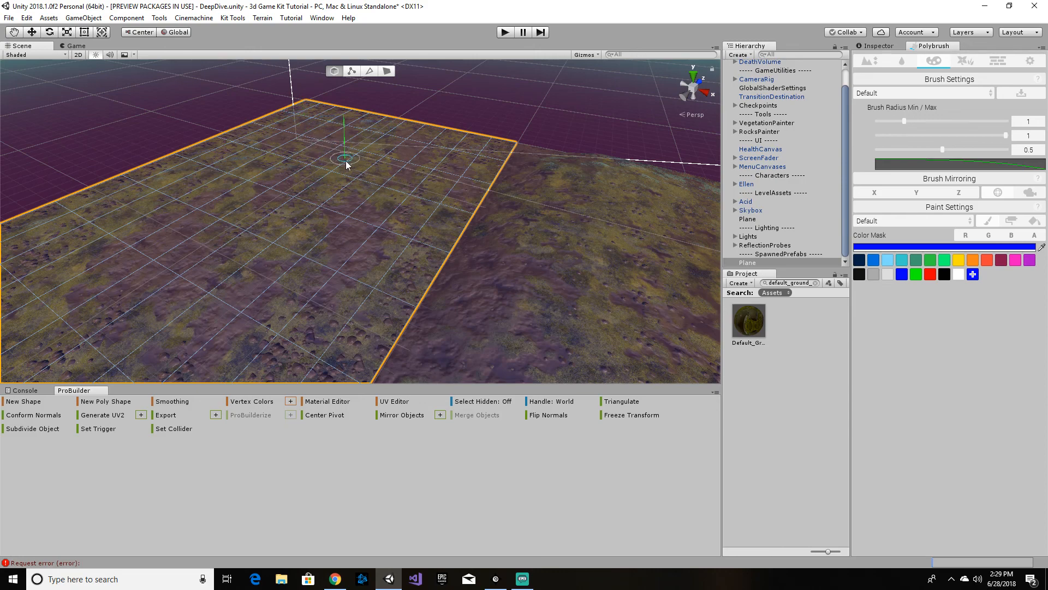
{"action": "left_click_drag", "start_coordinate": [290, 213], "coordinate": [208, 211], "text": "alt"}
{"action": "mouse_move", "coordinate": [477, 196]}
{"action": "left_mouse_down", "text": "alt"}
{"action": "mouse_move", "coordinate": [322, 241]}
{"action": "mouse_move", "coordinate": [313, 297]}
{"action": "mouse_move", "coordinate": [304, 257]}
{"action": "left_mouse_up", "text": "alt"}
{"action": "mouse_move", "coordinate": [445, 206]}
{"action": "left_mouse_down"}
{"action": "mouse_move", "coordinate": [573, 251]}
{"action": "mouse_move", "coordinate": [491, 297]}
{"action": "left_mouse_up"}
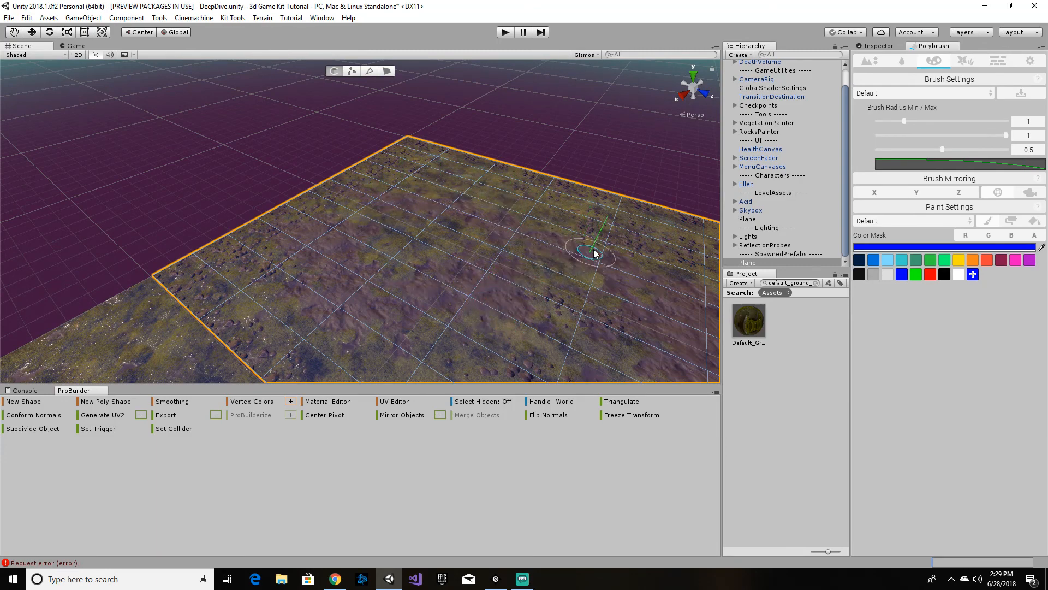
{"action": "left_click_drag", "start_coordinate": [662, 300], "coordinate": [847, 269], "text": "alt"}
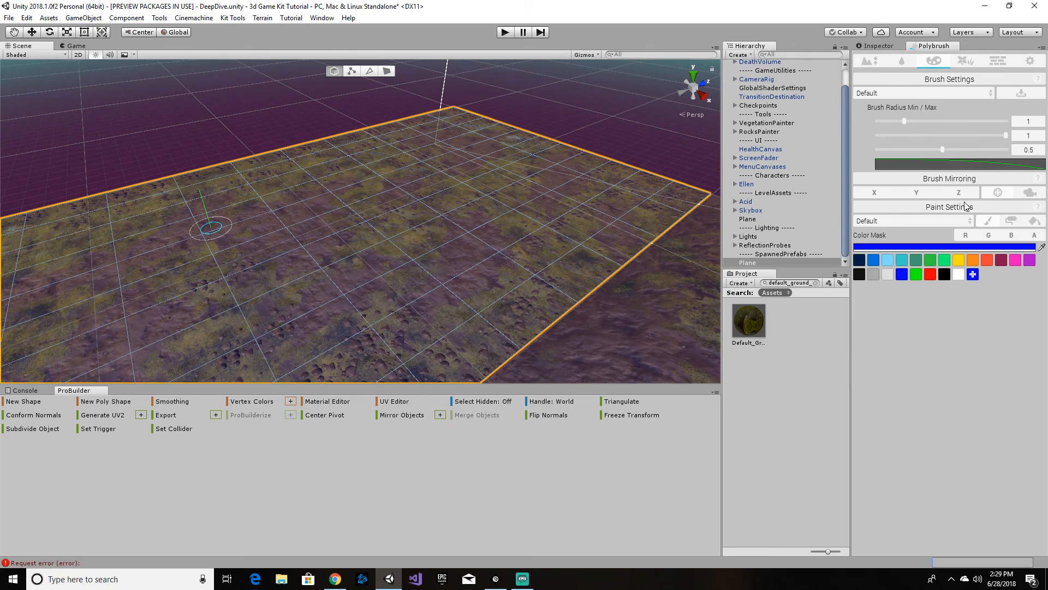
Sculpt raised hills and ridges across the new ground plane with Polybrush's push/pull brush
{"action": "left_click", "coordinate": [862, 61]}
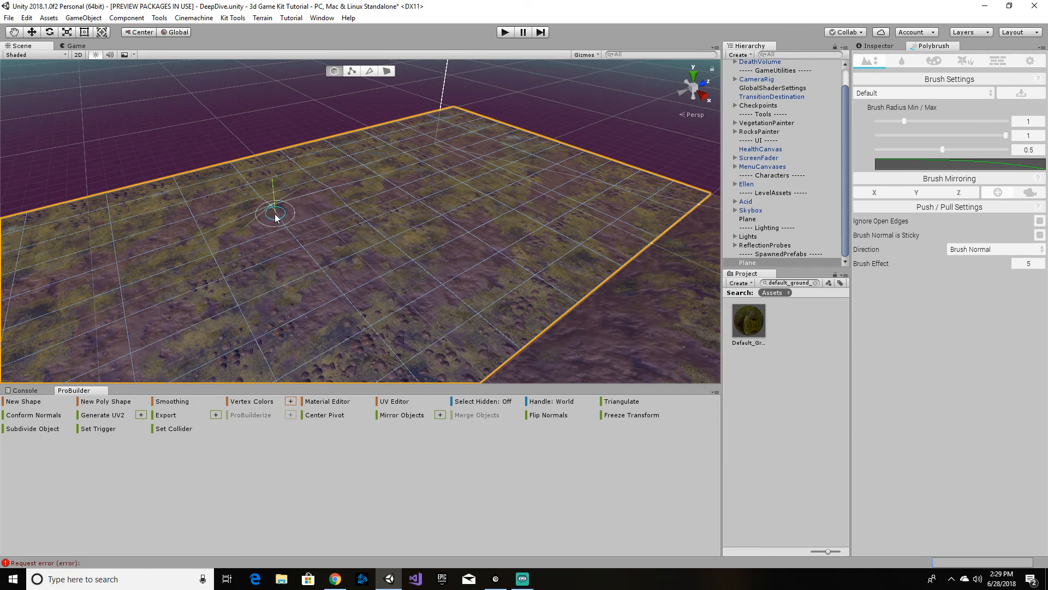
{"action": "mouse_move", "coordinate": [329, 309]}
{"action": "left_mouse_down"}
{"action": "mouse_move", "coordinate": [382, 246]}
{"action": "mouse_move", "coordinate": [427, 290]}
{"action": "mouse_move", "coordinate": [475, 250]}
{"action": "mouse_move", "coordinate": [477, 216]}
{"action": "mouse_move", "coordinate": [466, 251]}
{"action": "mouse_move", "coordinate": [435, 260]}
{"action": "mouse_move", "coordinate": [429, 194]}
{"action": "left_mouse_up"}
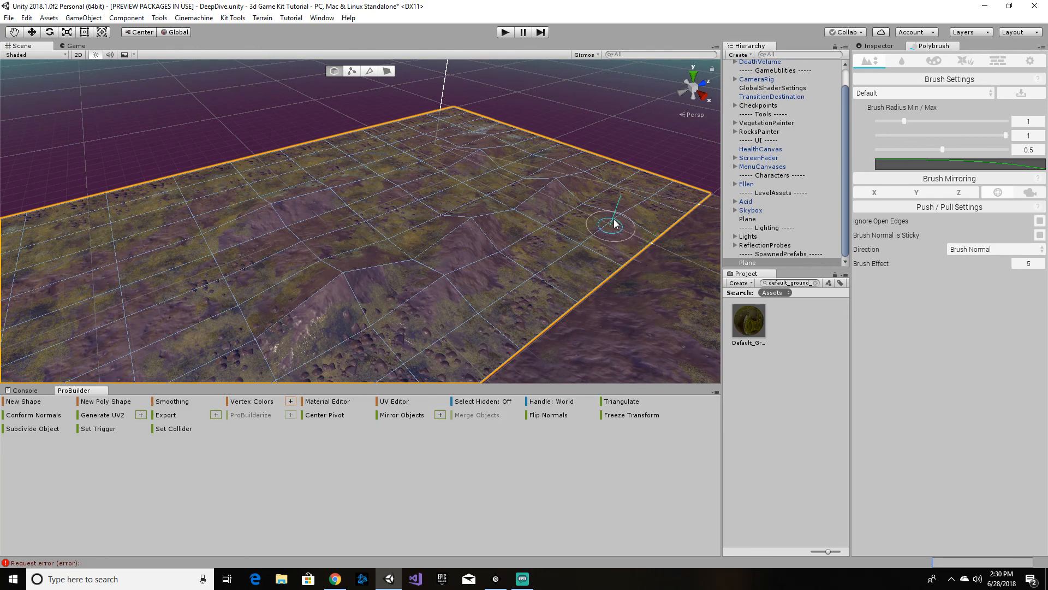
{"action": "left_click_drag", "start_coordinate": [297, 243], "coordinate": [79, 267], "text": "alt"}
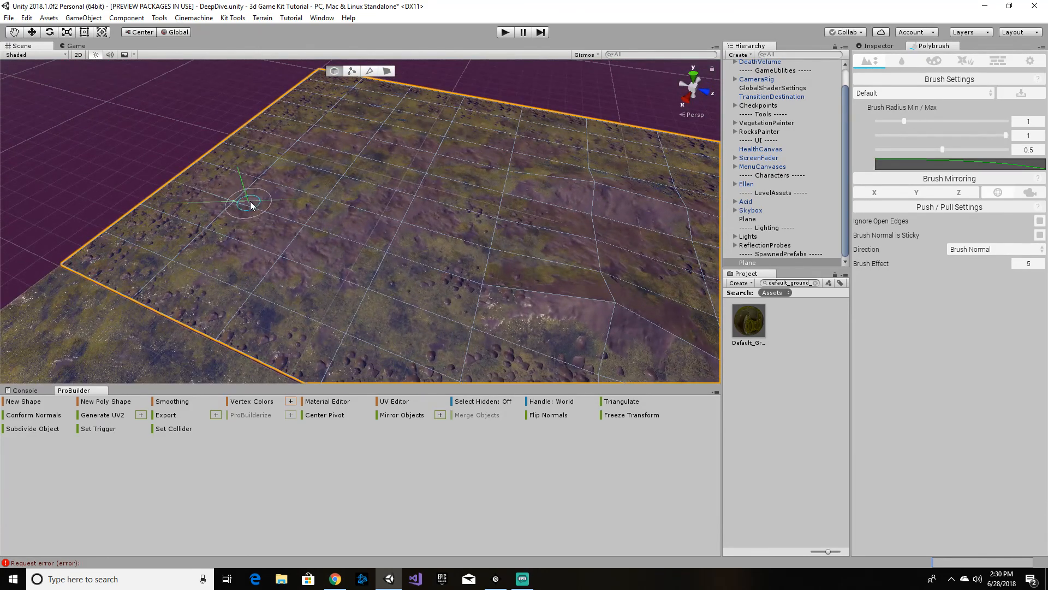
{"action": "mouse_move", "coordinate": [252, 205]}
{"action": "left_mouse_down"}
{"action": "mouse_move", "coordinate": [227, 196]}
{"action": "mouse_move", "coordinate": [267, 187]}
{"action": "mouse_move", "coordinate": [285, 196]}
{"action": "mouse_move", "coordinate": [242, 213]}
{"action": "mouse_move", "coordinate": [283, 252]}
{"action": "mouse_move", "coordinate": [271, 228]}
{"action": "mouse_move", "coordinate": [312, 229]}
{"action": "mouse_move", "coordinate": [403, 206]}
{"action": "mouse_move", "coordinate": [363, 222]}
{"action": "mouse_move", "coordinate": [416, 190]}
{"action": "mouse_move", "coordinate": [424, 159]}
{"action": "mouse_move", "coordinate": [398, 145]}
{"action": "mouse_move", "coordinate": [302, 140]}
{"action": "mouse_move", "coordinate": [281, 128]}
{"action": "mouse_move", "coordinate": [493, 154]}
{"action": "mouse_move", "coordinate": [546, 129]}
{"action": "mouse_move", "coordinate": [562, 140]}
{"action": "left_mouse_up"}
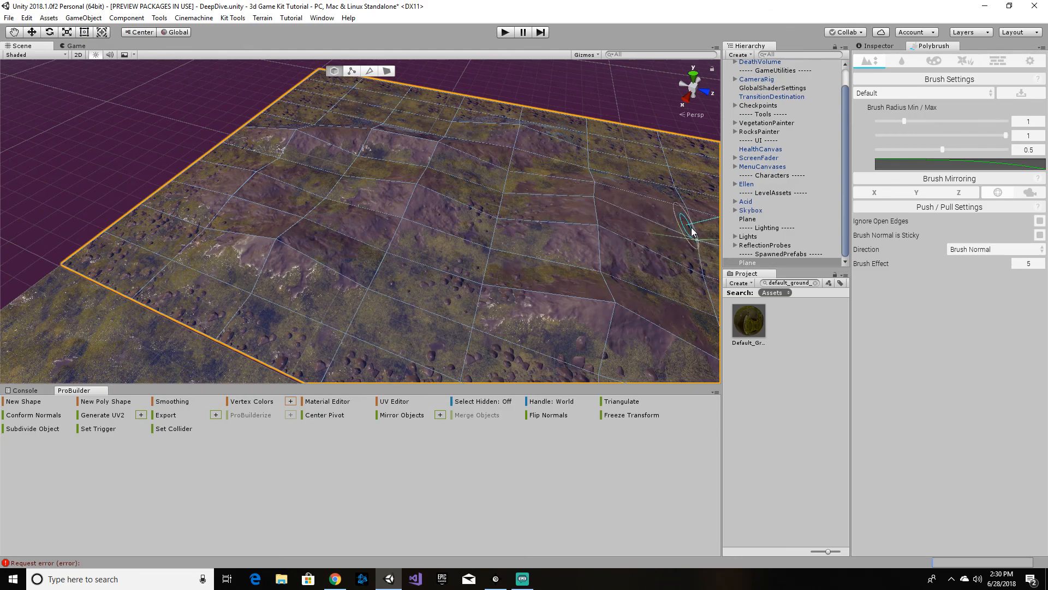
{"action": "left_click_drag", "start_coordinate": [692, 233], "coordinate": [843, 218], "text": "alt"}
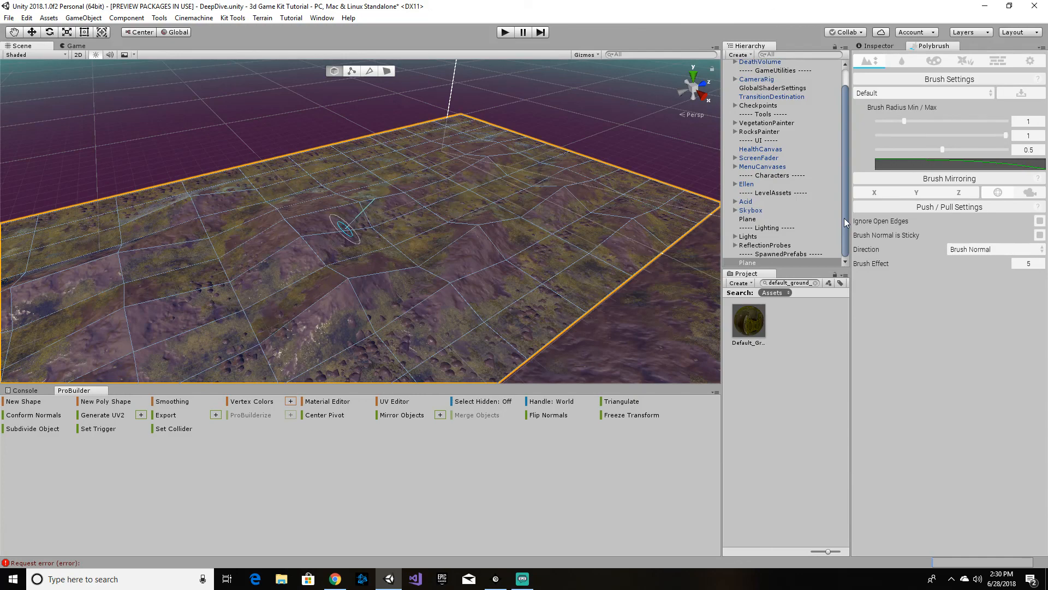
{"action": "left_click_drag", "start_coordinate": [613, 256], "coordinate": [645, 256], "text": "alt"}
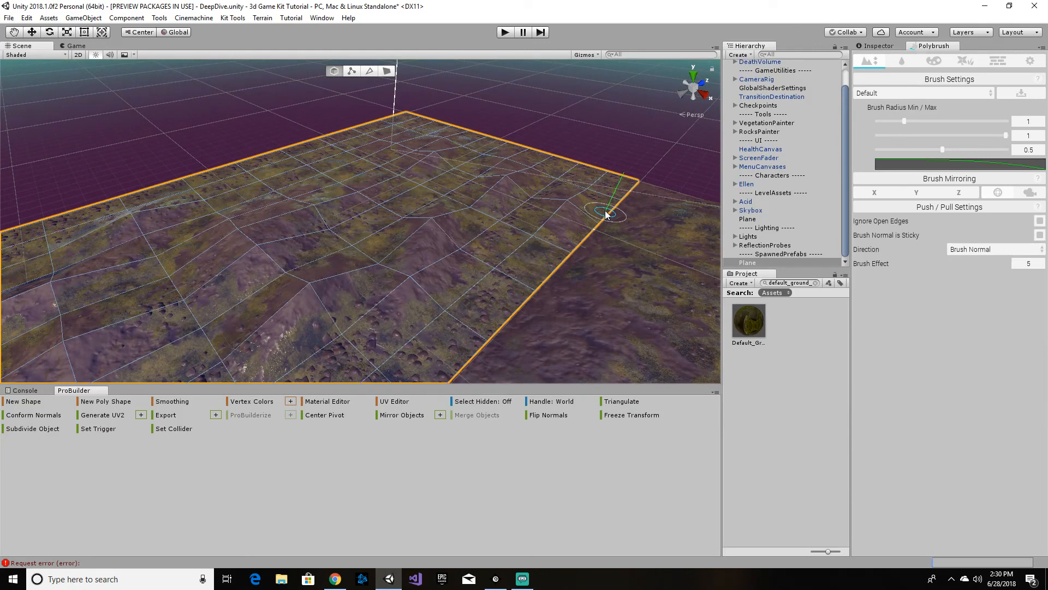
{"action": "left_click_drag", "start_coordinate": [654, 204], "coordinate": [599, 219], "text": "alt"}
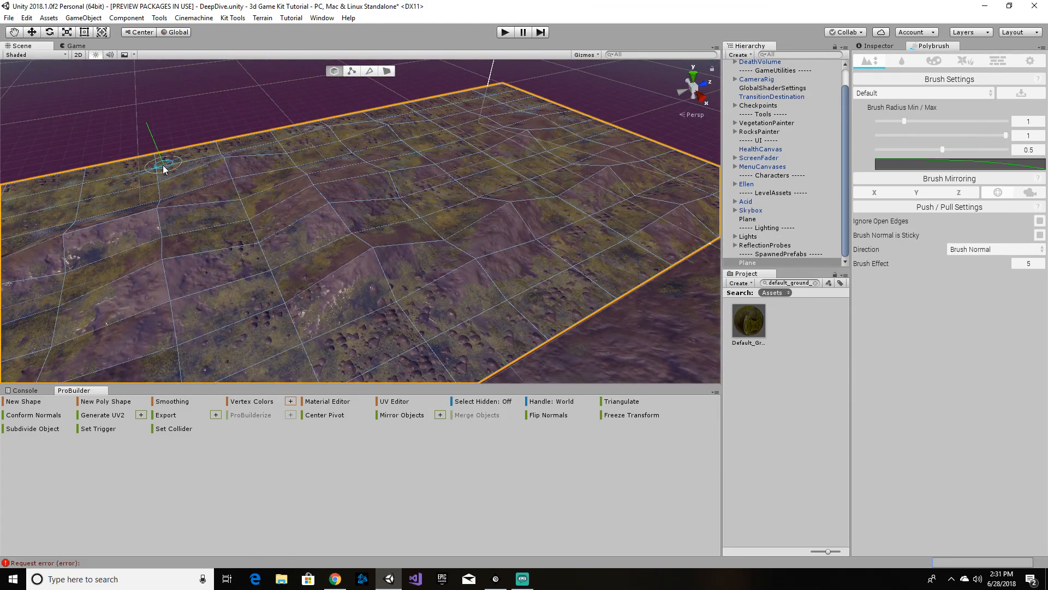
{"action": "left_click_drag", "start_coordinate": [163, 169], "coordinate": [73, 174], "text": "alt"}
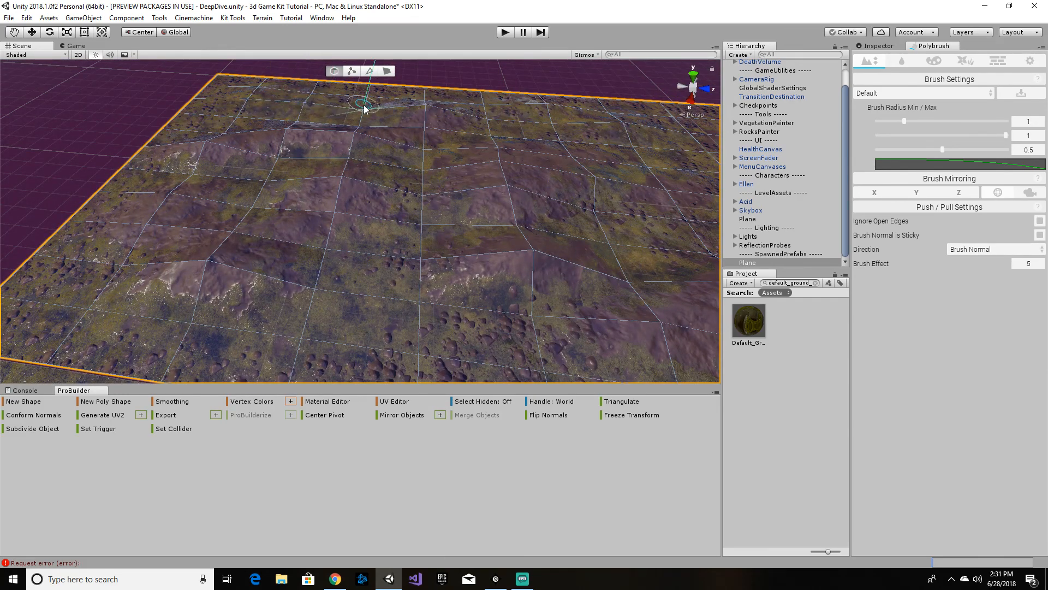
{"action": "mouse_move", "coordinate": [97, 285]}
{"action": "left_mouse_down"}
{"action": "mouse_move", "coordinate": [126, 328]}
{"action": "mouse_move", "coordinate": [218, 323]}
{"action": "mouse_move", "coordinate": [346, 284]}
{"action": "mouse_move", "coordinate": [385, 258]}
{"action": "left_mouse_up"}
{"action": "left_click_drag", "start_coordinate": [464, 201], "coordinate": [700, 212], "text": "alt"}
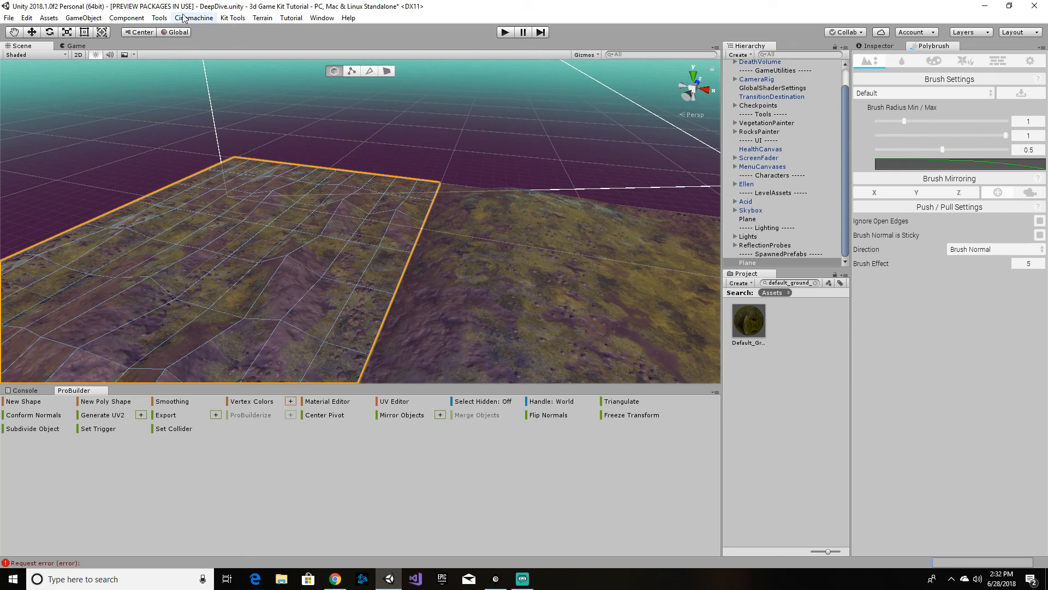
{"action": "left_click", "coordinate": [159, 18]}
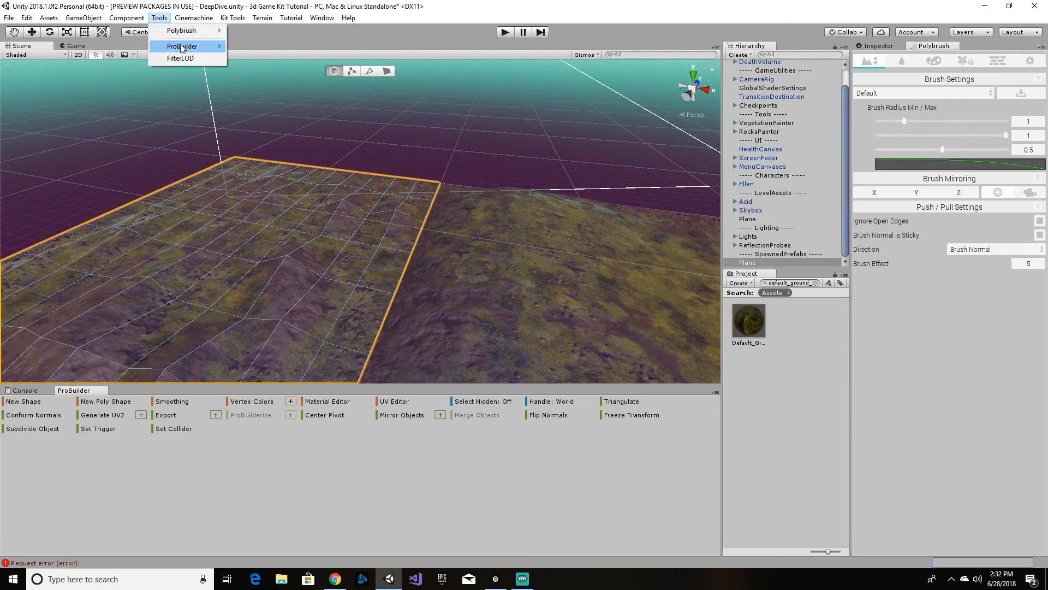
{"action": "mouse_move", "coordinate": [194, 46]}
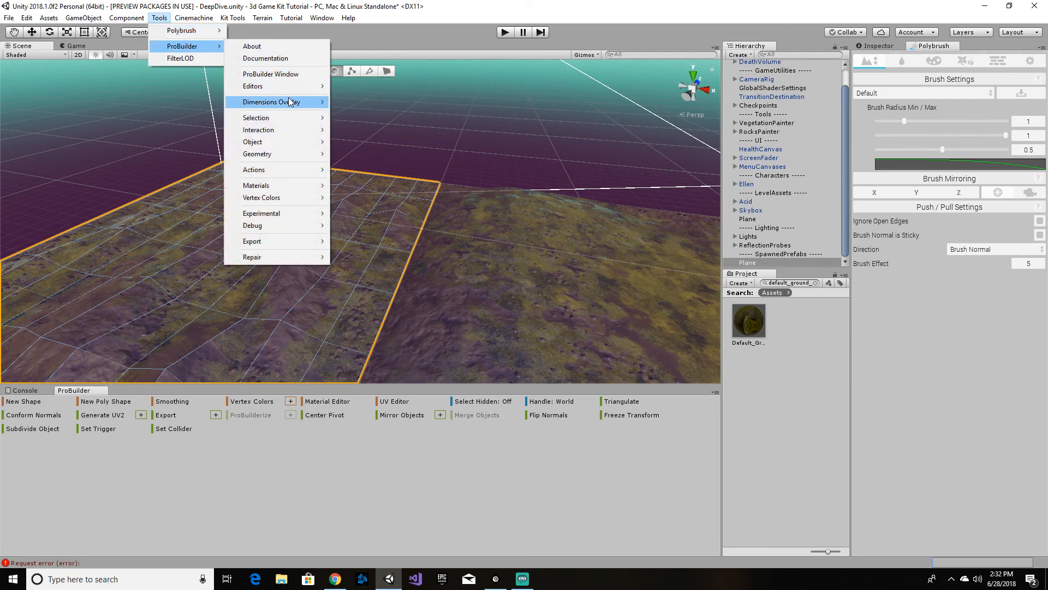
{"action": "mouse_move", "coordinate": [301, 170]}
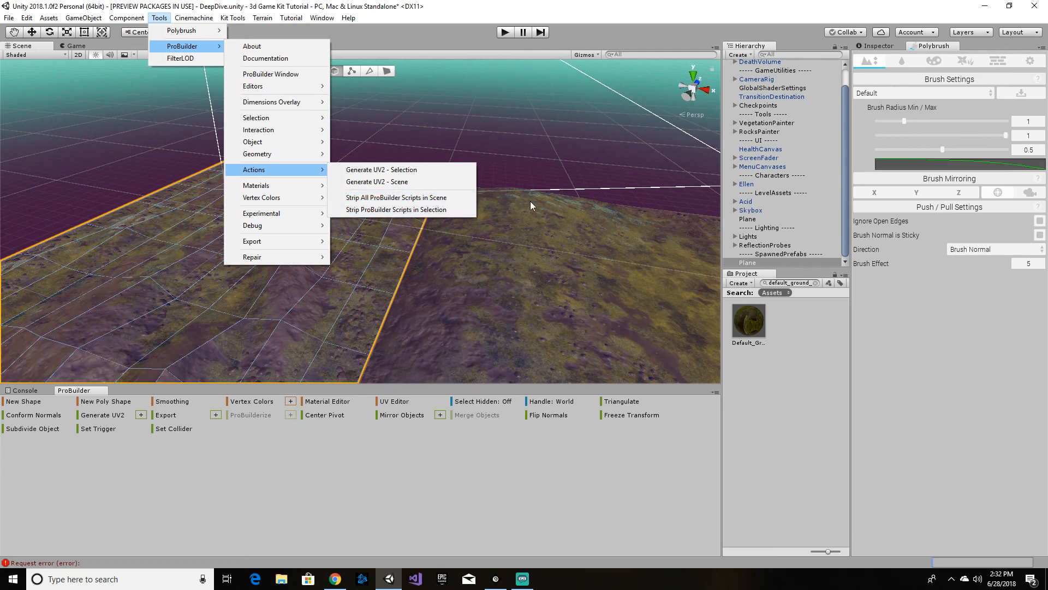
{"action": "left_click", "coordinate": [620, 36]}
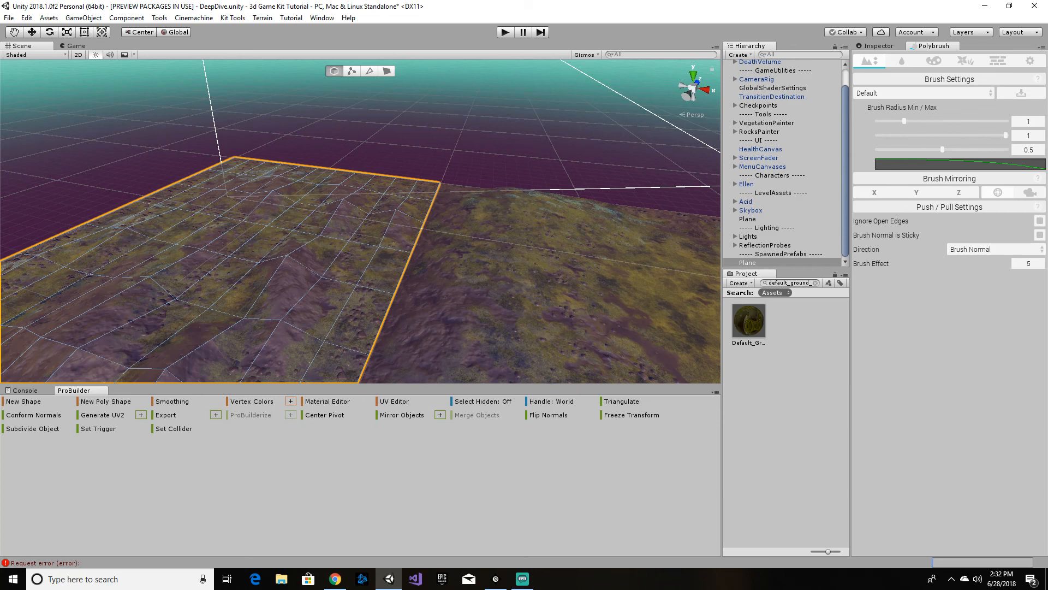
{"action": "left_click", "coordinate": [158, 18]}
{"action": "mouse_move", "coordinate": [173, 46]}
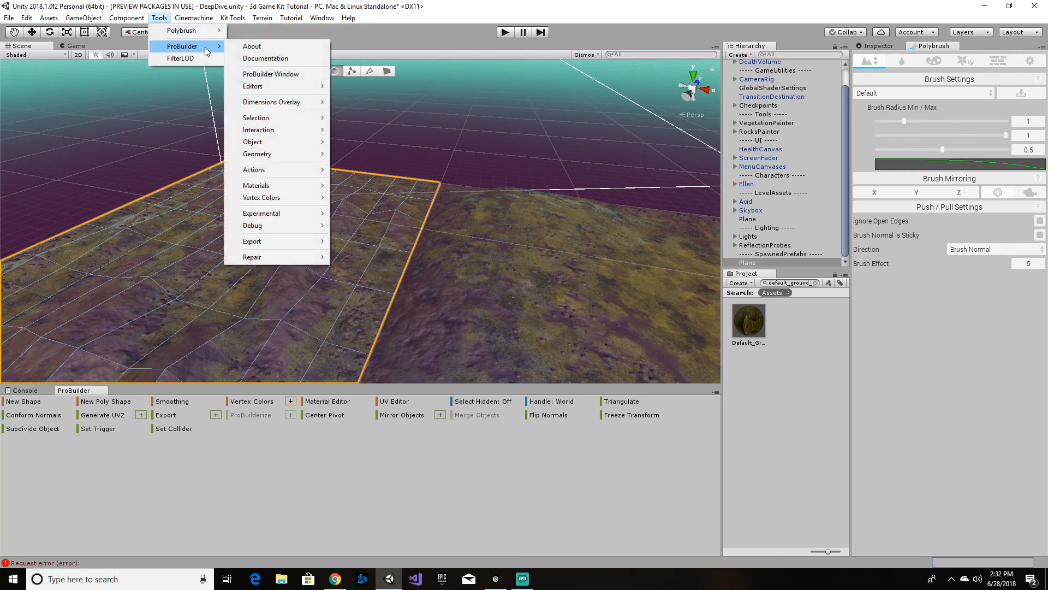
{"action": "mouse_move", "coordinate": [284, 170]}
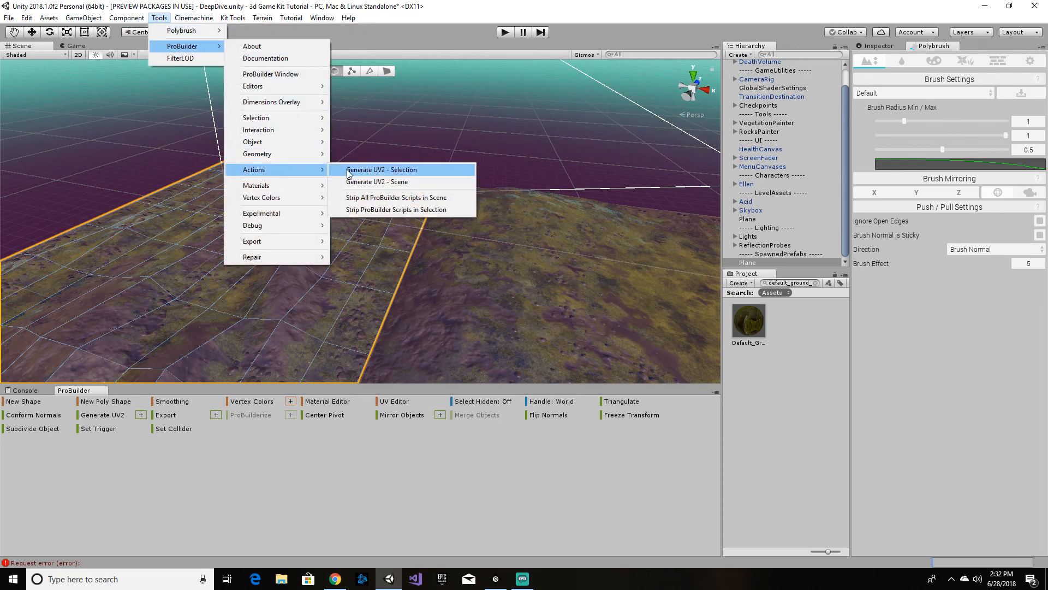
{"action": "left_click", "coordinate": [392, 198]}
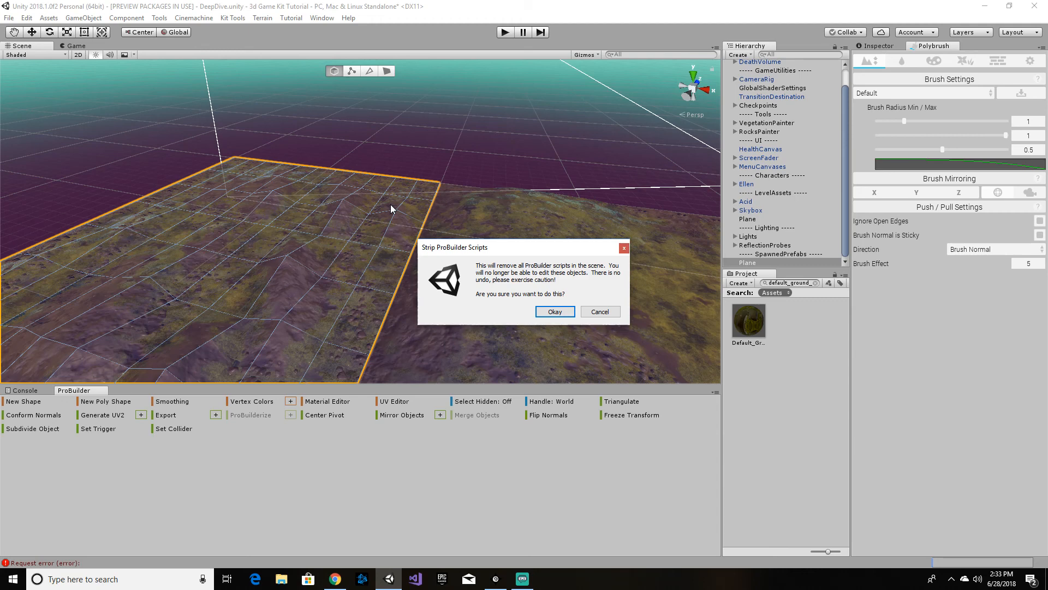
{"action": "left_click", "coordinate": [607, 314]}
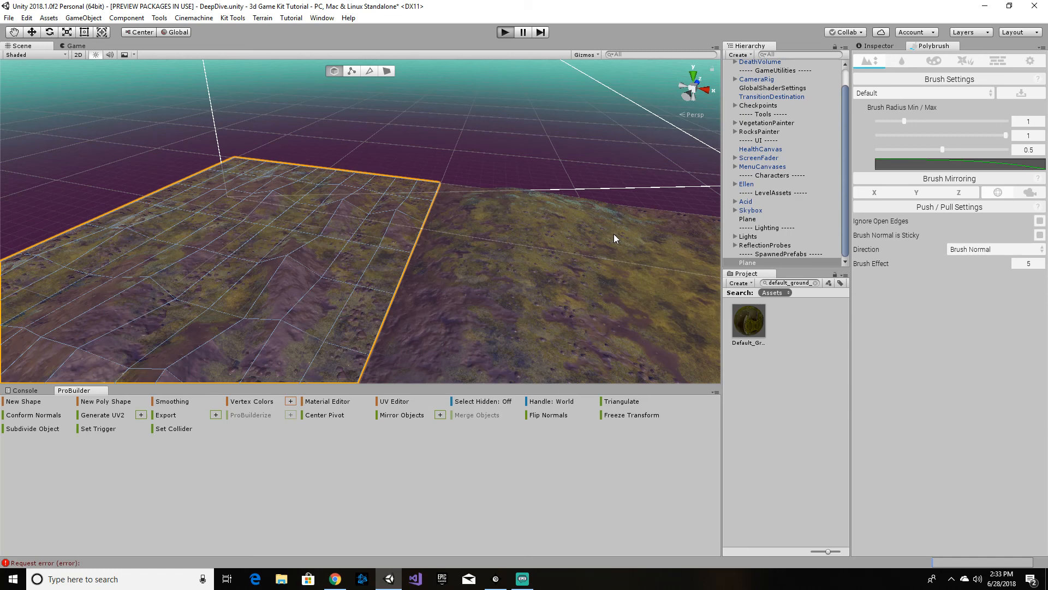
Play-test the level by running Ellen over the ground towards the new plane, and stop the test
{"action": "key", "text": "ctrl+p"}
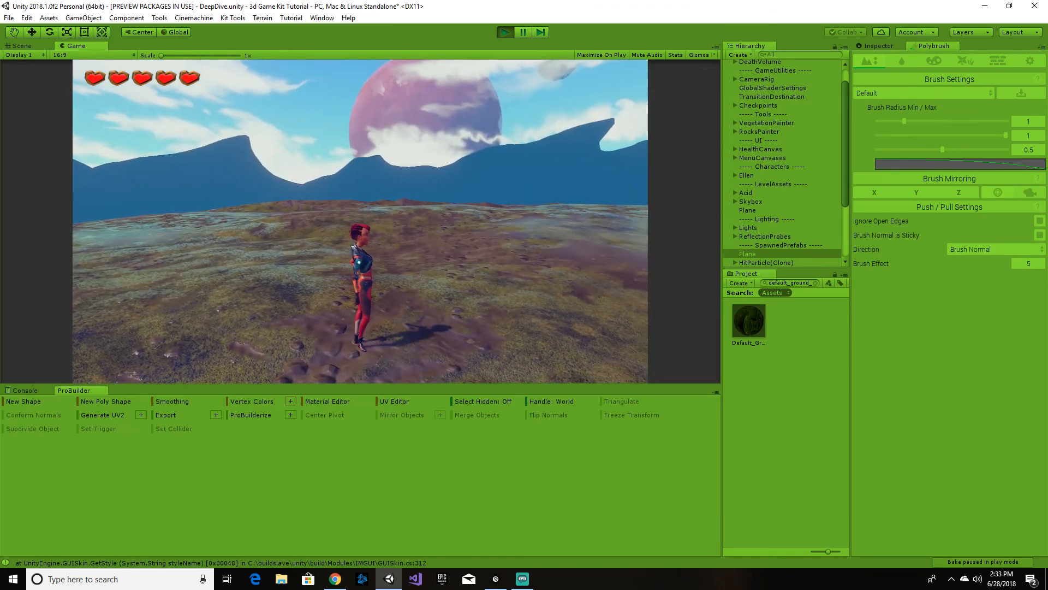
{"action": "key", "text": "w"}
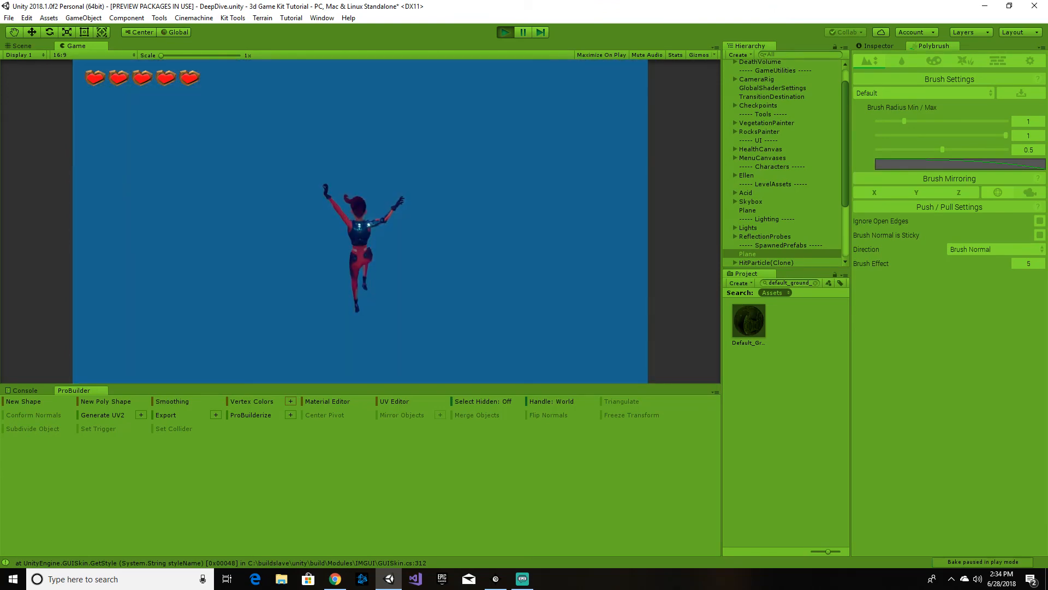
{"action": "key", "text": "Escape"}
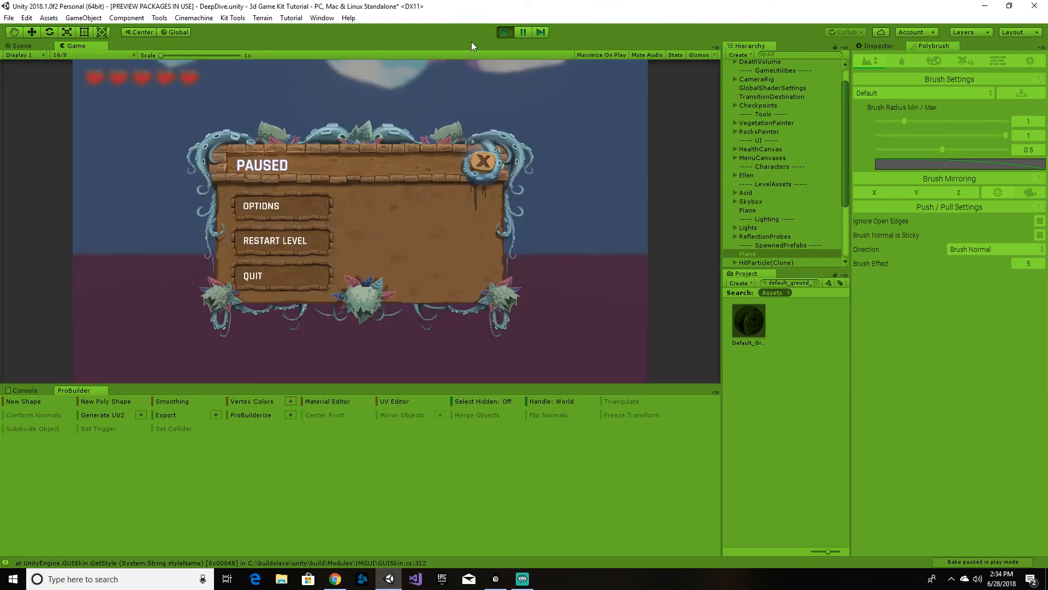
{"action": "left_click", "coordinate": [505, 33]}
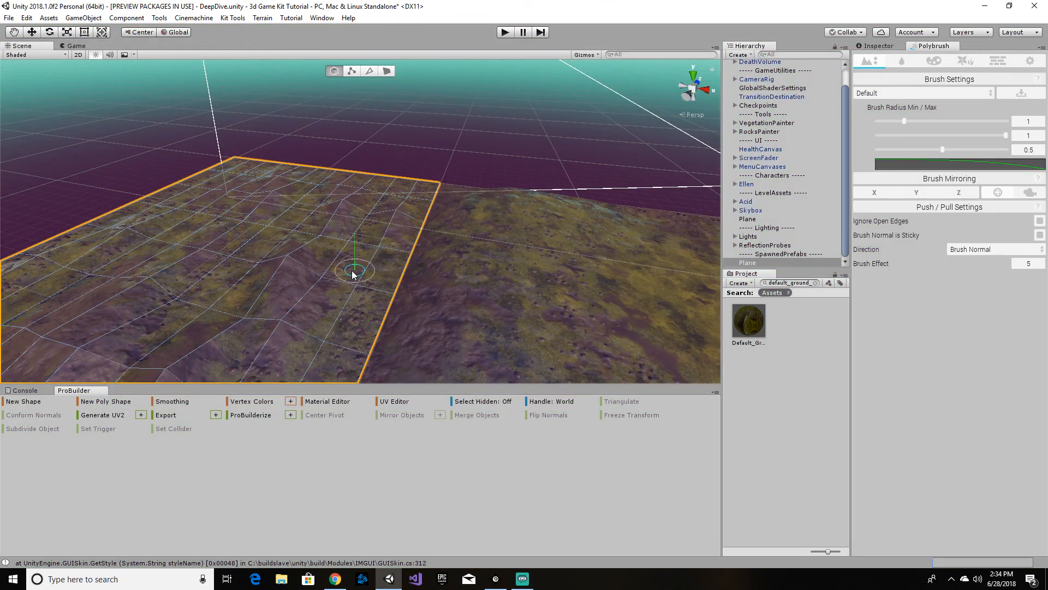
Nudge the new plane along the X axis towards the original ground, to an X position of about -39.94
{"action": "left_click", "coordinate": [33, 32]}
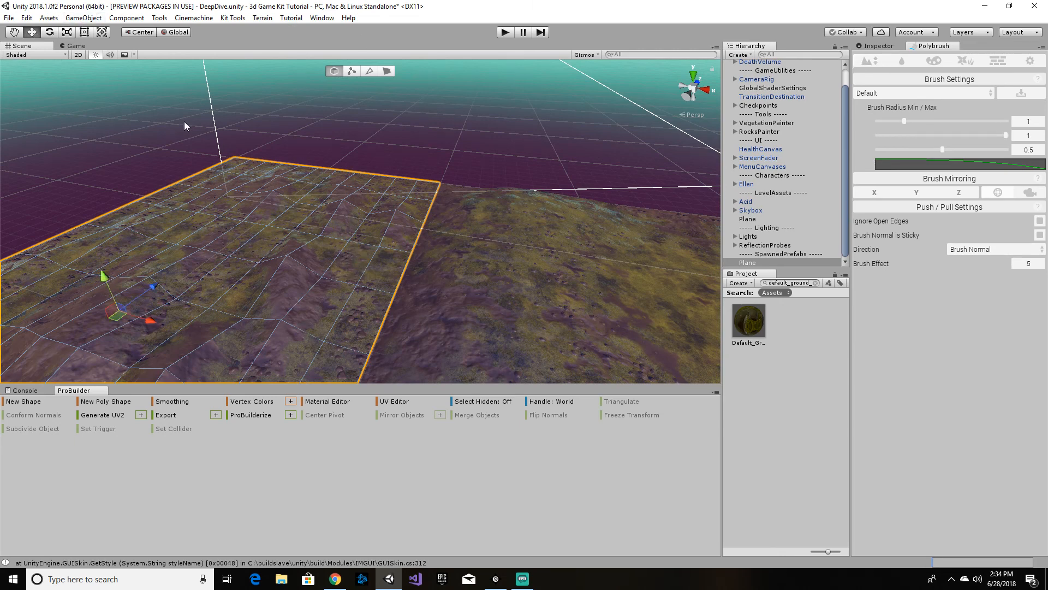
{"action": "left_click_drag", "start_coordinate": [145, 323], "coordinate": [149, 324]}
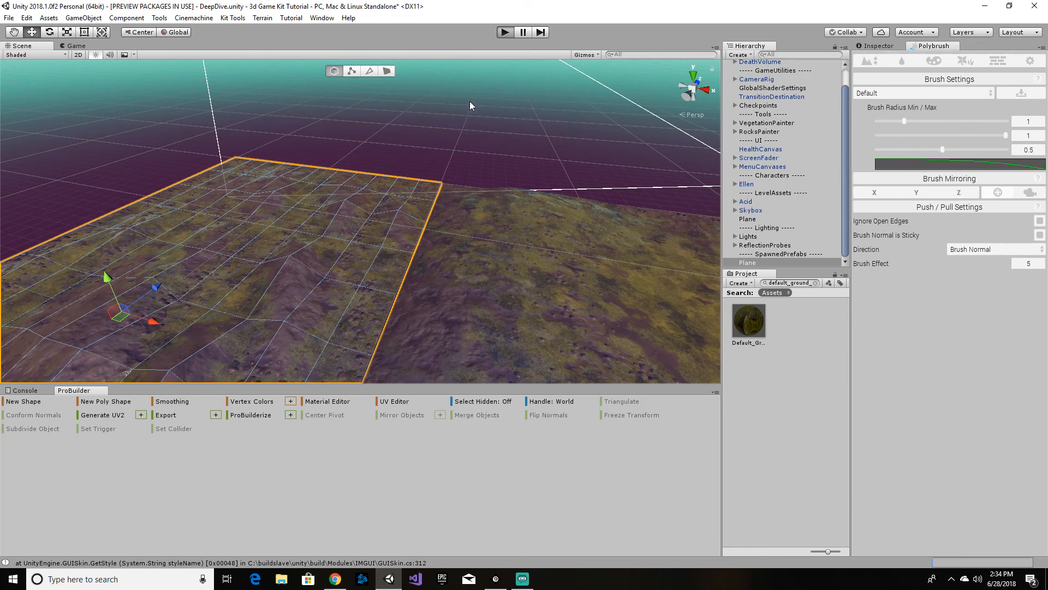
Play-test the level again, running and jumping Ellen across the seam and both ground planes
{"action": "key", "text": "ctrl+p"}
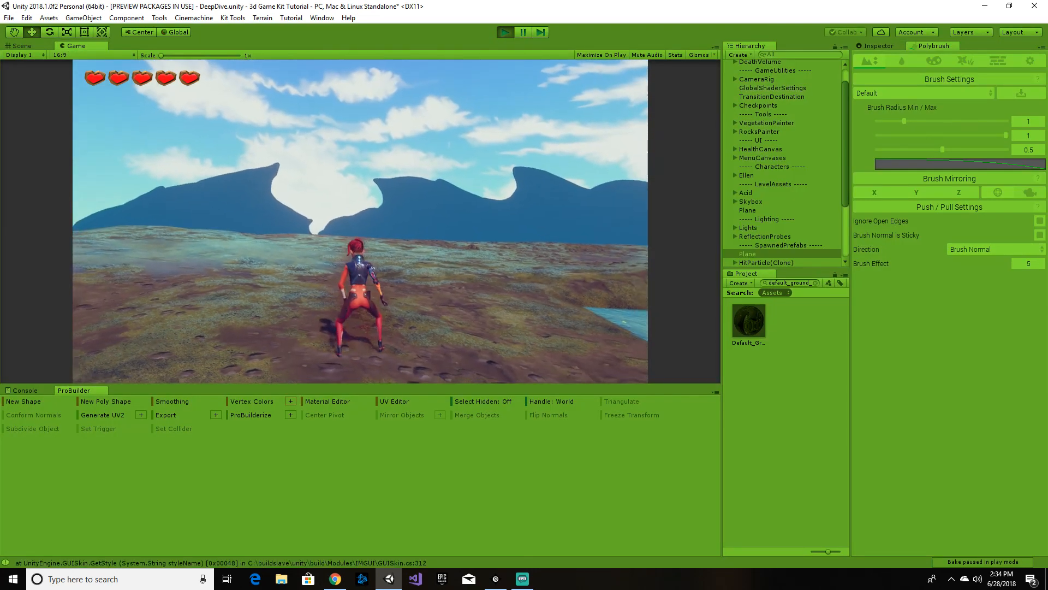
{"action": "key", "text": "w"}
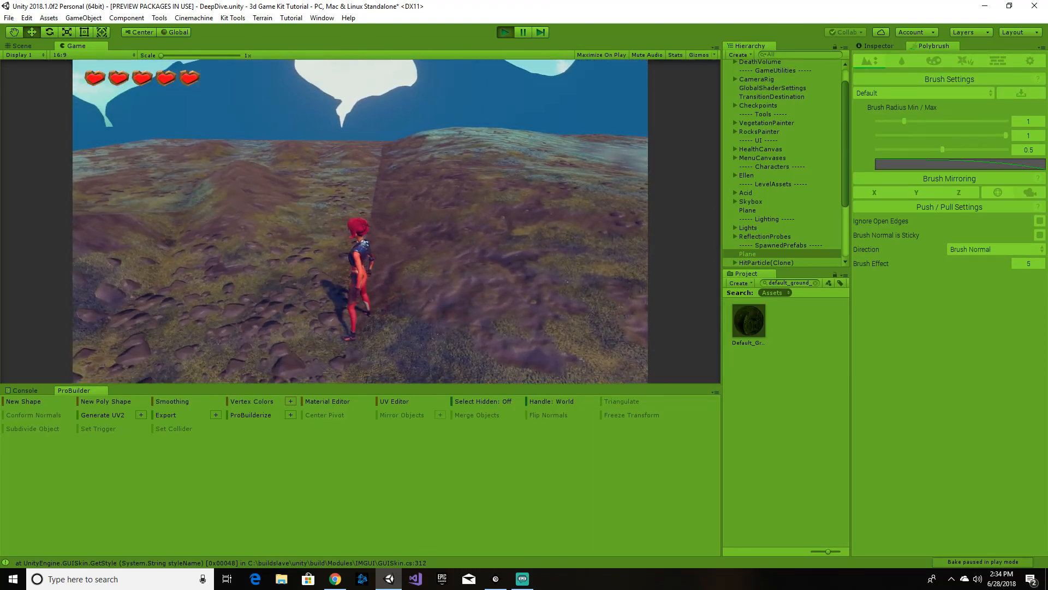
{"action": "key", "text": "space"}
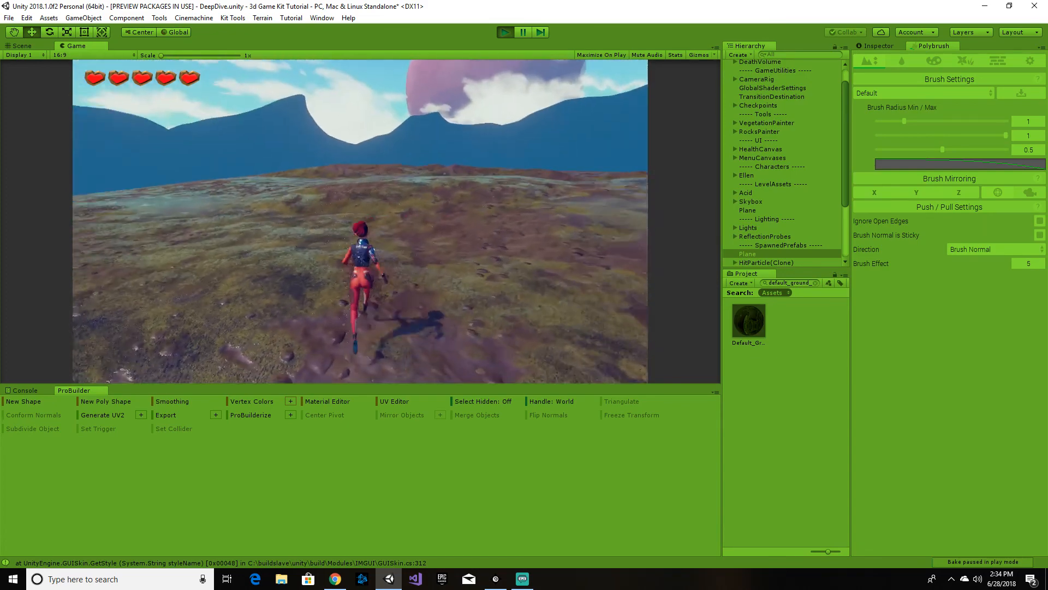
{"action": "key", "text": "w"}
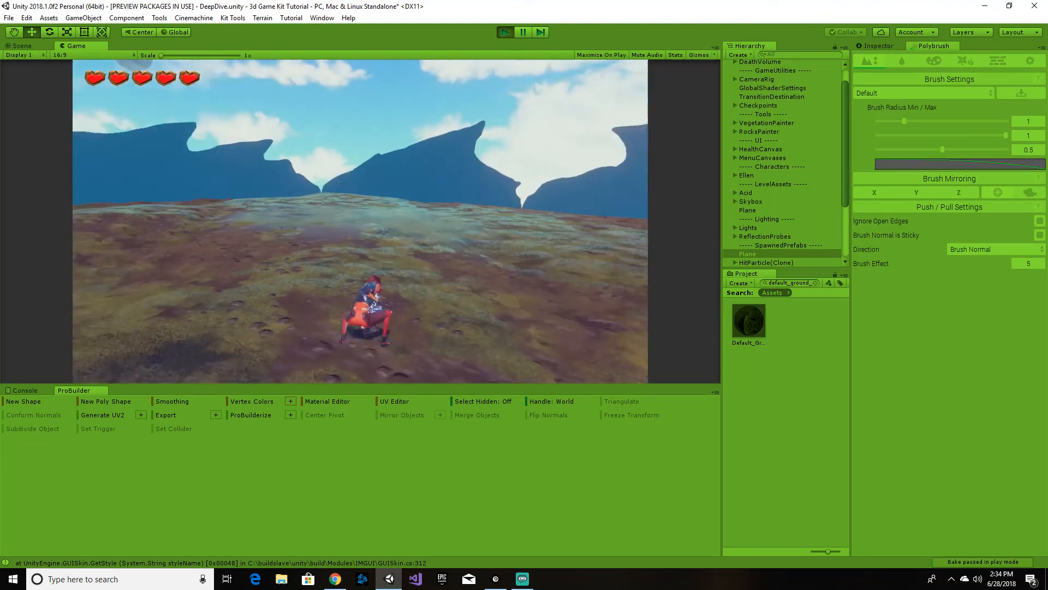
{"action": "key", "text": "w"}
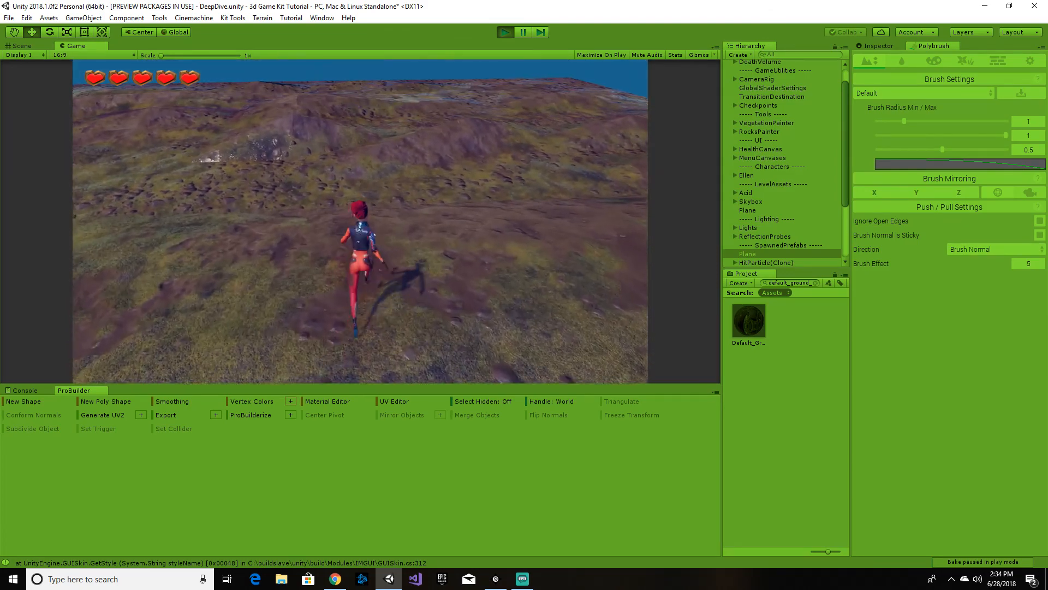
{"action": "key", "text": "space"}
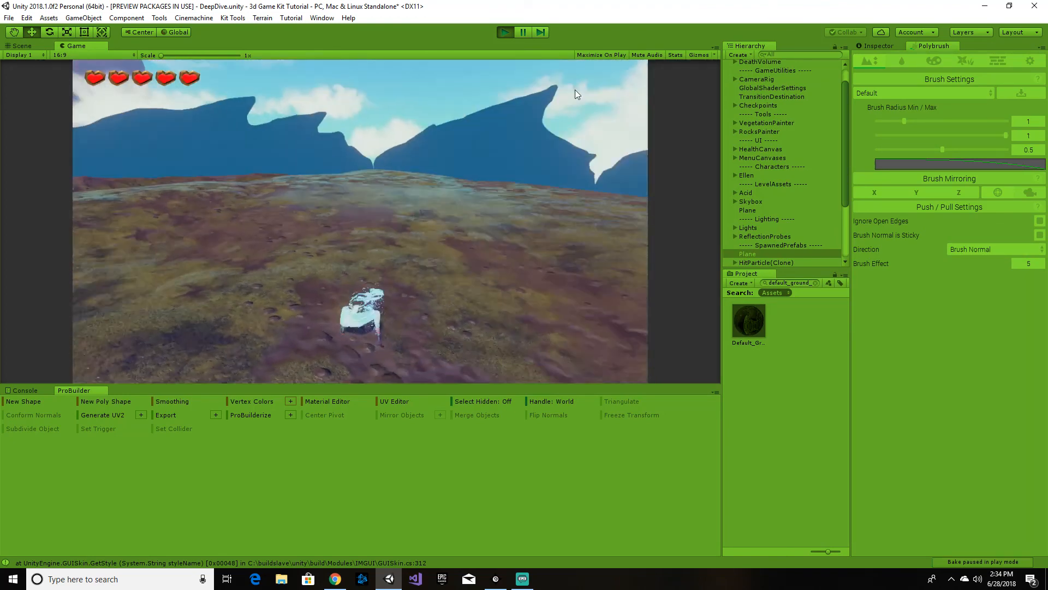
{"action": "left_click", "coordinate": [507, 30]}
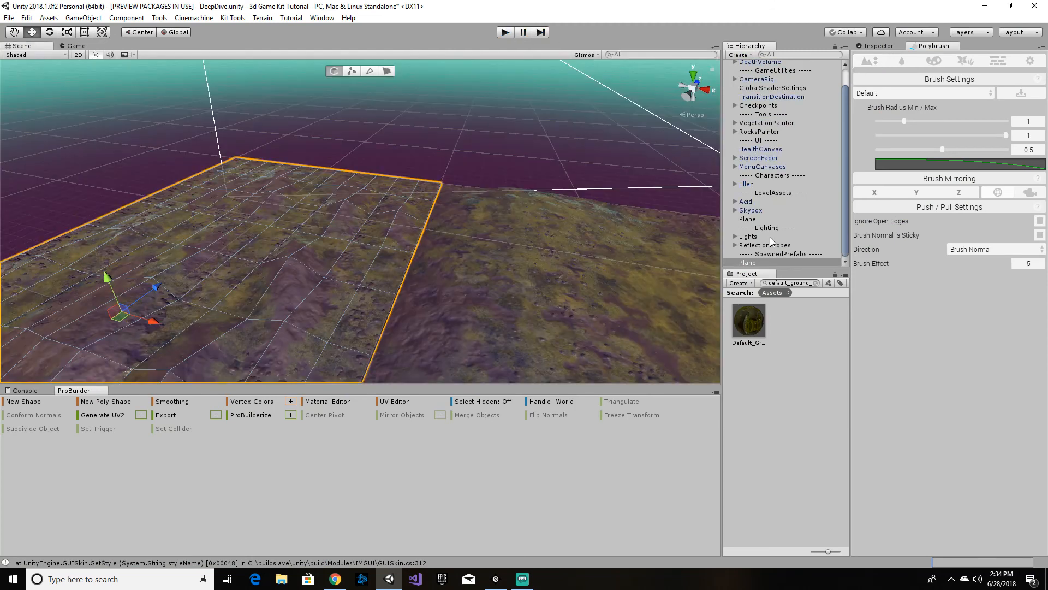
Select the new plane and inspect its component settings, including its Mesh Collider
{"action": "left_click", "coordinate": [759, 264]}
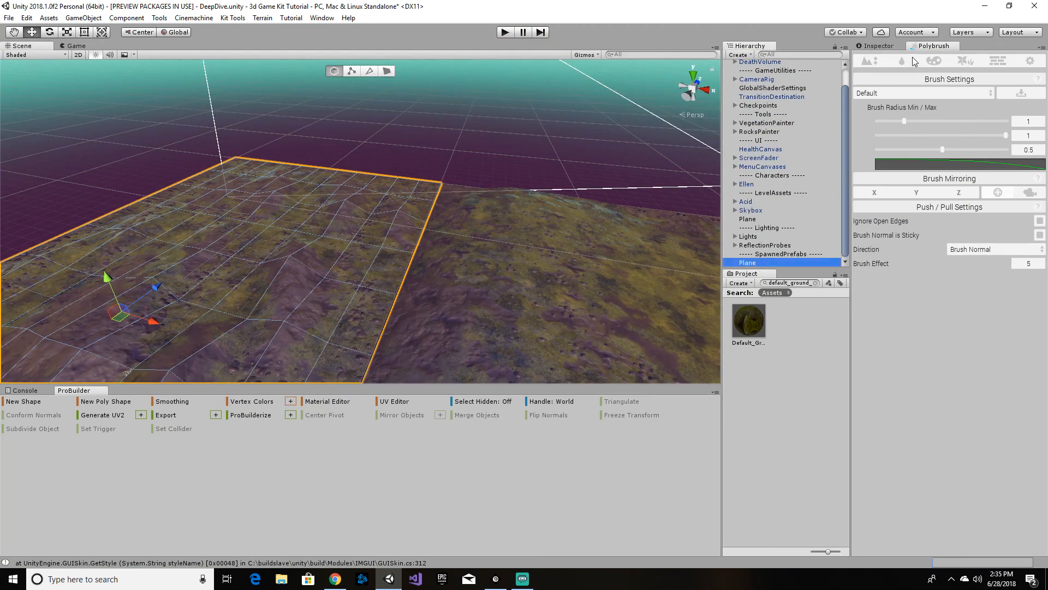
{"action": "left_click", "coordinate": [876, 46]}
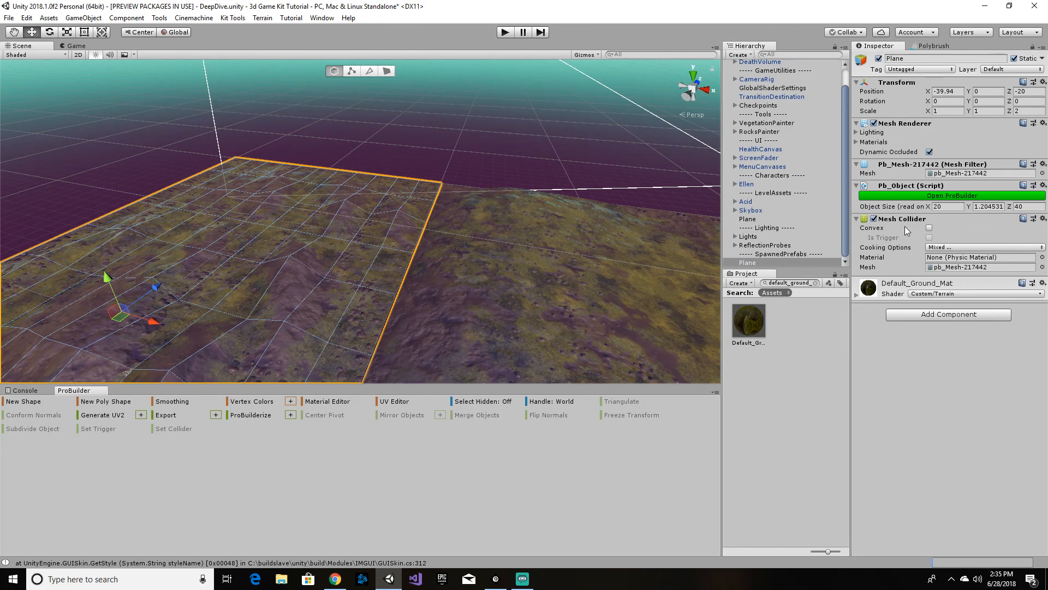